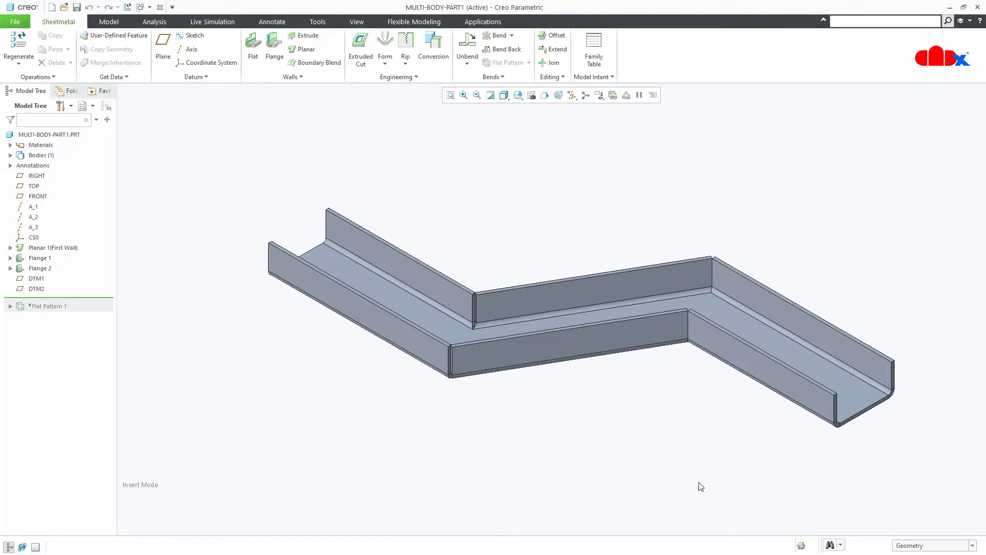
Step: Switch to MULTI-BODY-PART2 to view the ring and return to MULTI-BODY-PART1
click(140, 7)
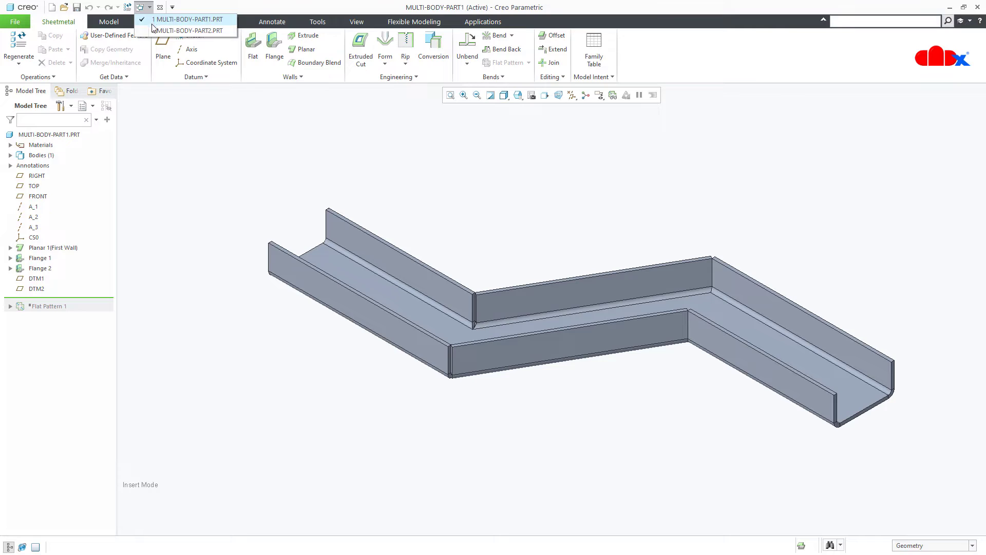
click(153, 28)
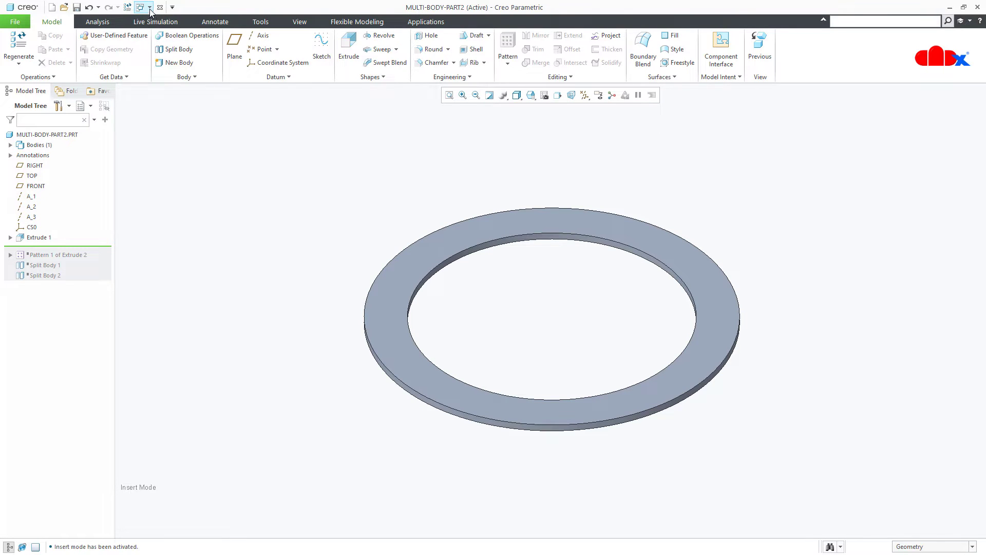
click(150, 9)
click(154, 18)
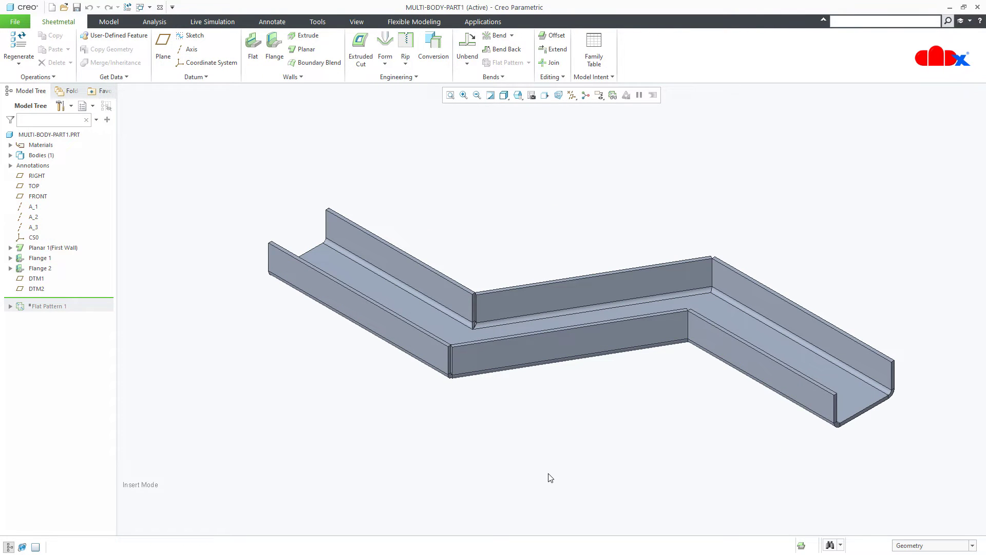
Step: Inspect the channel's flat pattern by moving the insert point past Flat Pattern 1, and restore the insert point after DTM2
mouse_move(551, 392)
middle_down()
mouse_move(554, 424)
mouse_move(577, 440)
mouse_move(566, 368)
middle_up()
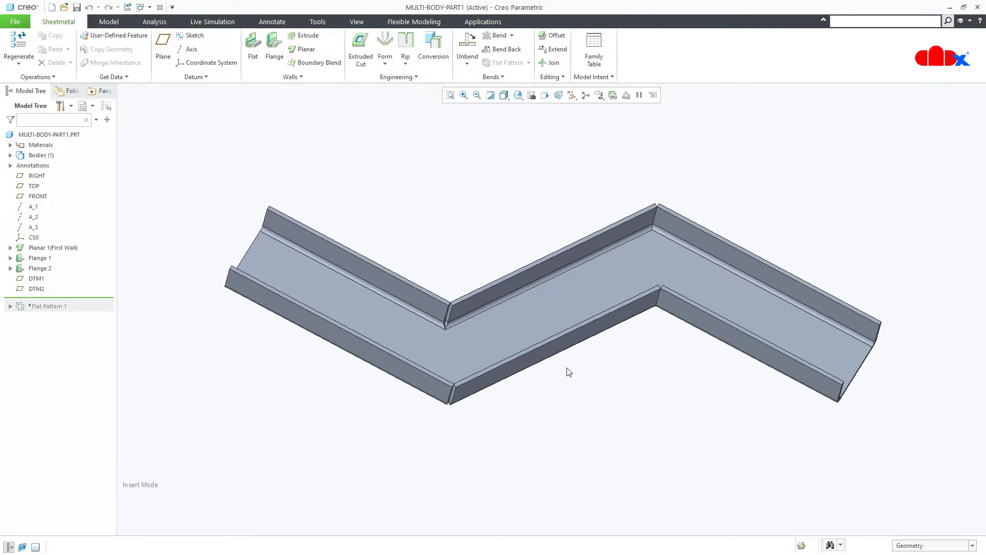
middle_drag(568, 370, 563, 365)
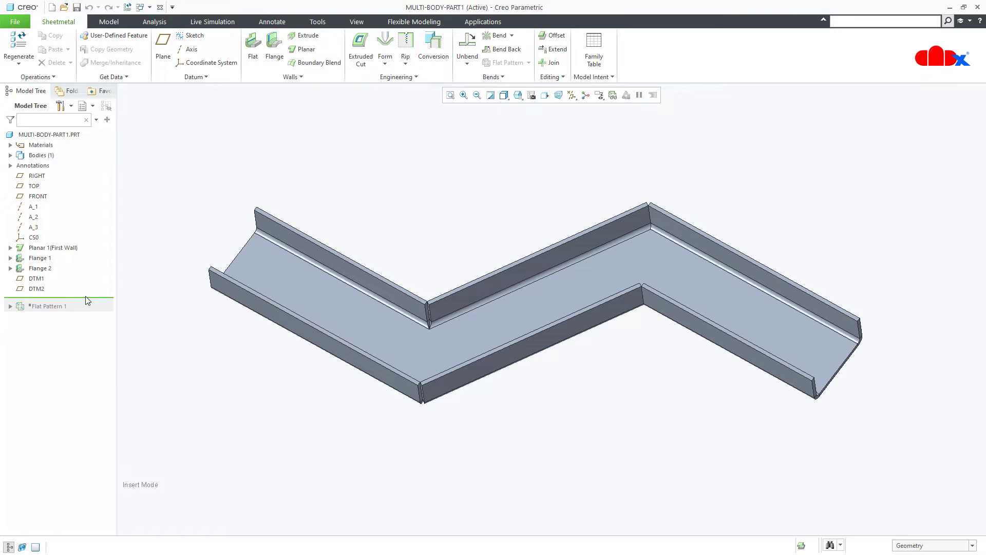
drag(87, 301, 87, 315)
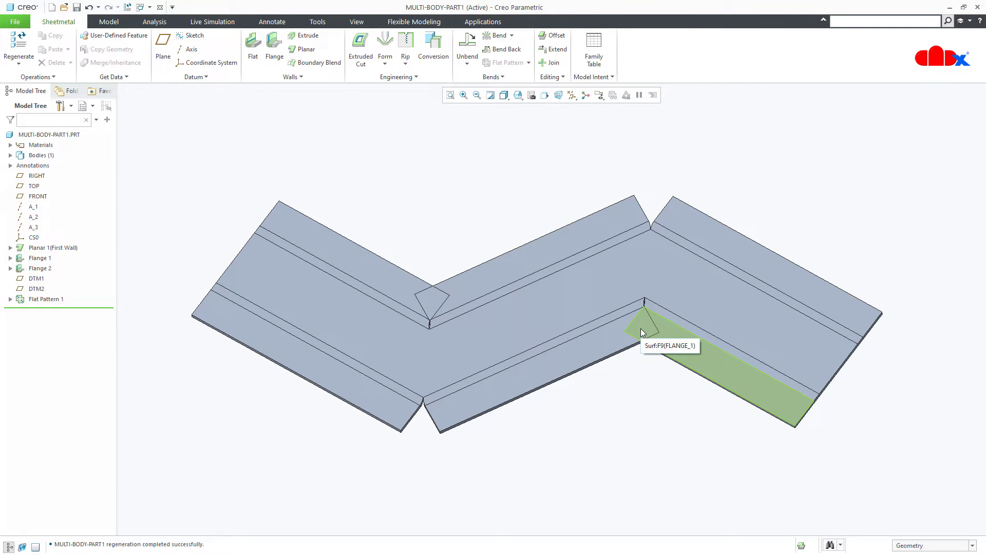
drag(94, 309, 95, 293)
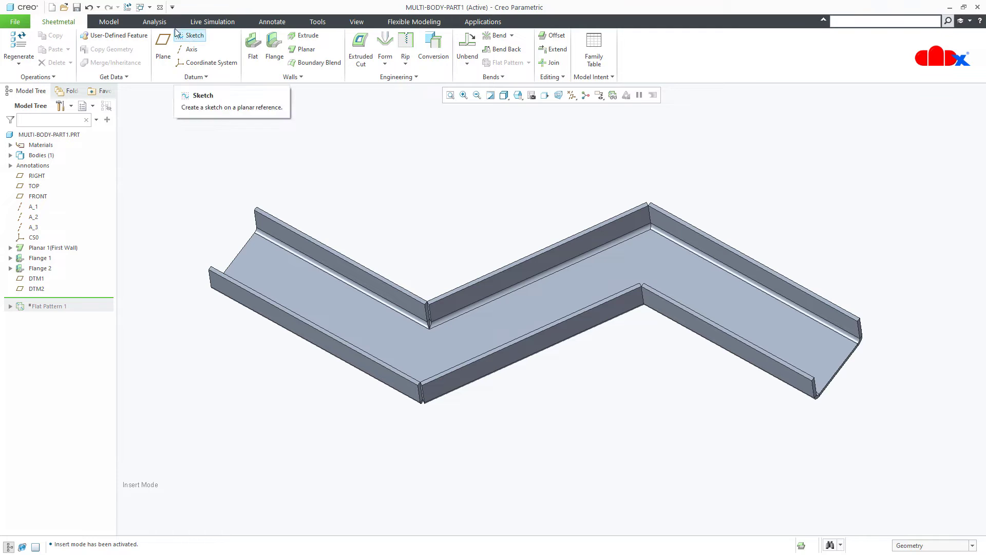
Step: Switch to MULTI-BODY-PART2 and move the insert point past Pattern 1 of Extrude 2, Split Body 1 and Split Body 2
click(150, 7)
click(188, 30)
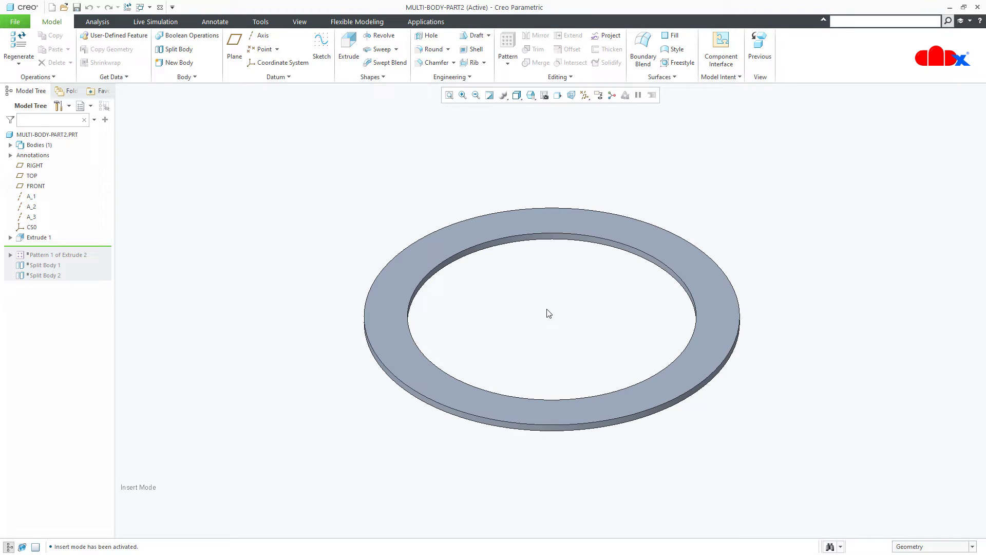
click(604, 251)
drag(90, 249, 88, 261)
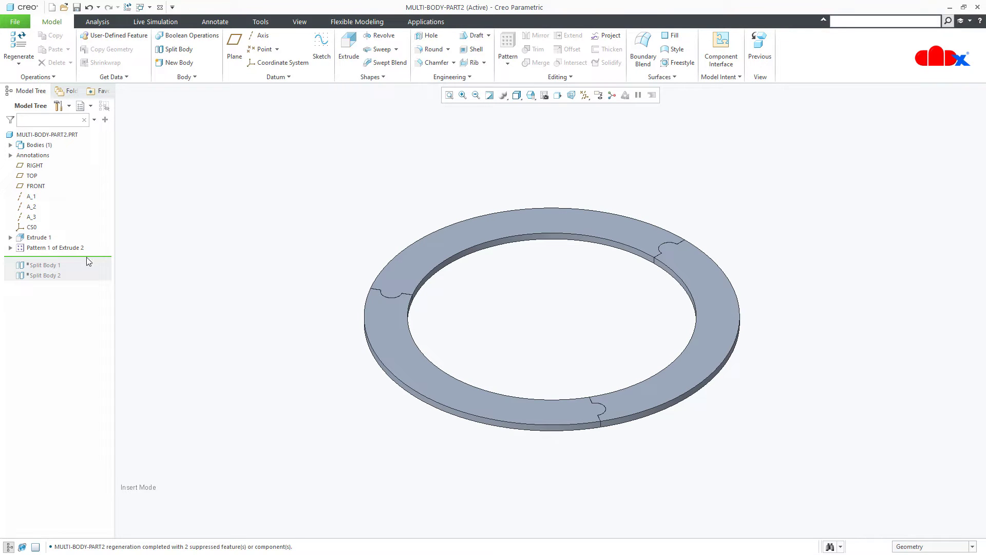
drag(91, 260, 93, 277)
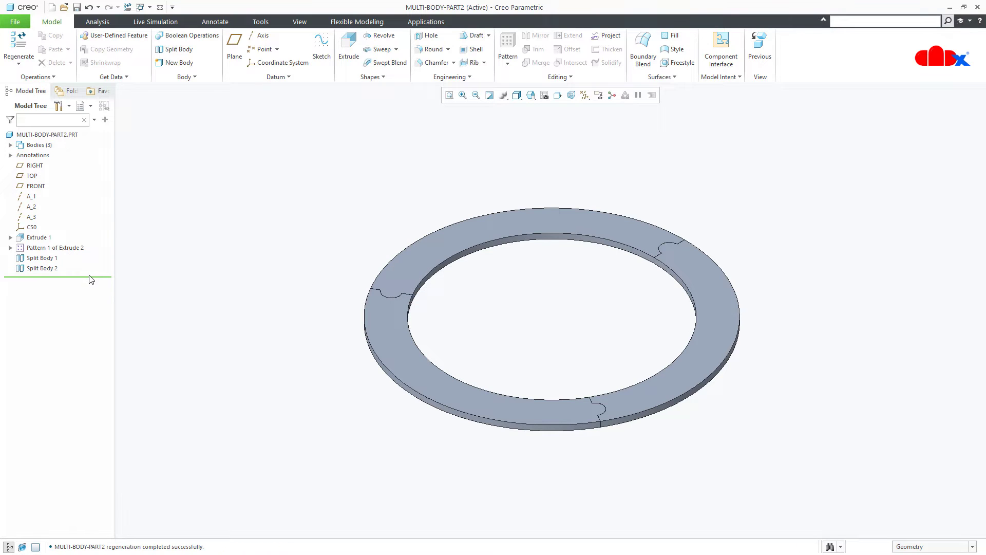
Step: Examine the ring's bodies, the features listed under Body 1, and the geometry of Split Body 1 and Split Body 2
click(382, 342)
click(247, 329)
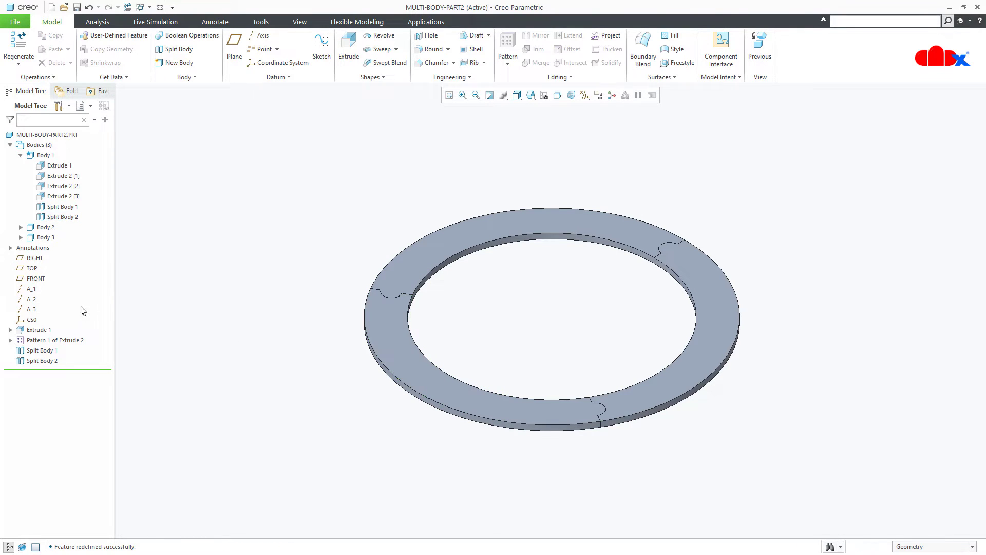
click(21, 155)
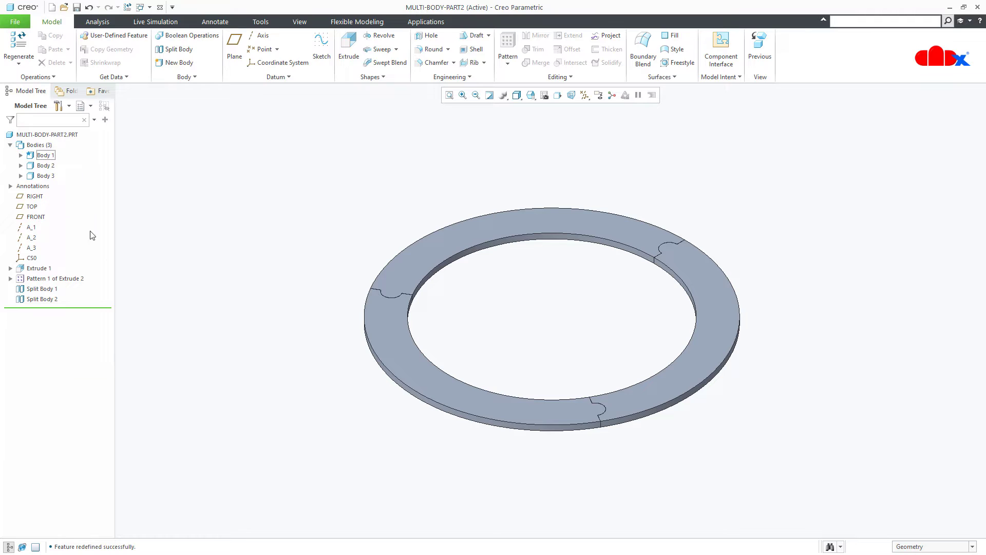
click(41, 301)
click(162, 310)
click(43, 289)
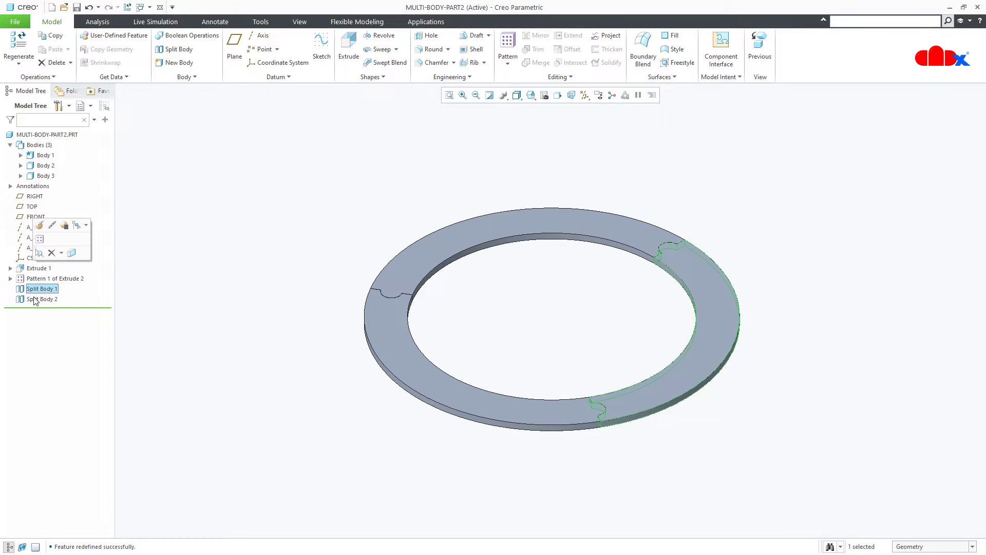
click(42, 299)
click(210, 408)
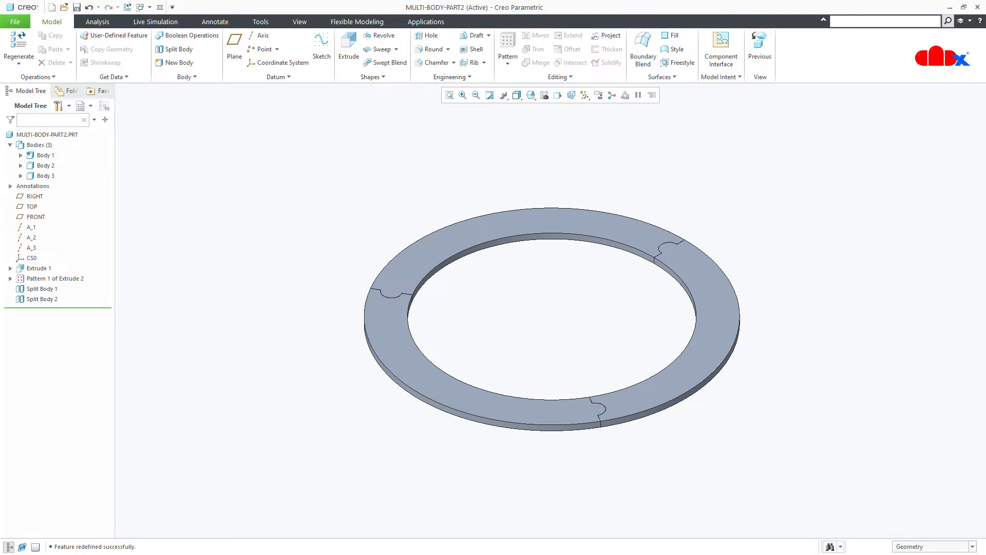
Step: Regenerate the ring part and view the commands available for Body 1, including Create Part from Body
key(ctrl+g)
right_click(44, 156)
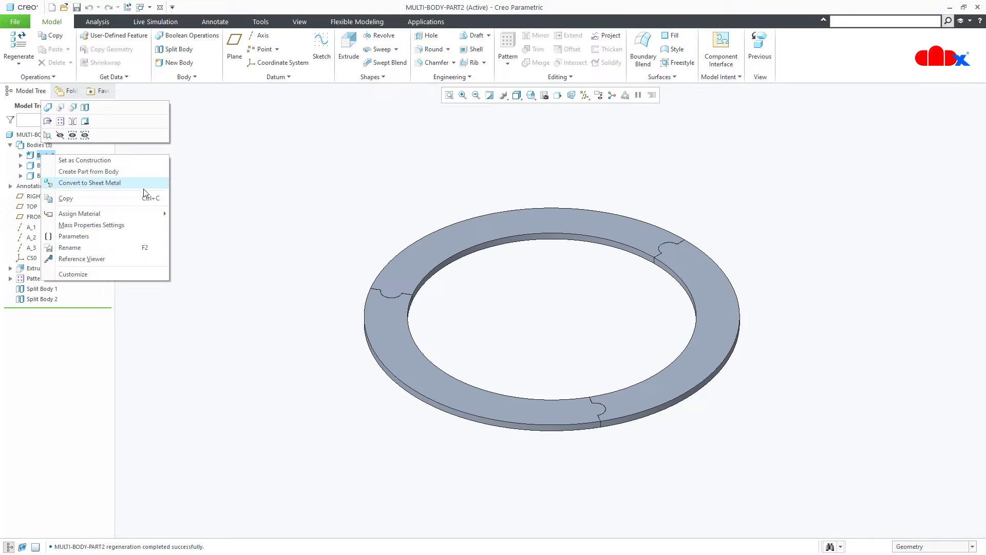
click(273, 307)
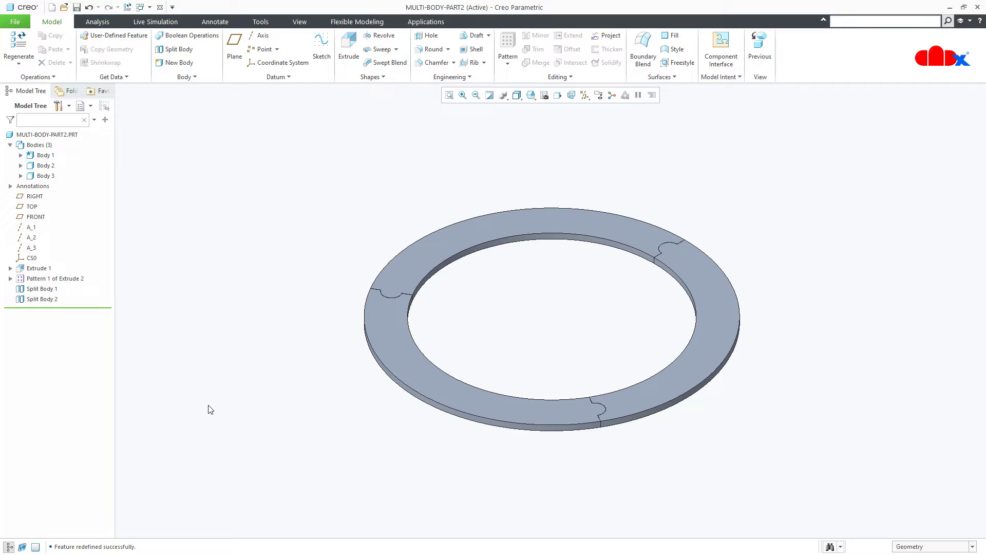
Step: Create a new assembly named ASM0001 from the default template and maximize its window
click(52, 8)
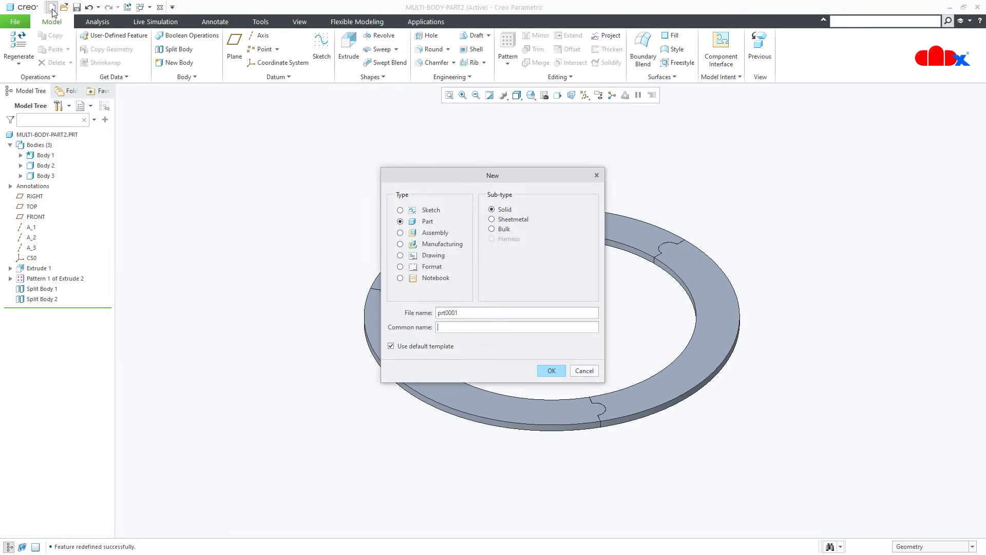
click(401, 233)
click(551, 370)
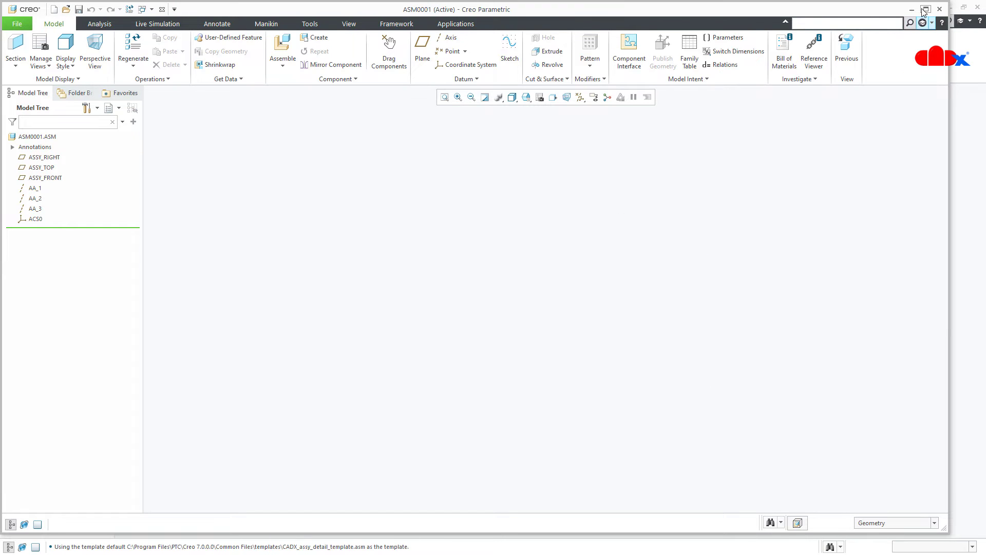
click(925, 9)
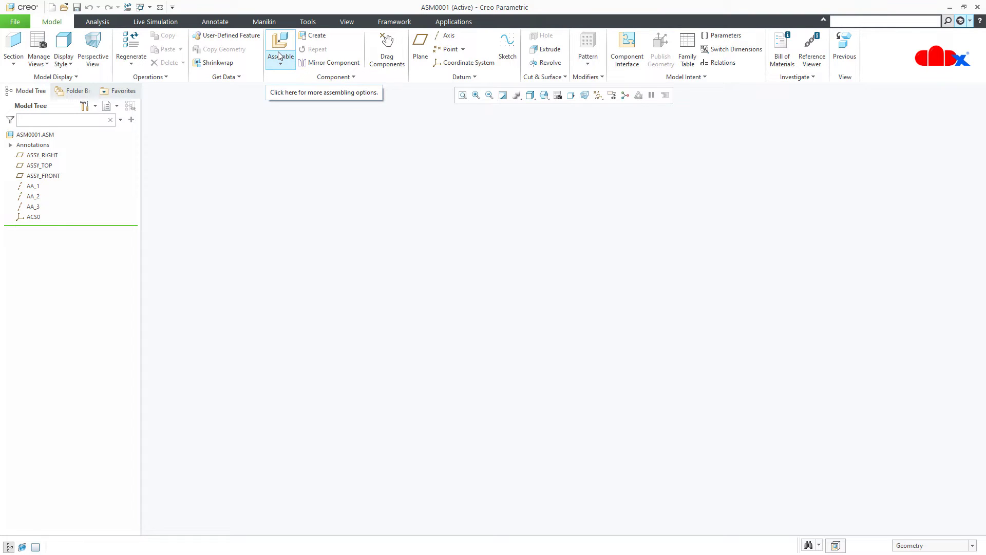
Step: Create a solid part component named P1 in the assembly and place it with the Default constraint
click(310, 43)
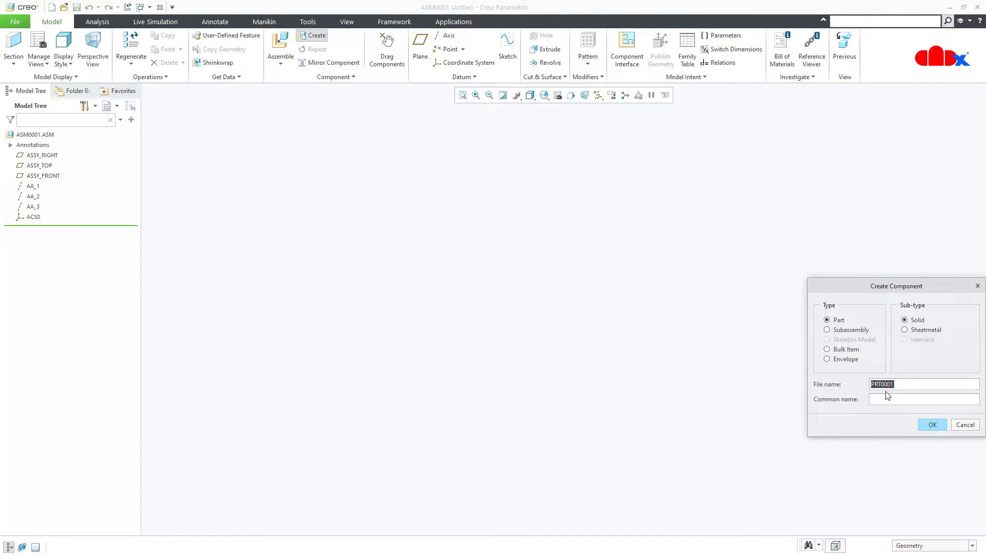
text(p1)
click(932, 426)
click(933, 424)
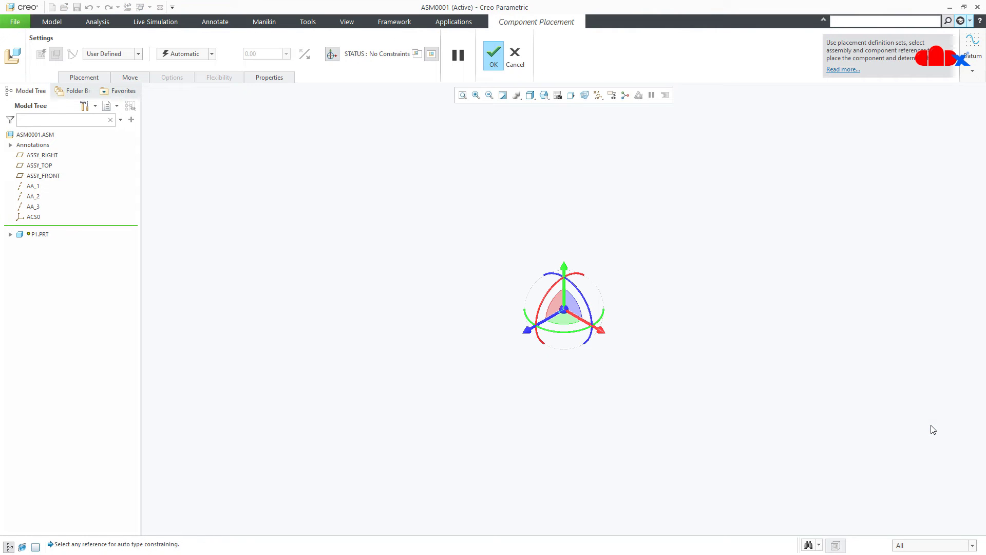
click(198, 62)
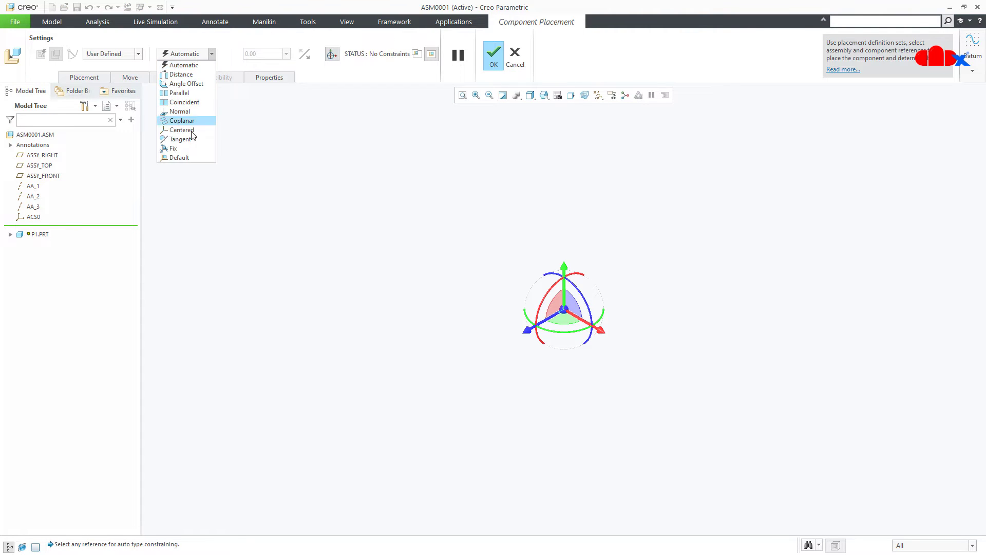
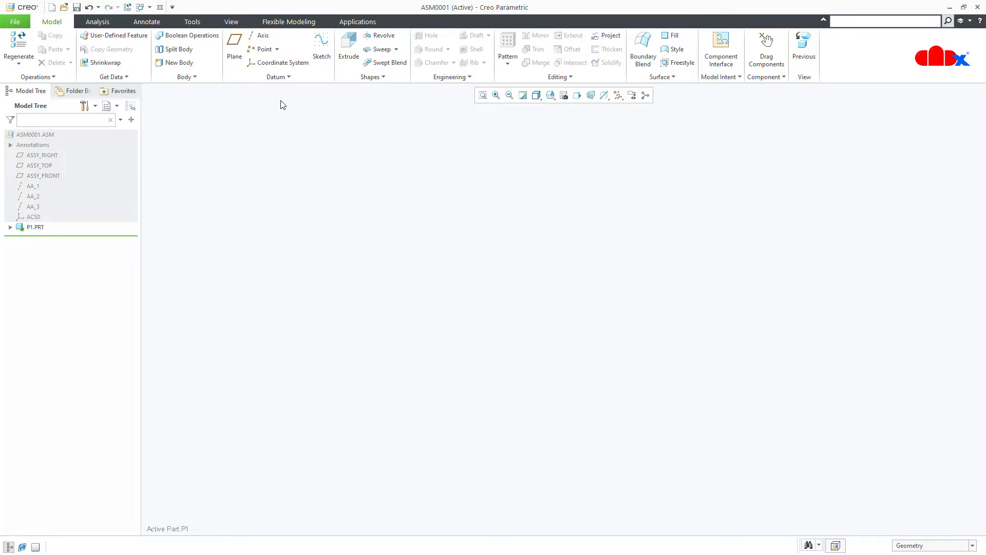
Step: Start an Extrude in P1 on its FRONT plane and sketch a closed L-shaped profile from the origin, about 120 high with legs about 30 thick
click(349, 49)
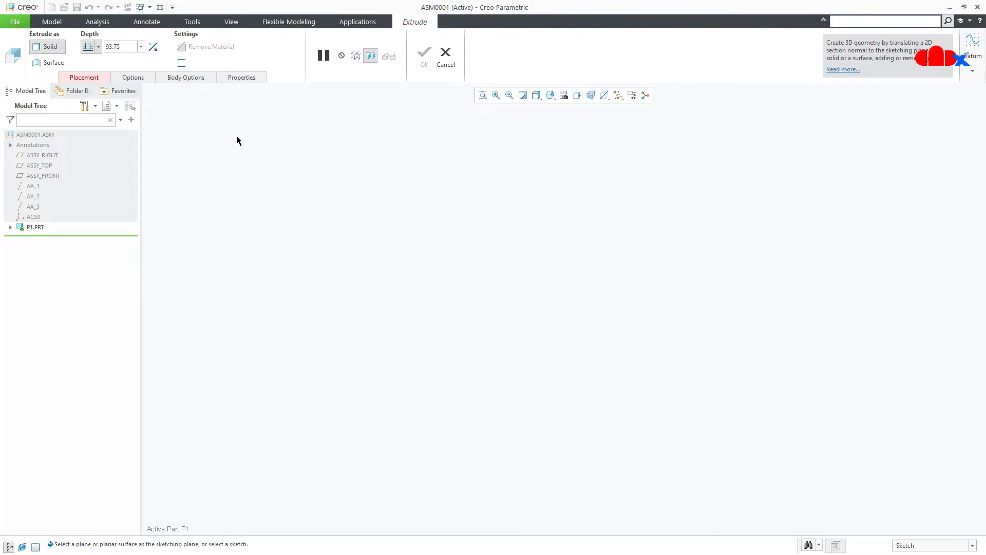
click(11, 227)
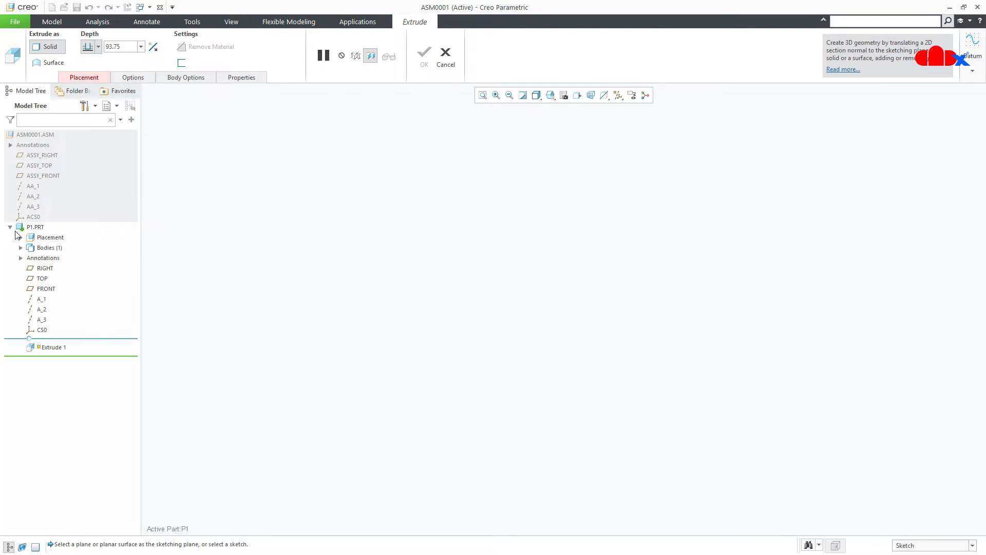
click(45, 289)
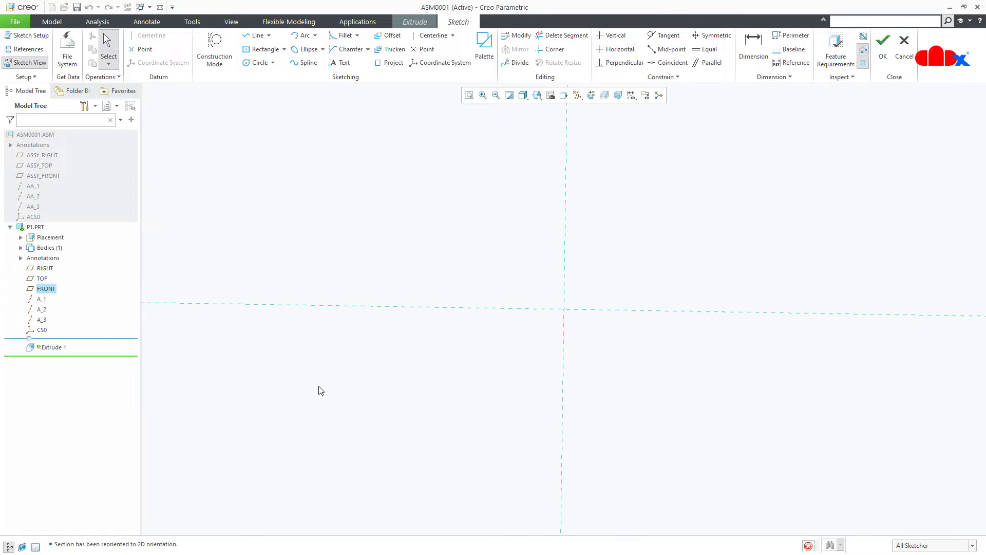
click(256, 35)
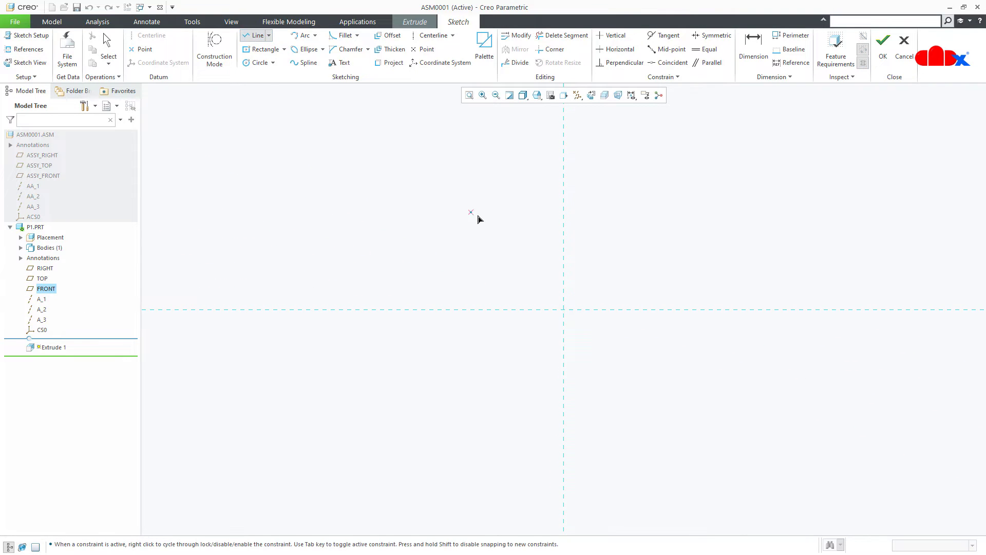
click(564, 224)
click(564, 309)
click(650, 309)
click(650, 288)
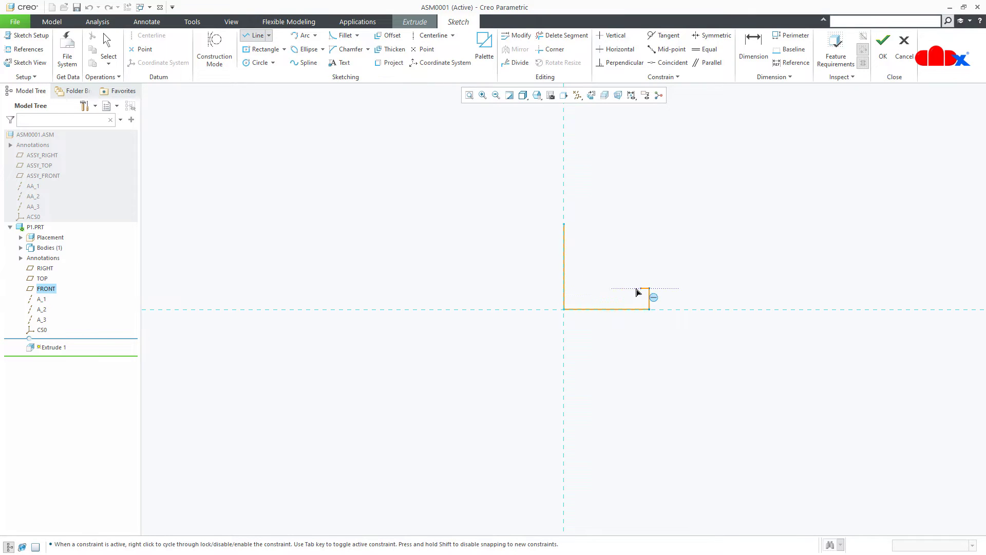
middle_click(597, 292)
click(564, 225)
click(584, 224)
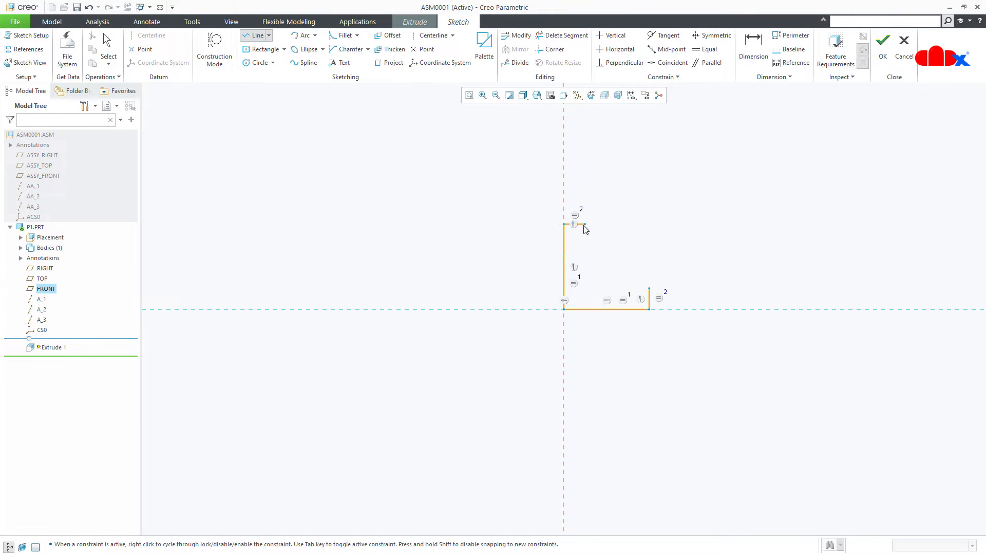
click(585, 289)
click(649, 288)
middle_click(668, 300)
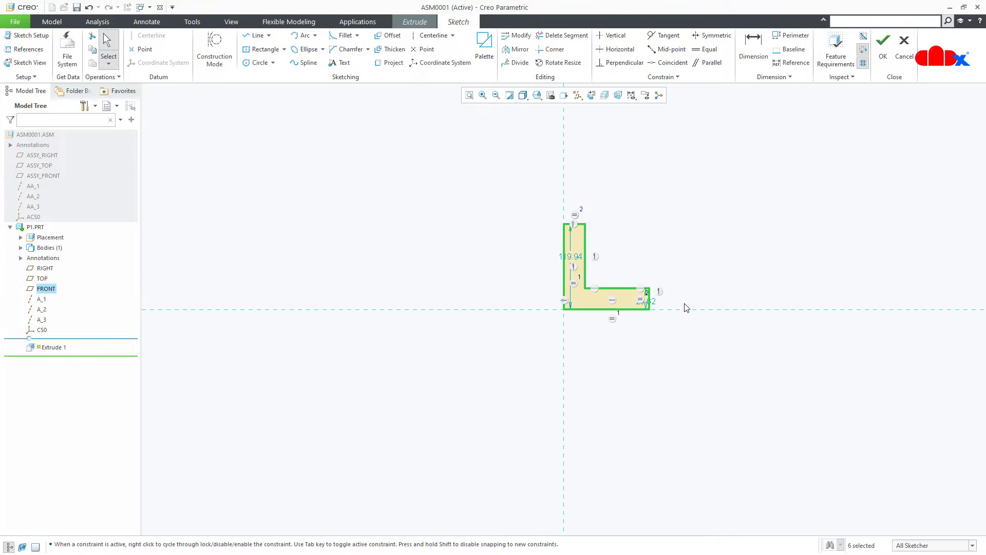
Step: Set the L-profile's overall height to 100 and its leg thickness to 30
scroll(612, 255, up, 4)
double_click(528, 266)
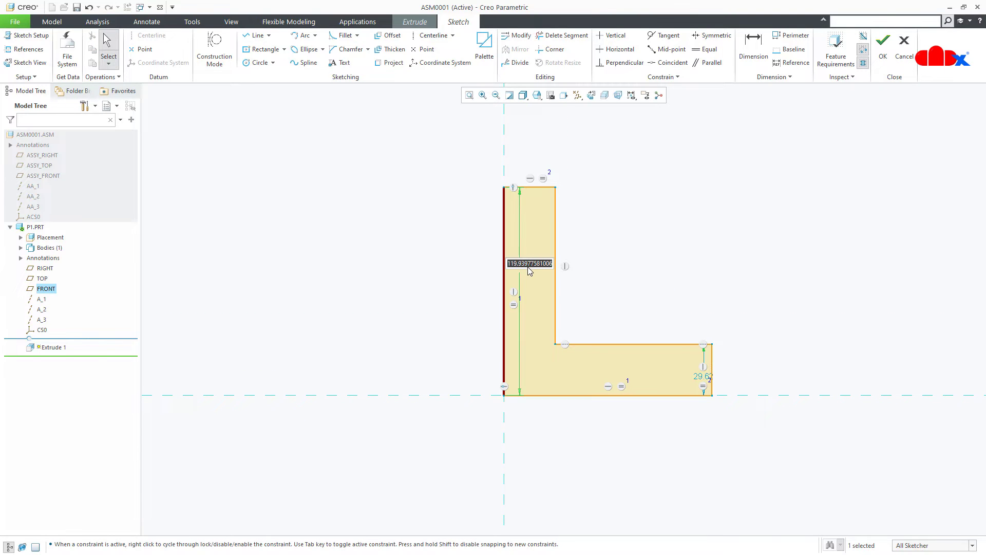
text(100)
key(Return)
double_click(664, 378)
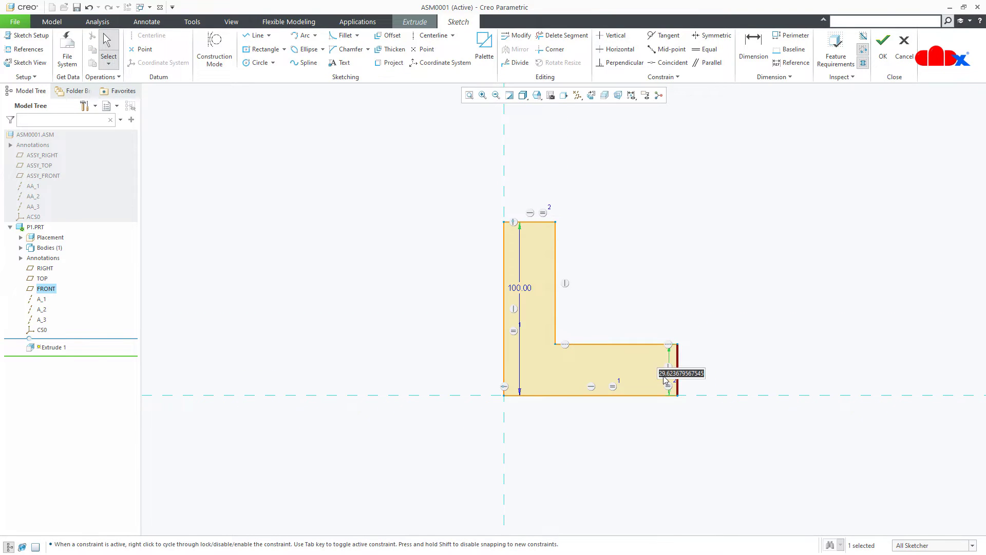
text(30)
key(Return)
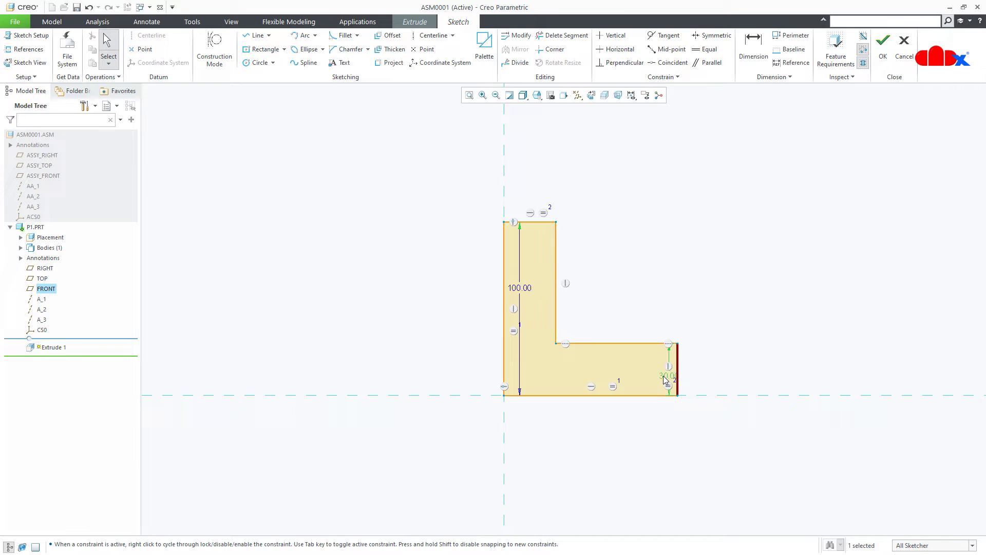
Step: Finish the L-profile sketch and extrude it symmetrically about the sketch plane to a total depth of 50
right_click(733, 361)
click(755, 469)
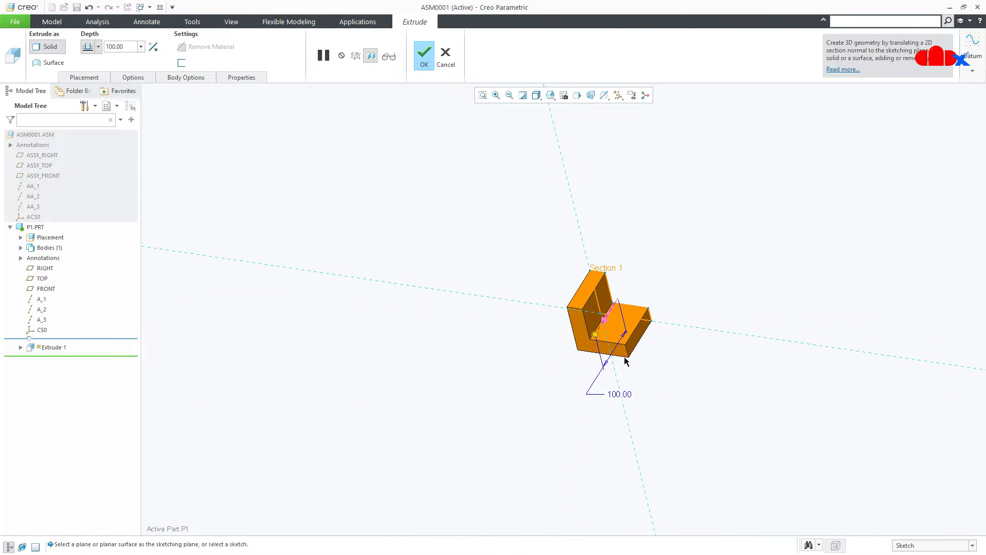
click(98, 46)
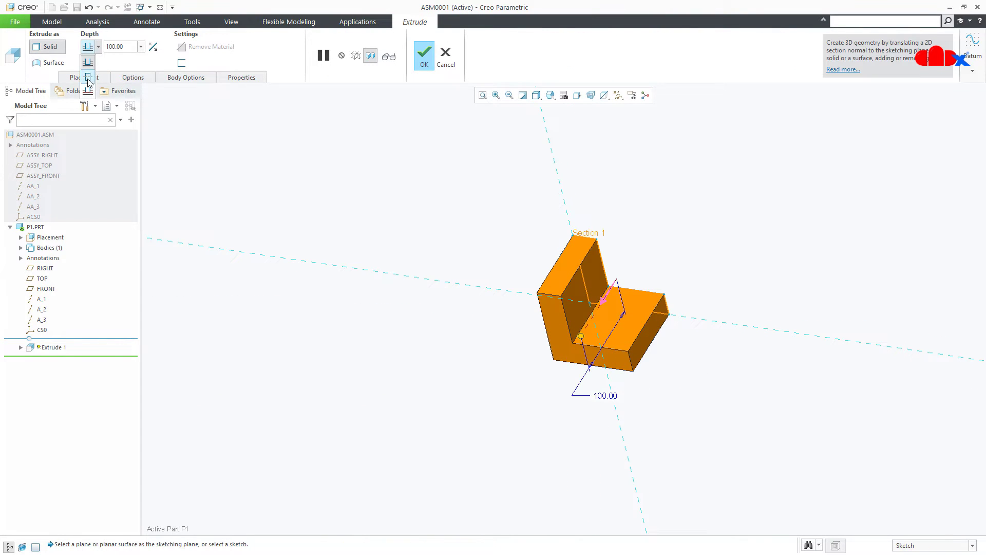
click(88, 71)
double_click(115, 47)
text(50)
key(Return)
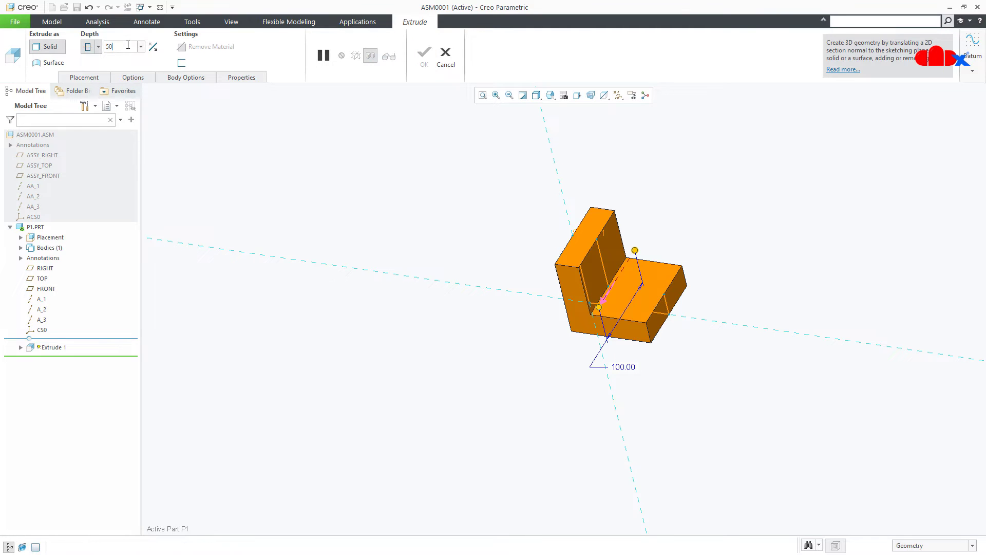
click(424, 56)
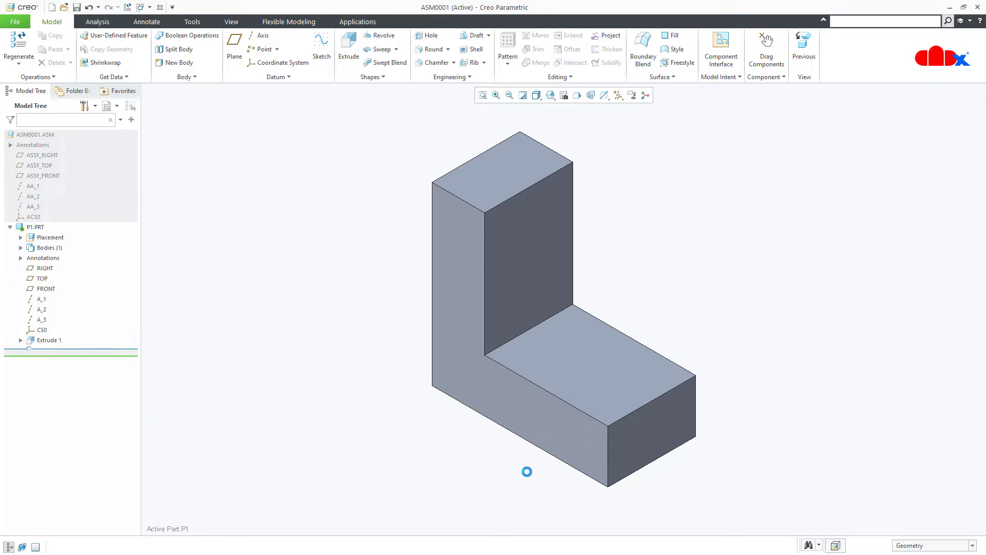
Step: Activate the top assembly and create a solid part component PRT0001 from the template, placed with the Default constraint
right_click(43, 139)
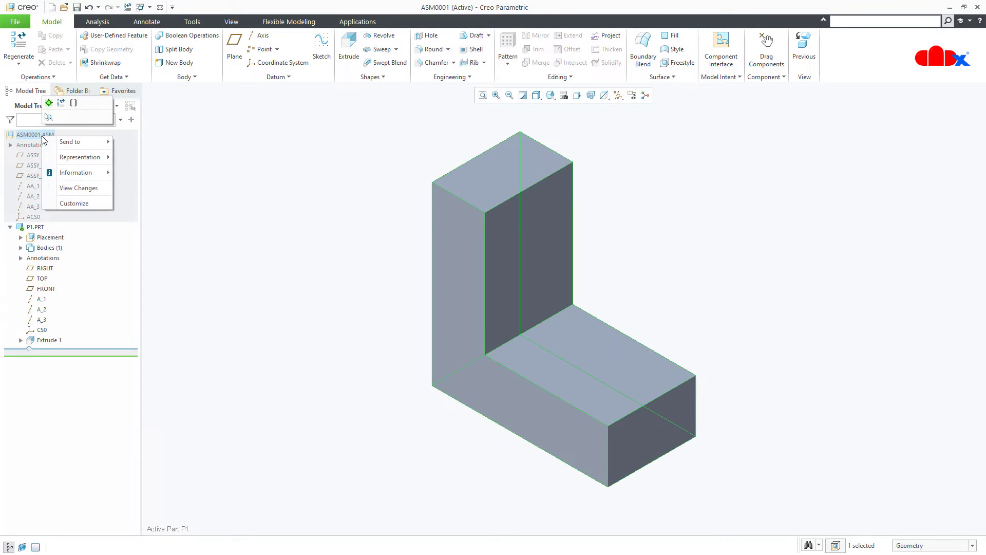
click(49, 103)
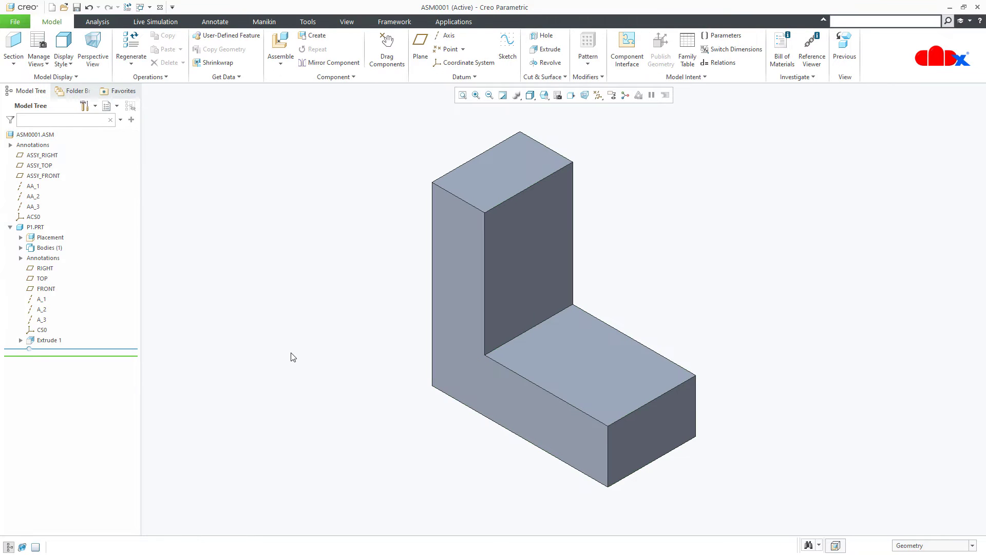
click(312, 35)
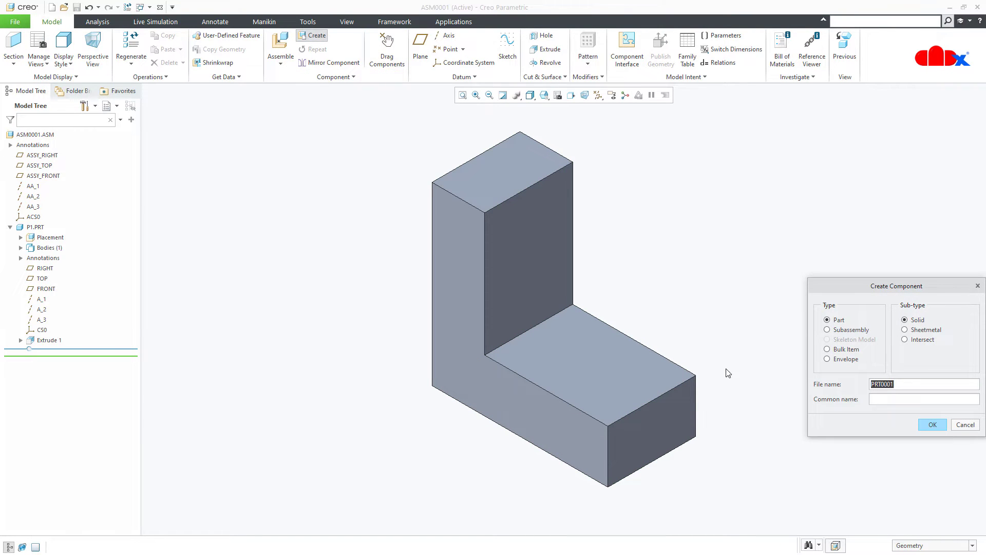
click(942, 424)
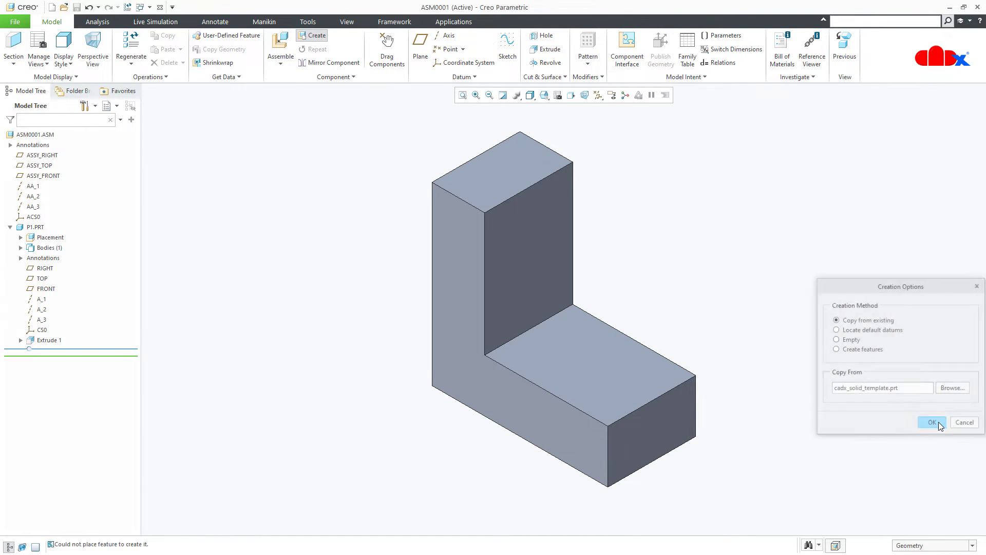
click(938, 423)
click(207, 54)
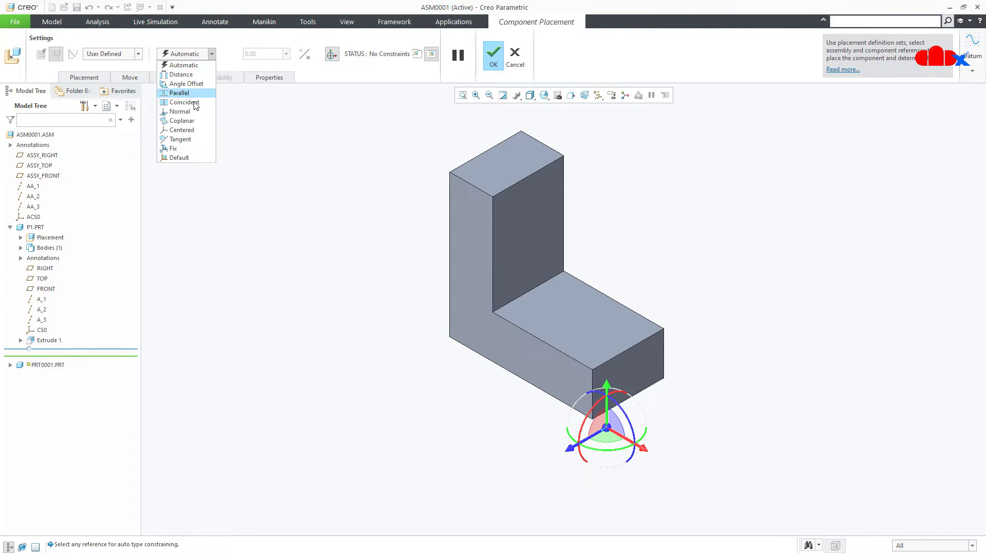
click(191, 161)
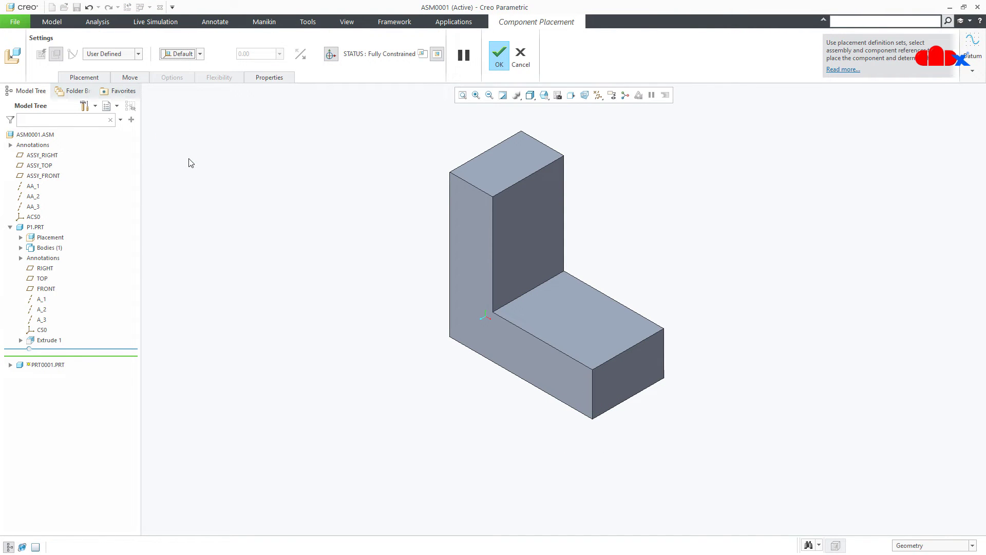
click(498, 58)
Step: Activate PRT0001 and sketch an Extrude profile on P1's L-shaped front face, a closed triangle joining the inner corner and both leg ends
right_click(53, 358)
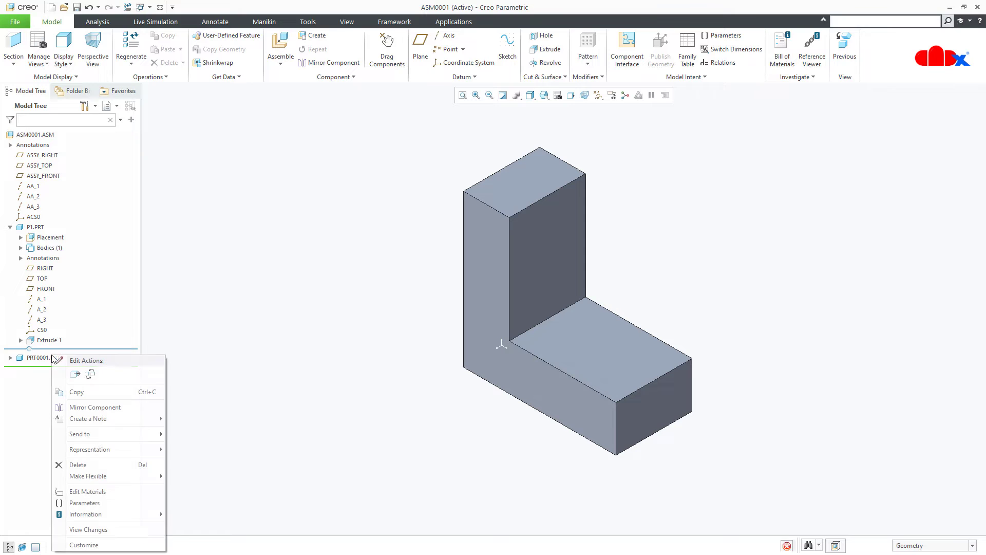
click(61, 325)
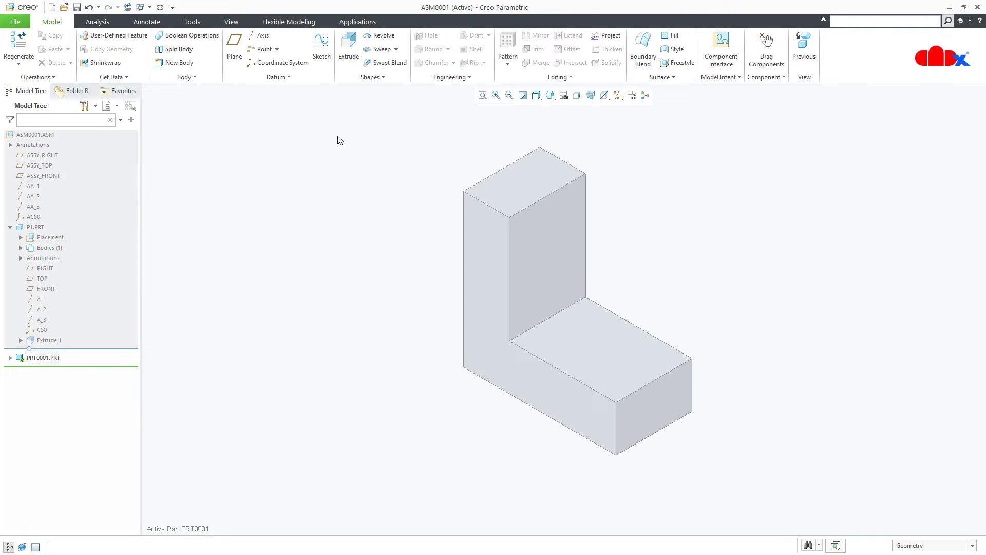
click(349, 51)
click(488, 368)
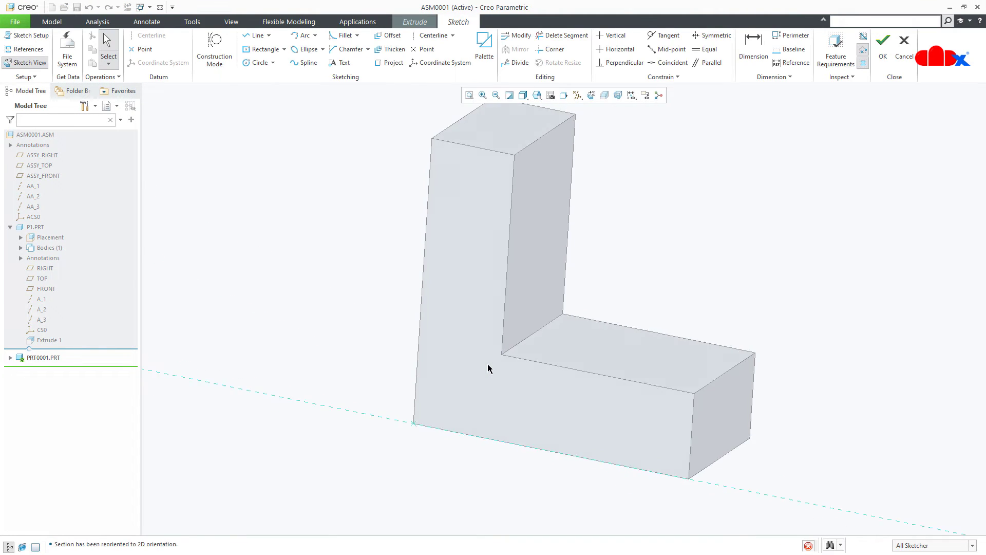
right_click(488, 369)
click(509, 383)
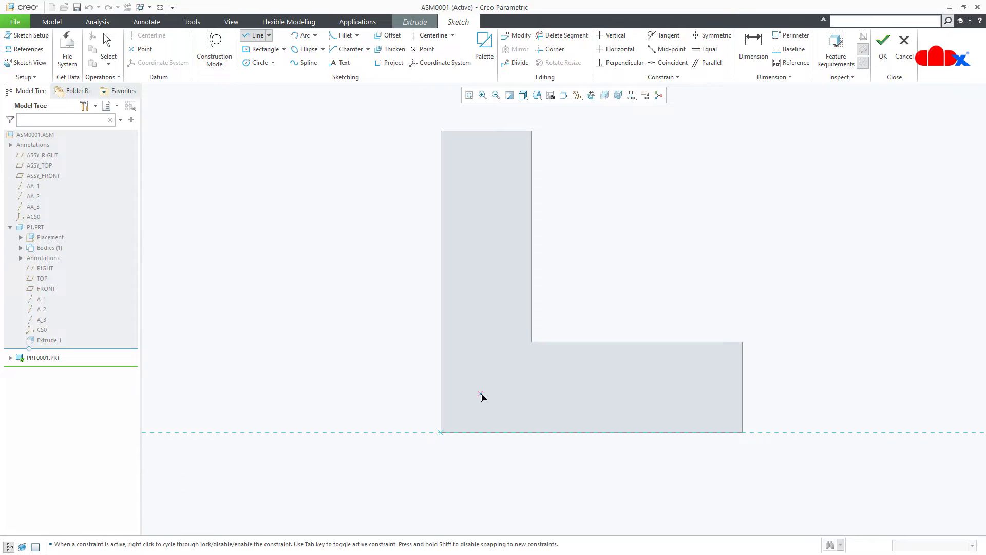
click(532, 131)
click(743, 342)
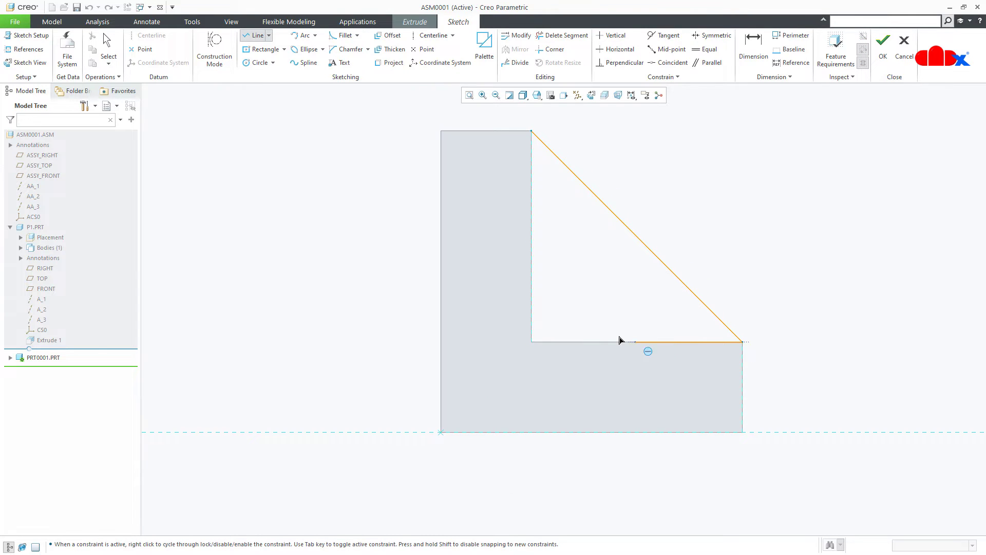
click(531, 342)
click(531, 131)
middle_click(667, 163)
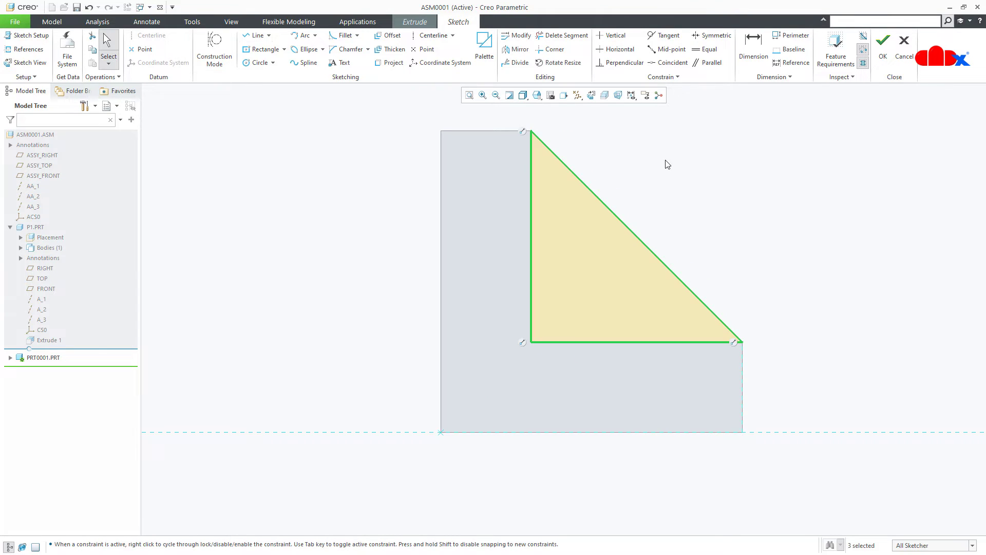
click(882, 44)
Step: Extrude the triangle inward between P1's legs to a depth of 10 and restore the default view orientation
middle_drag(732, 249, 716, 269)
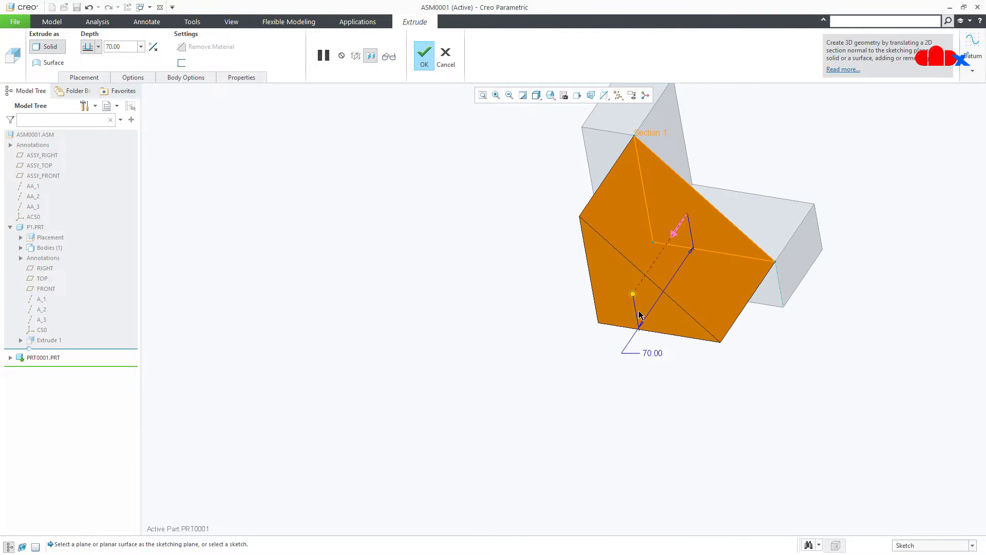
drag(640, 315, 697, 213)
double_click(744, 215)
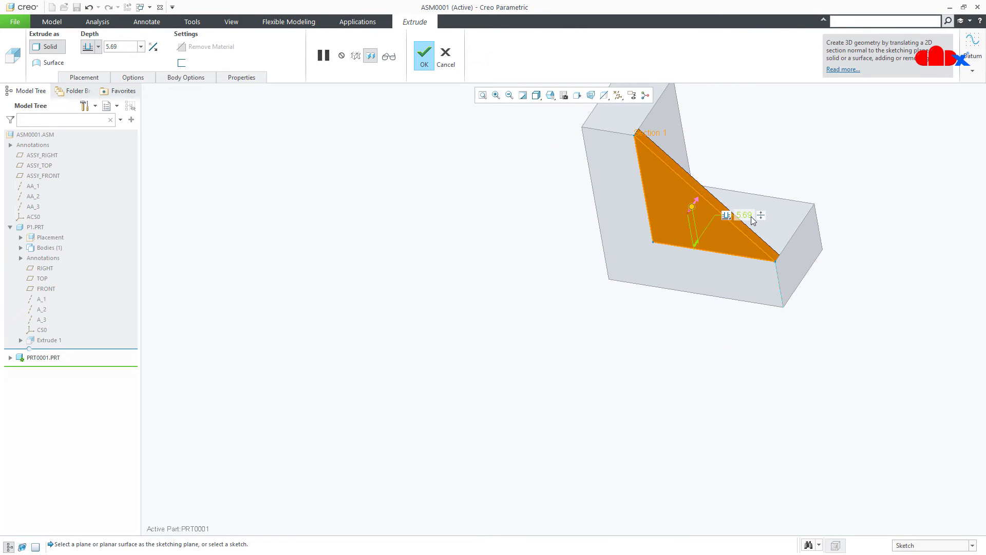
text(10)
key(Return)
click(425, 56)
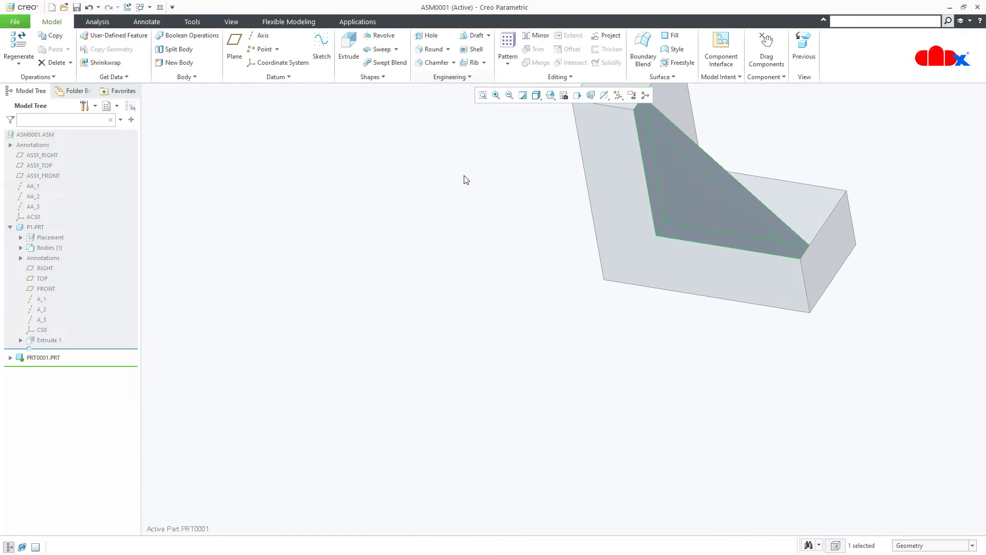
key(ctrl+d)
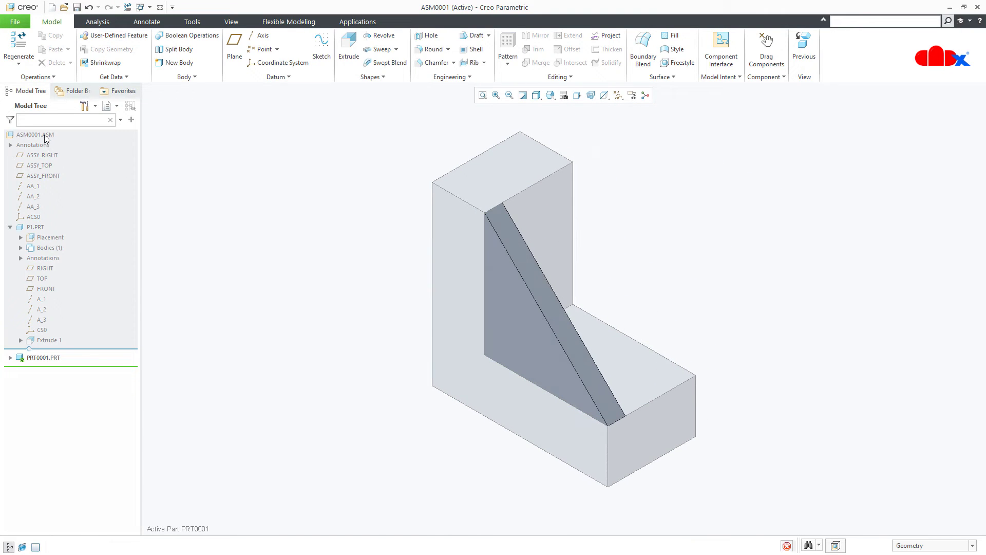
Step: Activate the top assembly and apply a red appearance to the body of the triangular rib
click(45, 135)
click(51, 103)
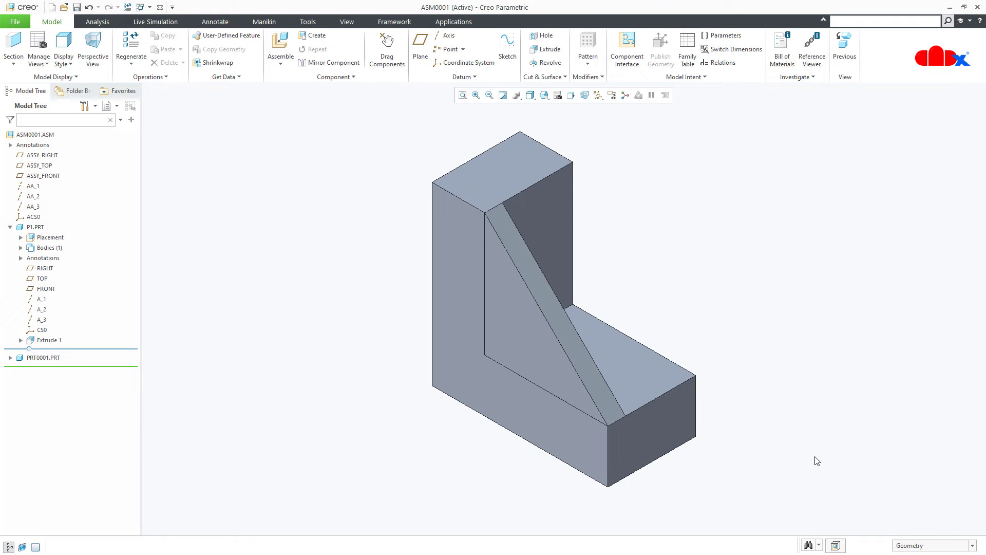
click(347, 22)
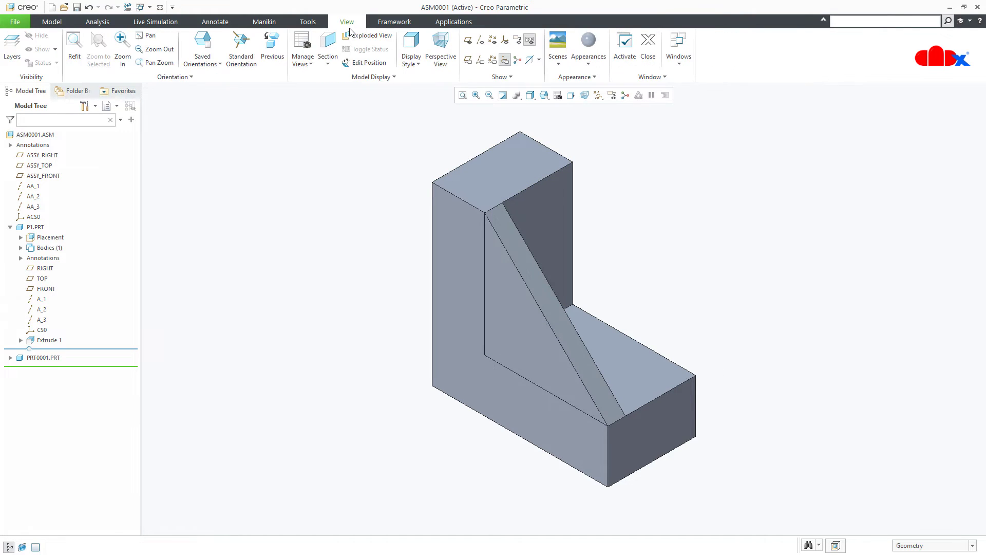
click(590, 61)
click(670, 138)
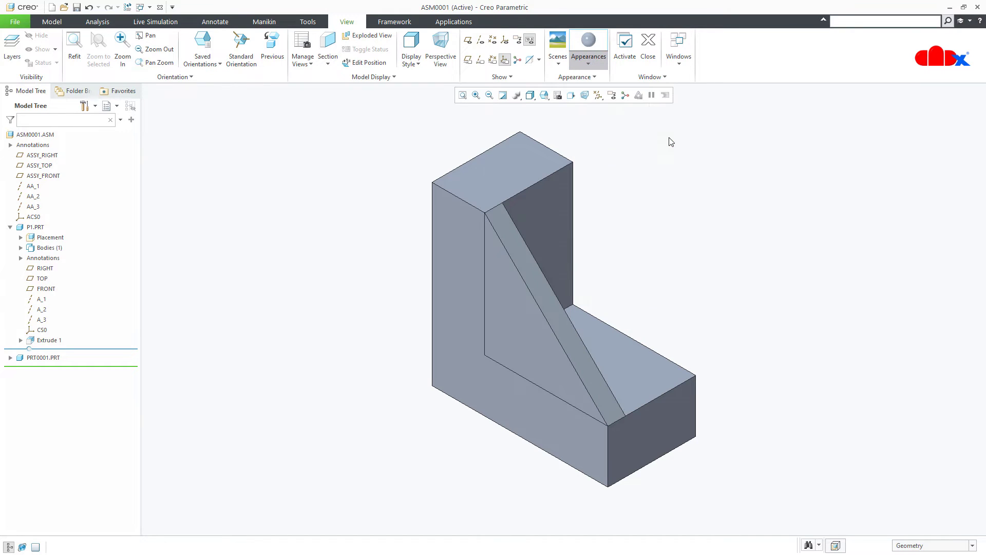
click(912, 548)
click(913, 522)
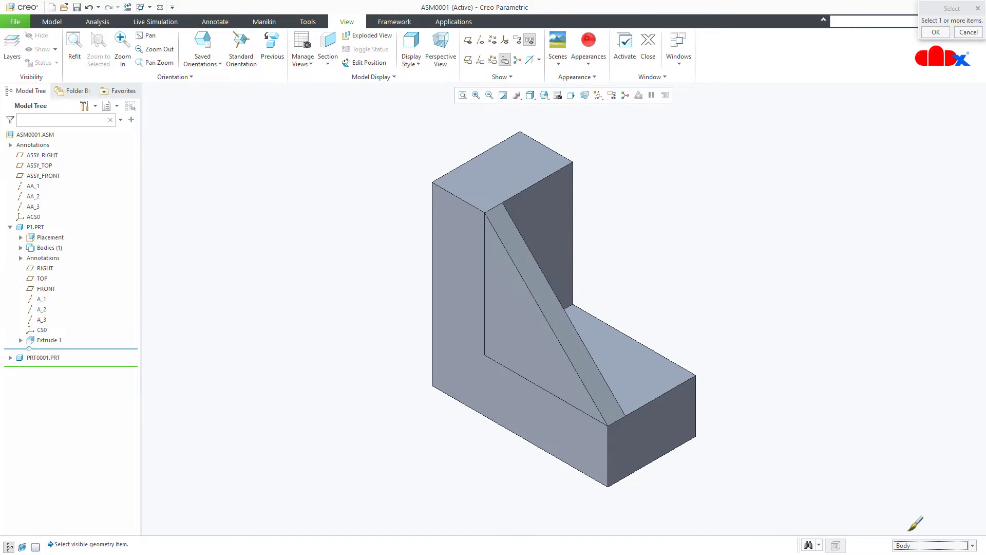
click(575, 343)
middle_click(736, 276)
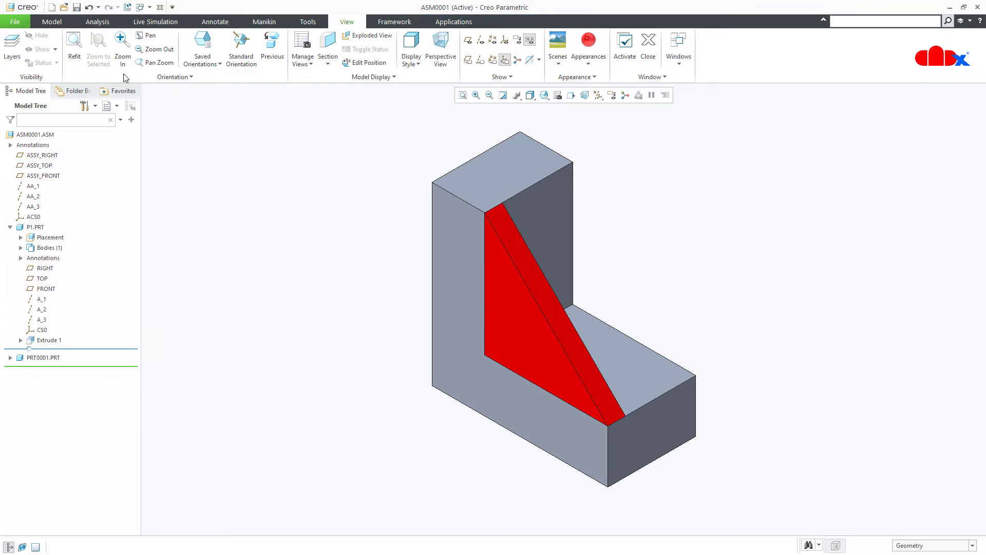
Step: Activate P1 in the assembly and set the height dimension of its L-shaped extrusion to 50
click(57, 22)
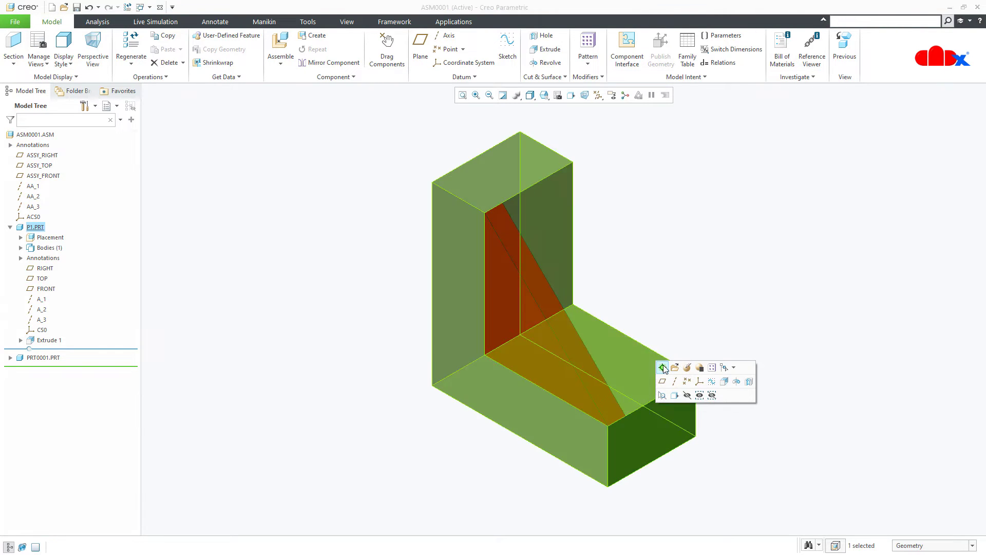
click(664, 364)
double_click(650, 374)
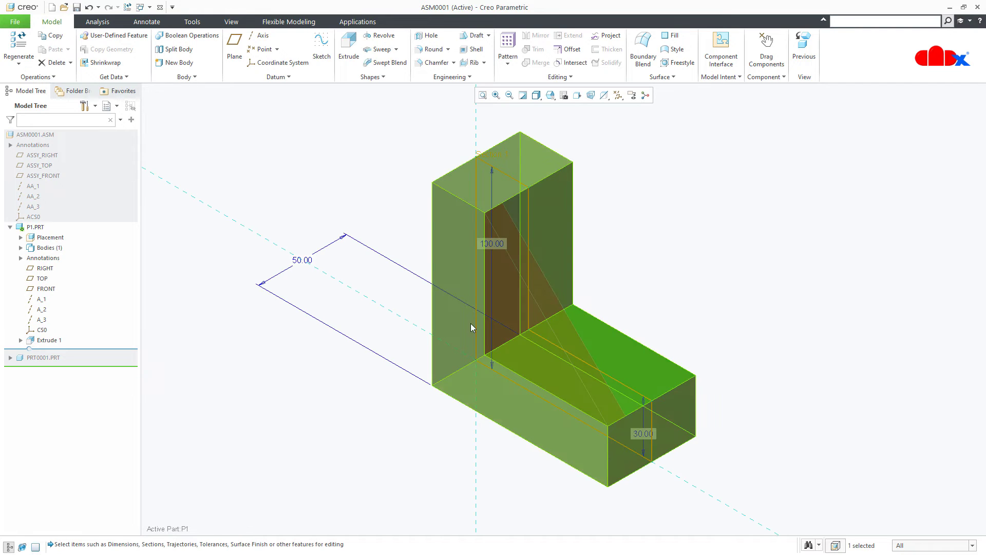
click(504, 252)
double_click(504, 251)
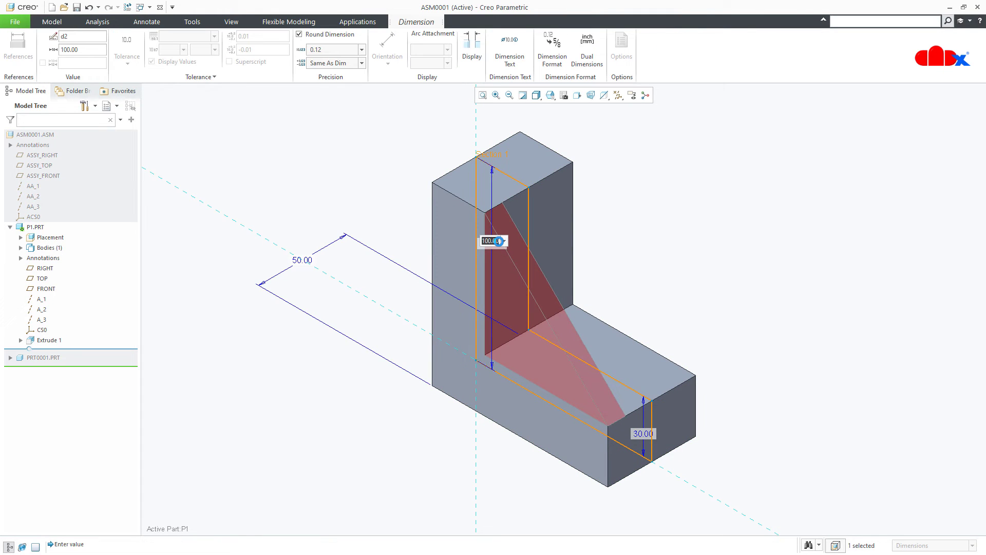
text(50)
key(Return)
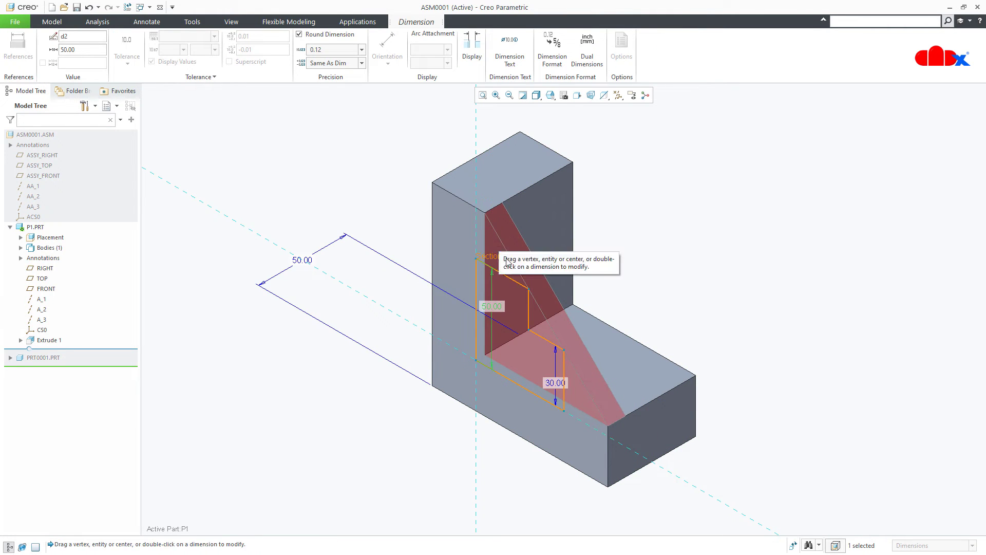
Step: Set the leg thickness of P1's L-shape to 10, regenerate, and check the rib from another angle in the active assembly
click(550, 382)
double_click(550, 381)
text(10)
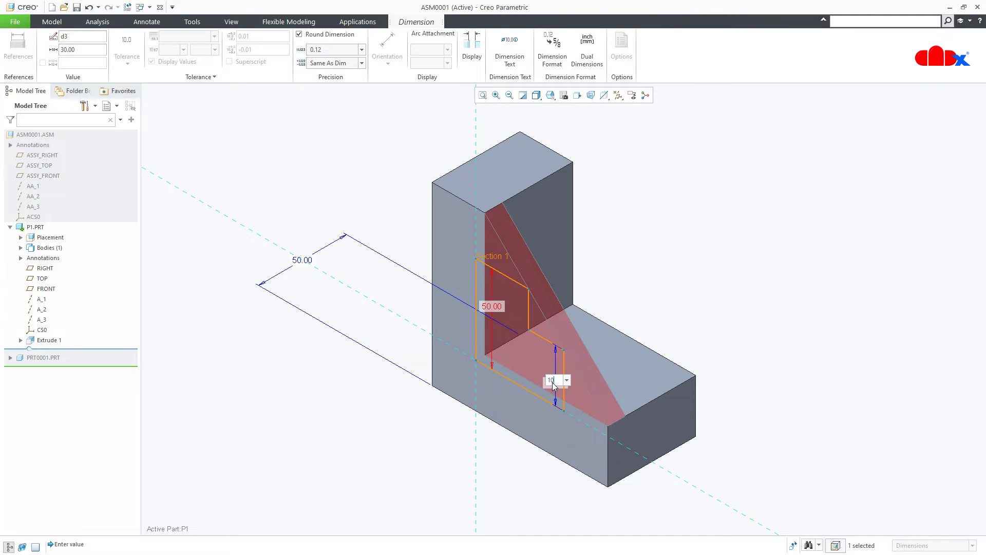
key(Return)
middle_click(553, 383)
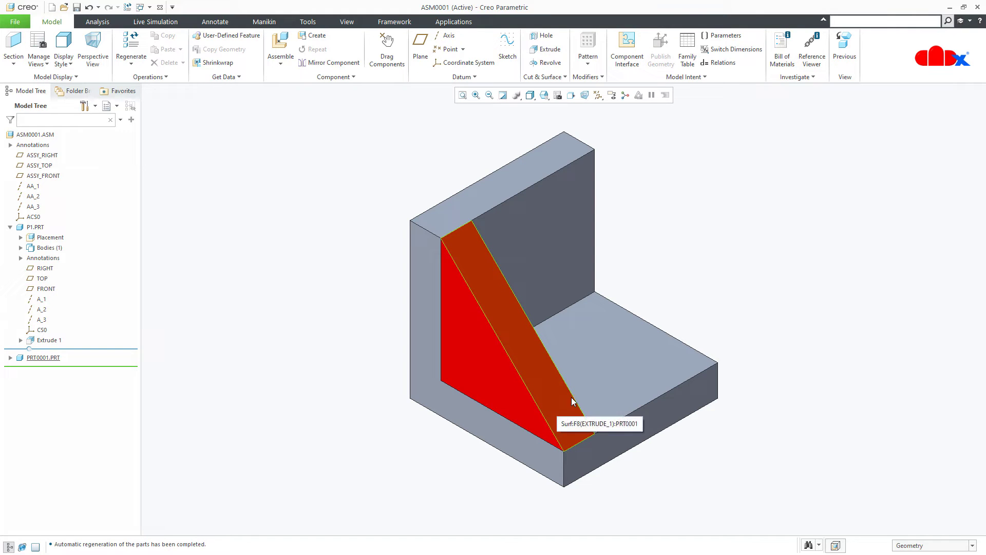
middle_drag(571, 397, 603, 354)
key(ctrl+d)
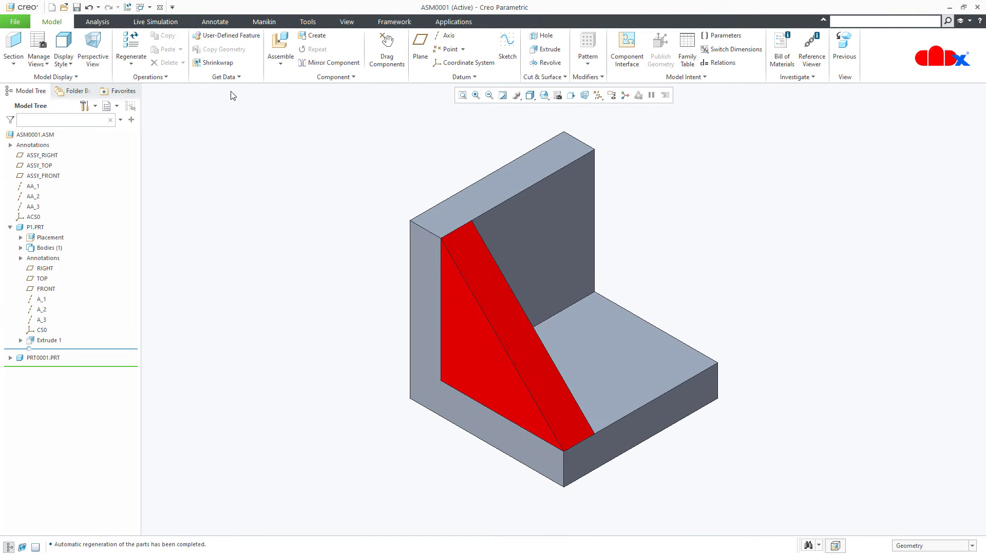
Step: Switch to MULTI-BODY-PART2 and set the ring's radial width in its first extrusion to 4
click(150, 8)
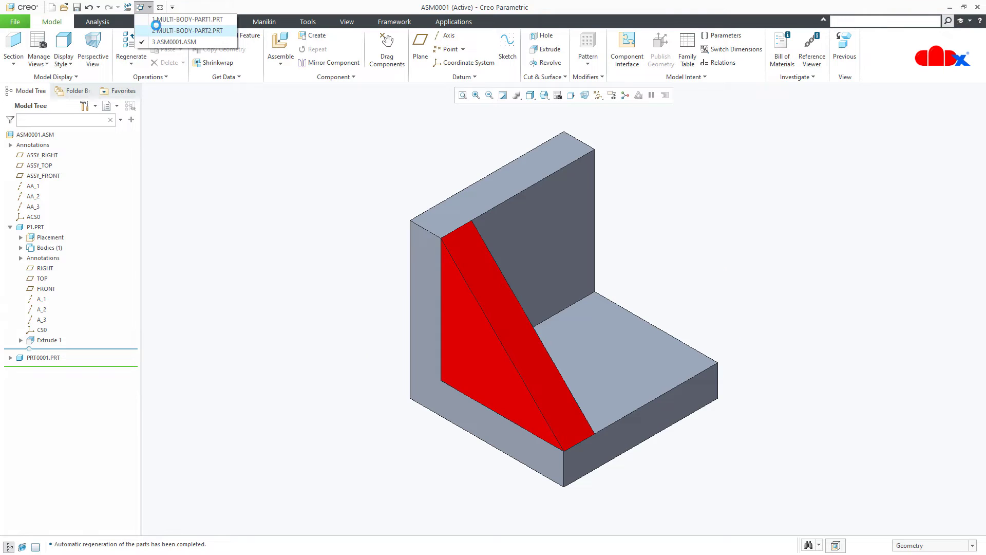
click(156, 30)
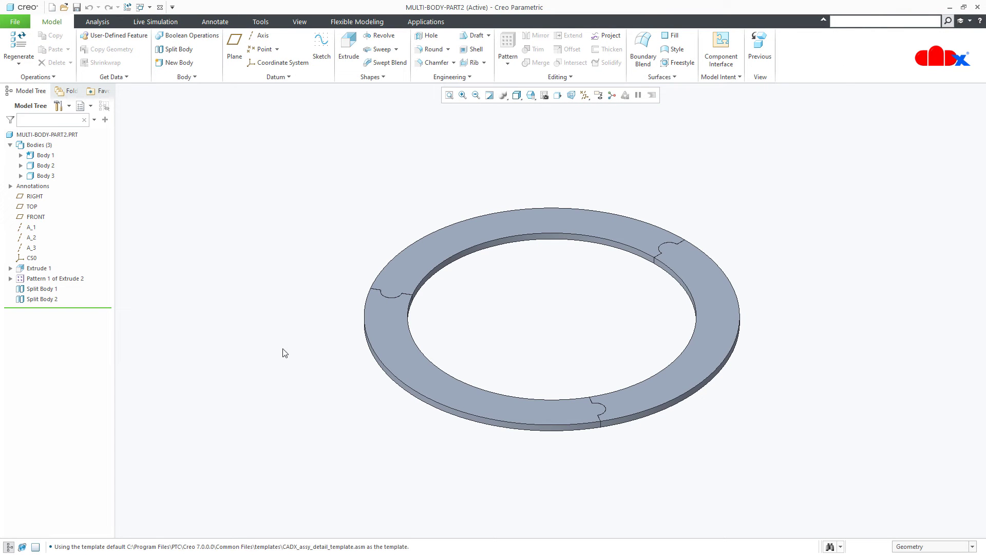
click(45, 269)
click(50, 205)
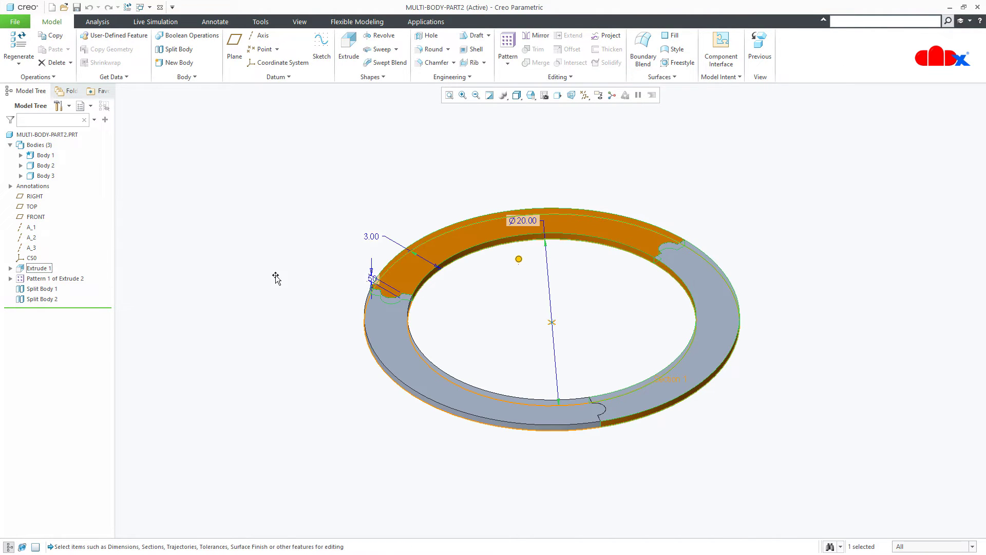
click(371, 238)
drag(370, 234, 375, 239)
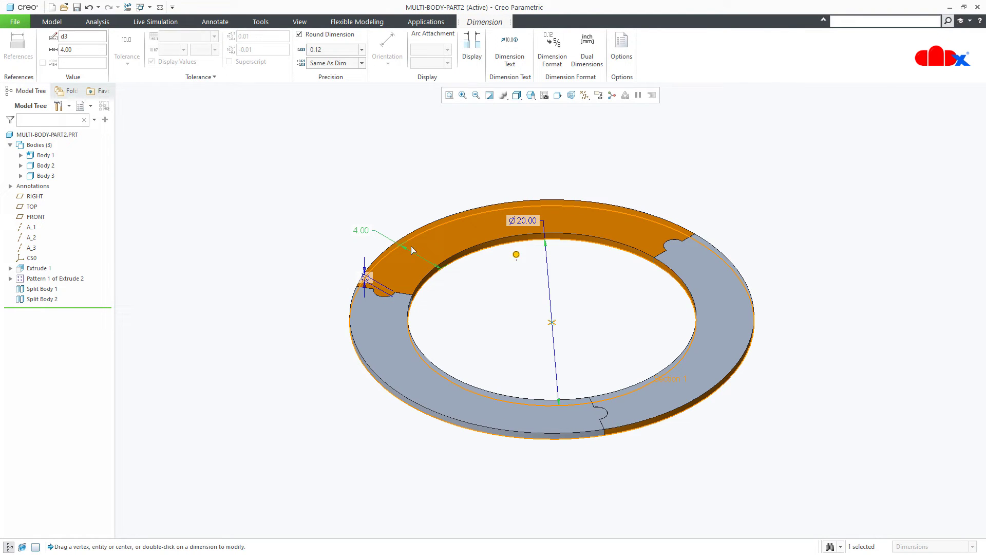
Step: Set the ring's inner diameter to 15 and regenerate the part
double_click(528, 221)
text(15)
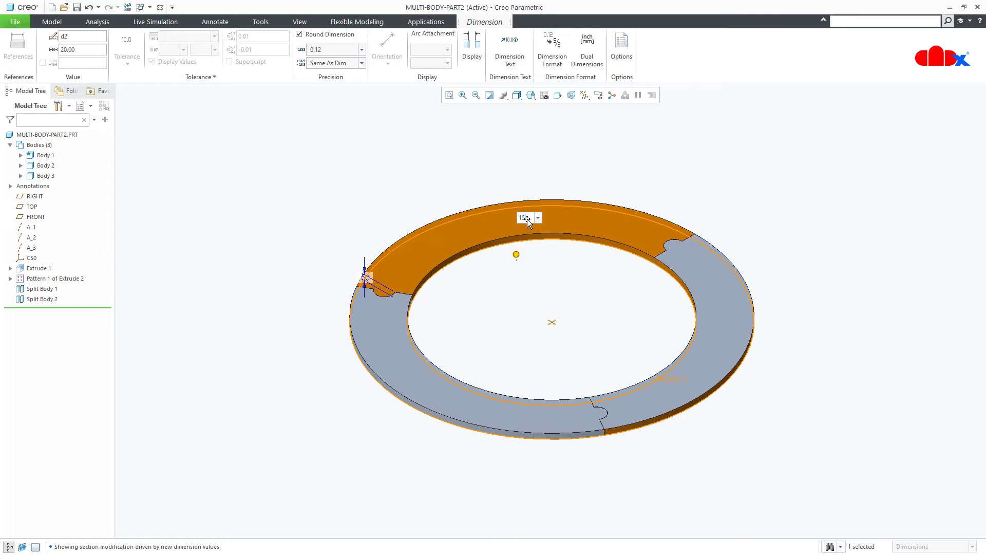
key(Return)
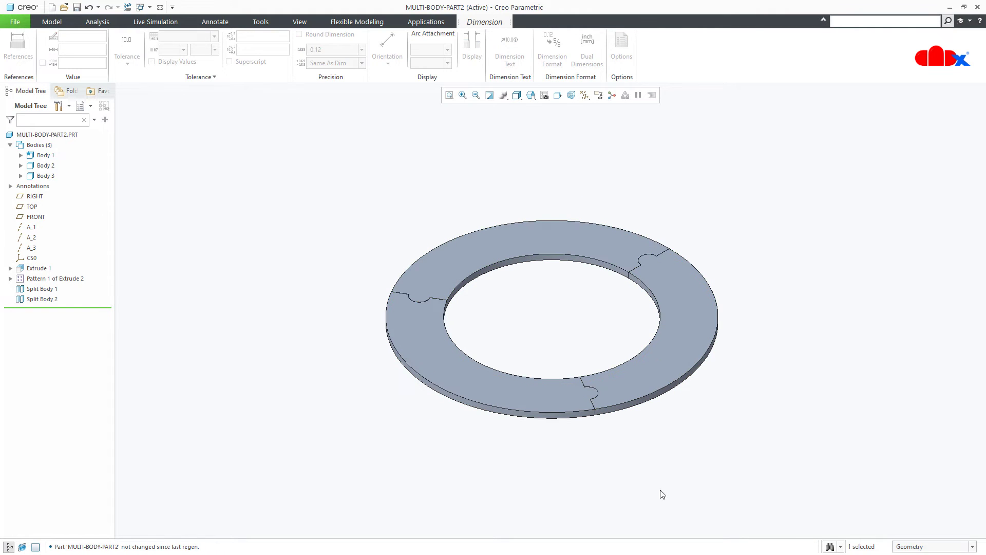
click(663, 498)
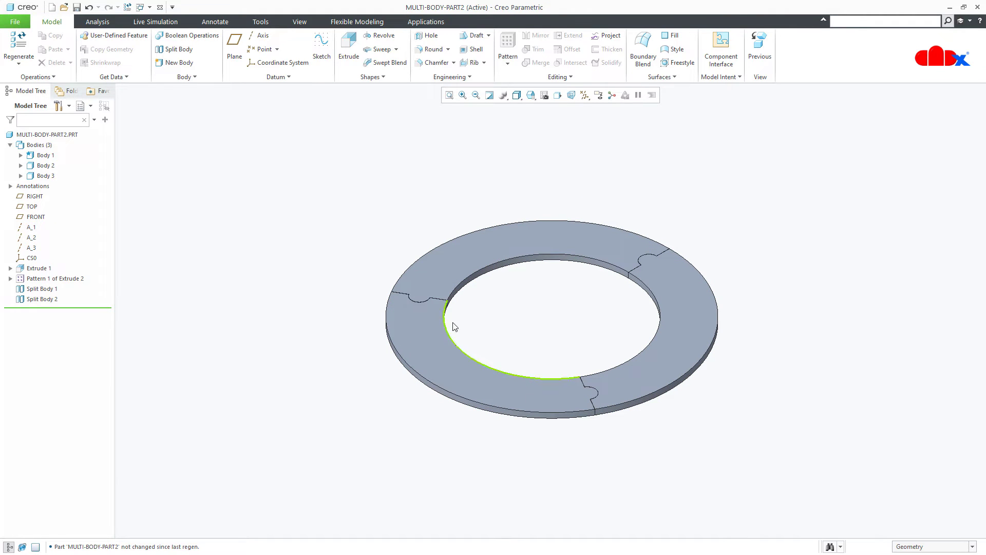
Step: Display ASM0001 for comparison and return to MULTI-BODY-PART2
click(149, 7)
click(160, 43)
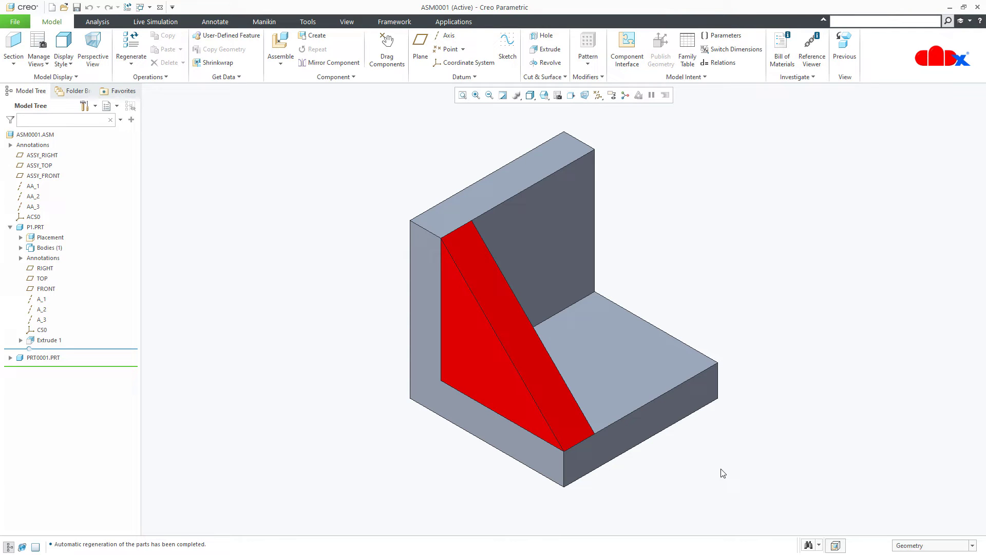
click(149, 7)
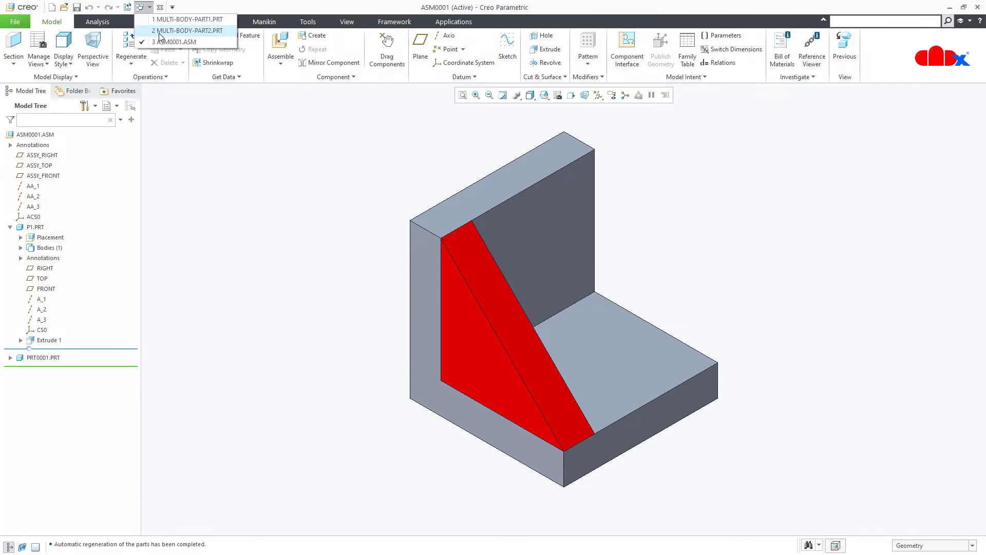
click(160, 31)
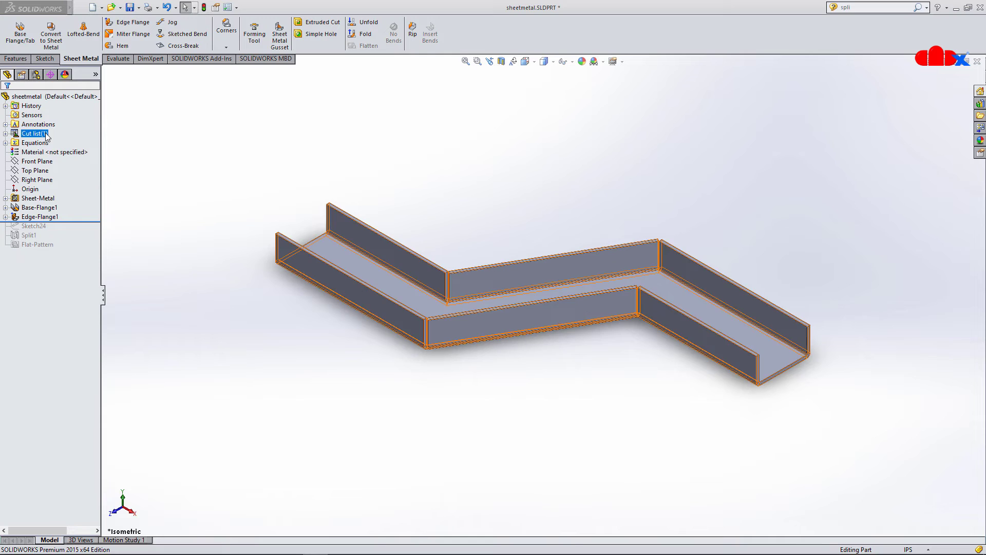
Step: In the SOLIDWORKS sheetmetal part, unfold all bends with the base face fixed, and undo the unfold
click(366, 22)
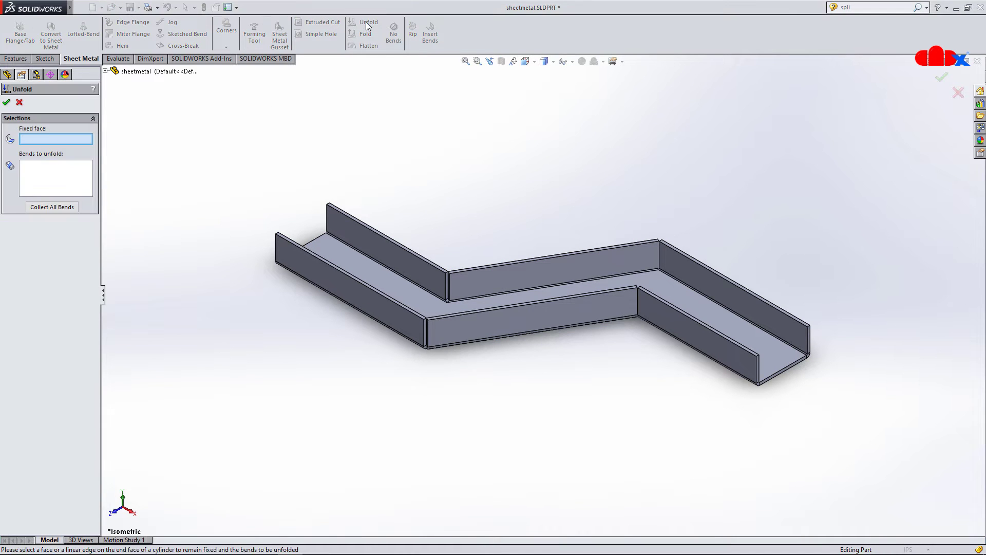
click(360, 257)
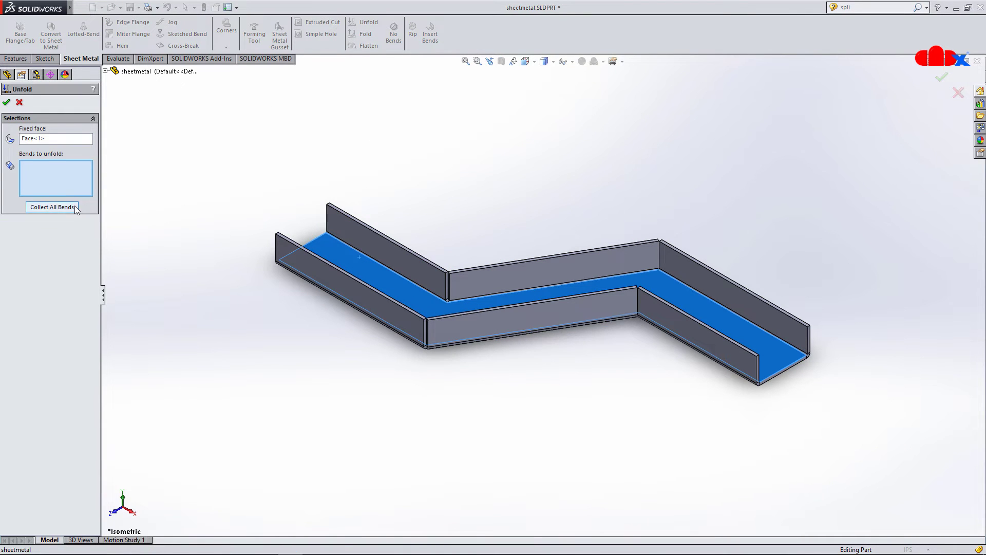
click(51, 206)
click(6, 101)
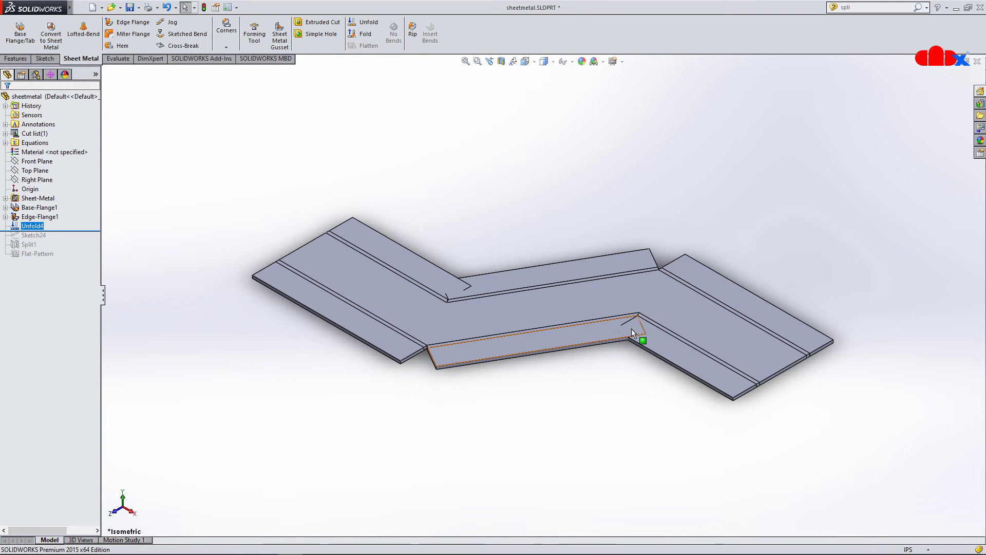
key(ctrl+z)
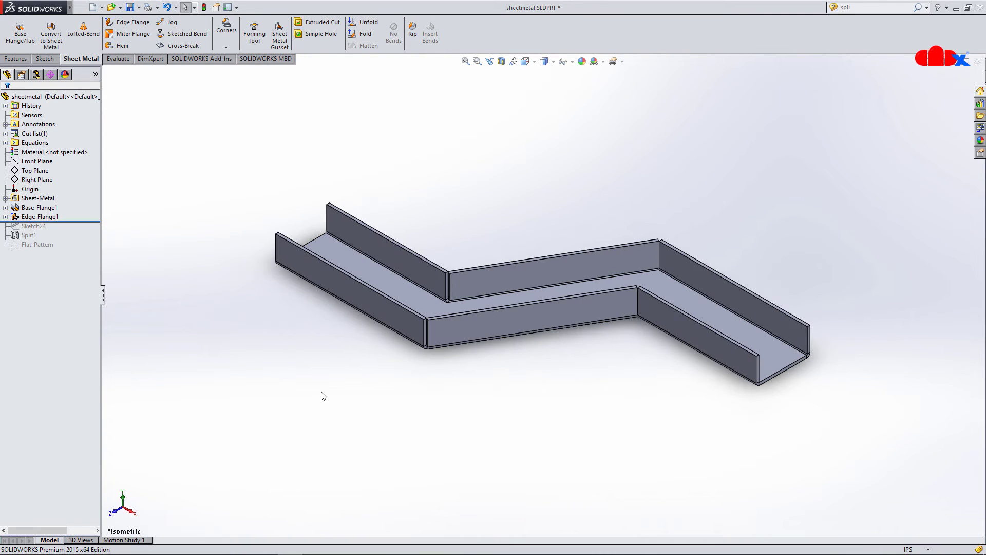
Step: Roll the model forward to include Split1, and temporarily flatten the body of Flat-Pattern3
drag(92, 223, 88, 259)
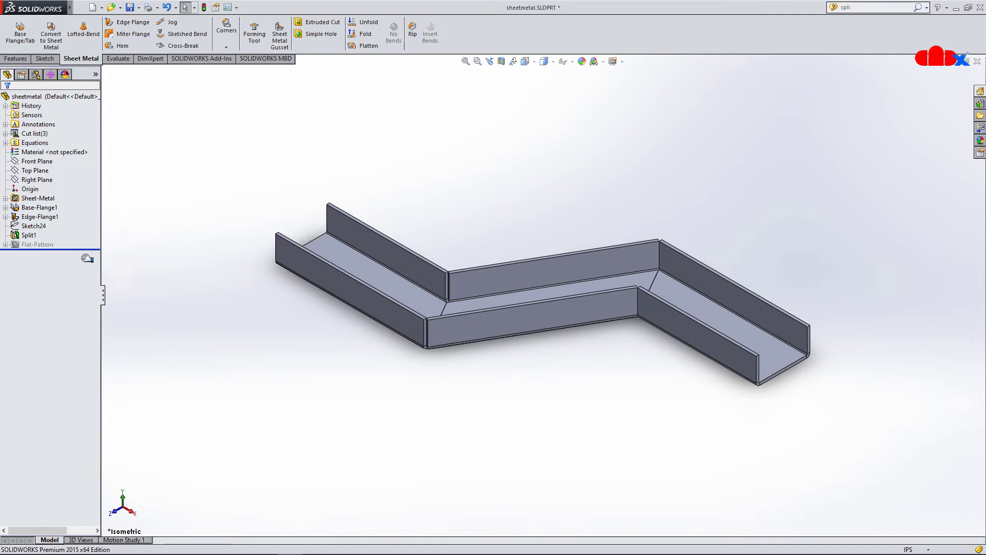
click(5, 244)
click(36, 253)
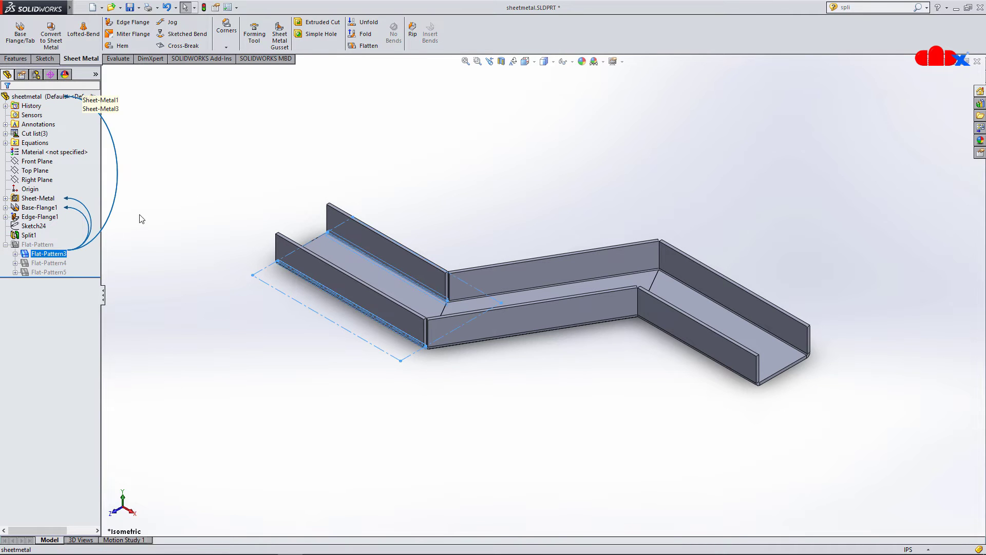
click(358, 47)
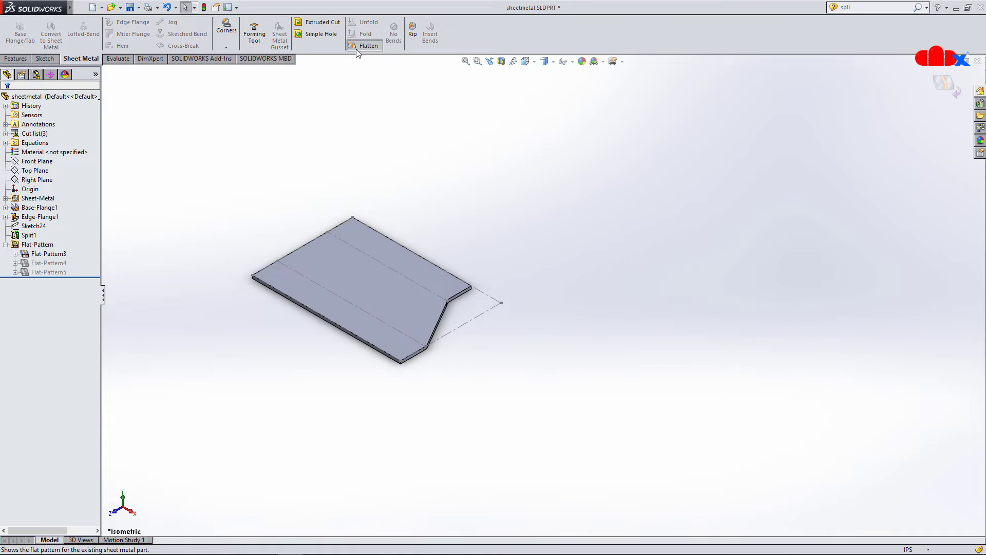
click(358, 49)
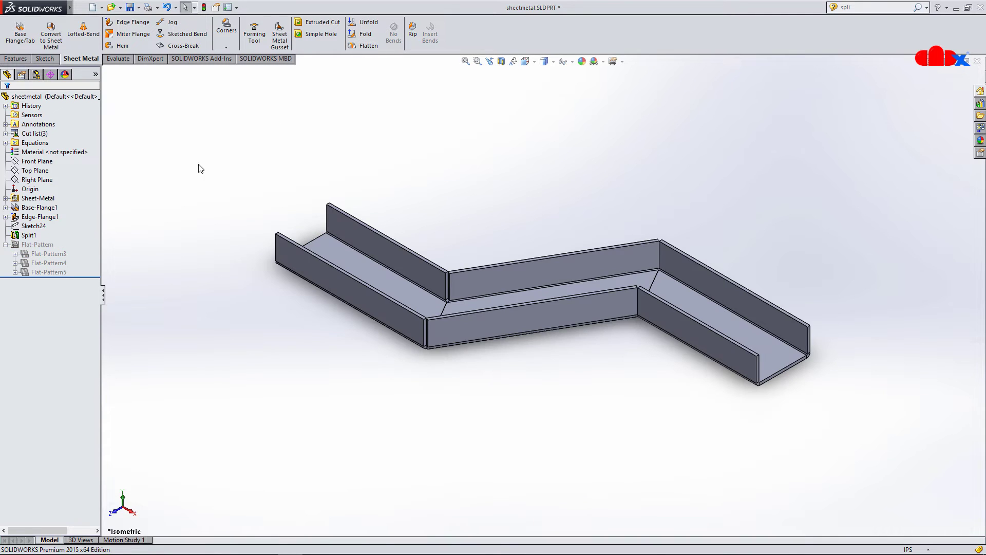
Step: Flatten and refold the bodies of Flat-Pattern4 and Flat-Pattern5 one after the other to check their flat patterns
click(49, 264)
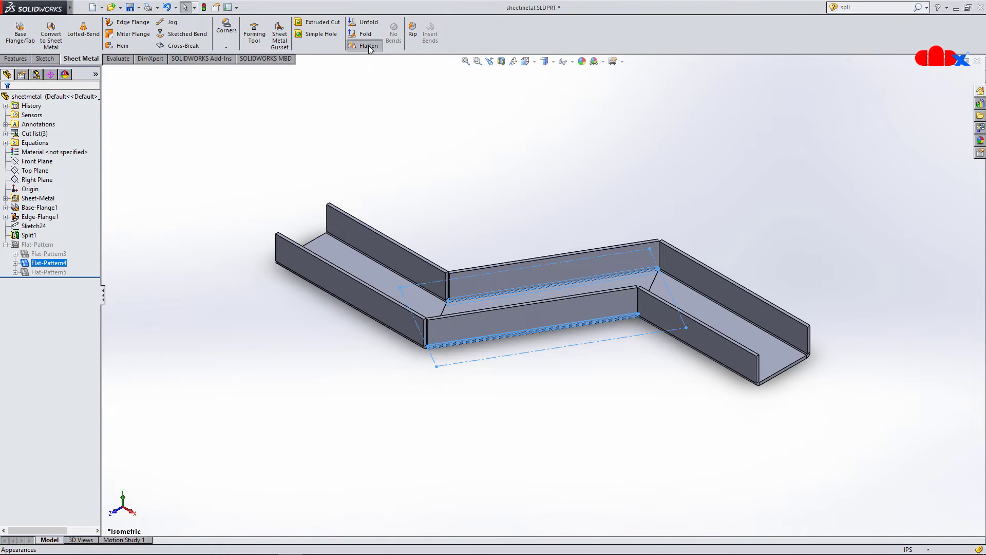
click(369, 47)
click(369, 48)
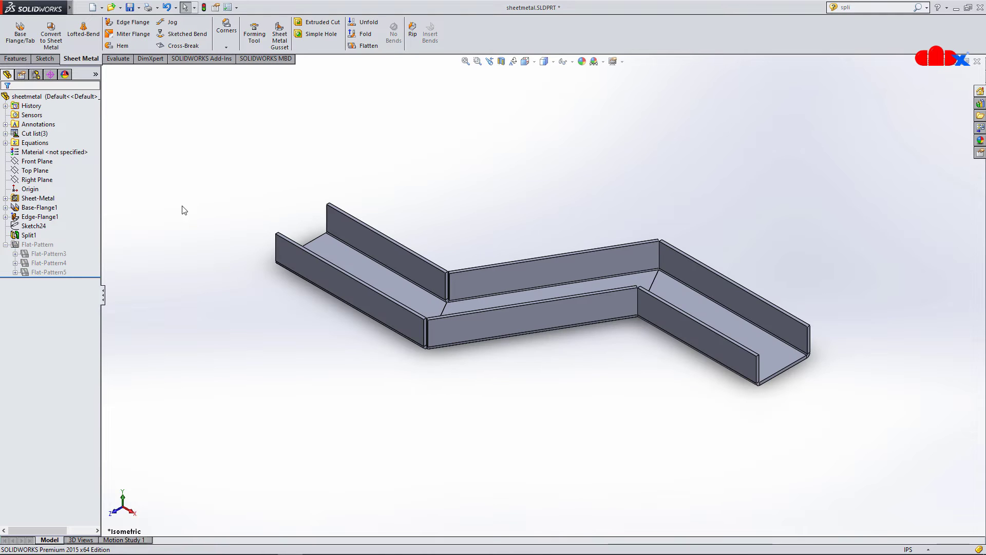
click(57, 272)
click(374, 48)
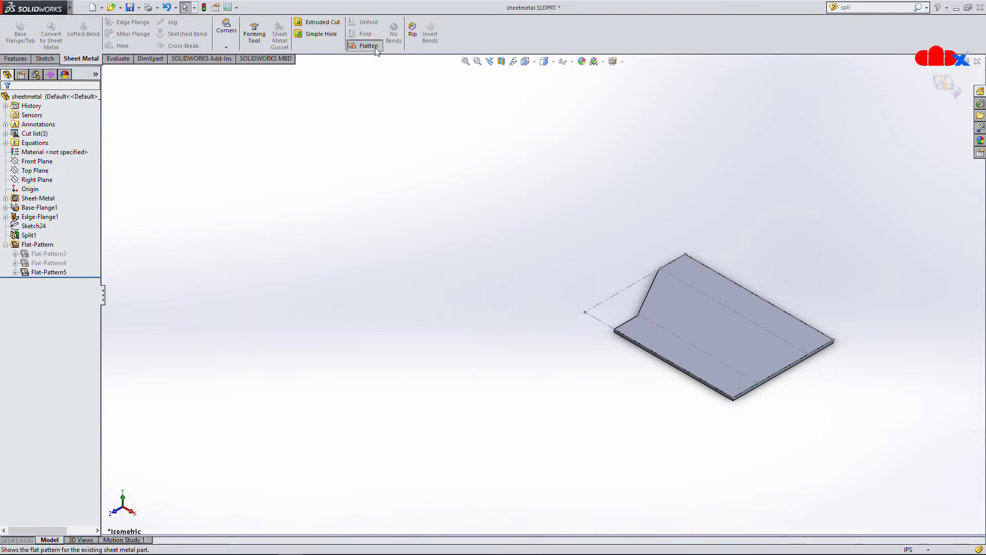
click(375, 48)
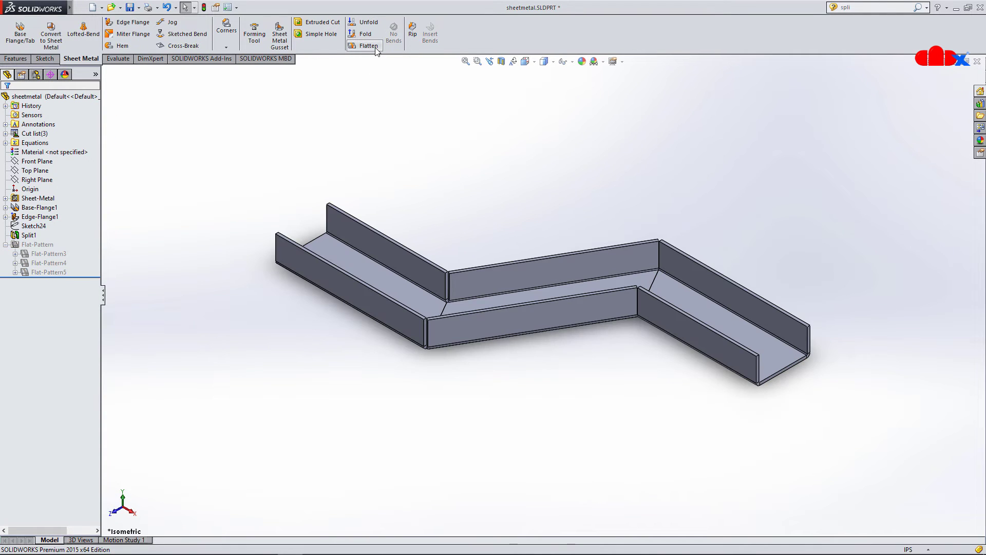
Step: Create a new drawing document
click(94, 8)
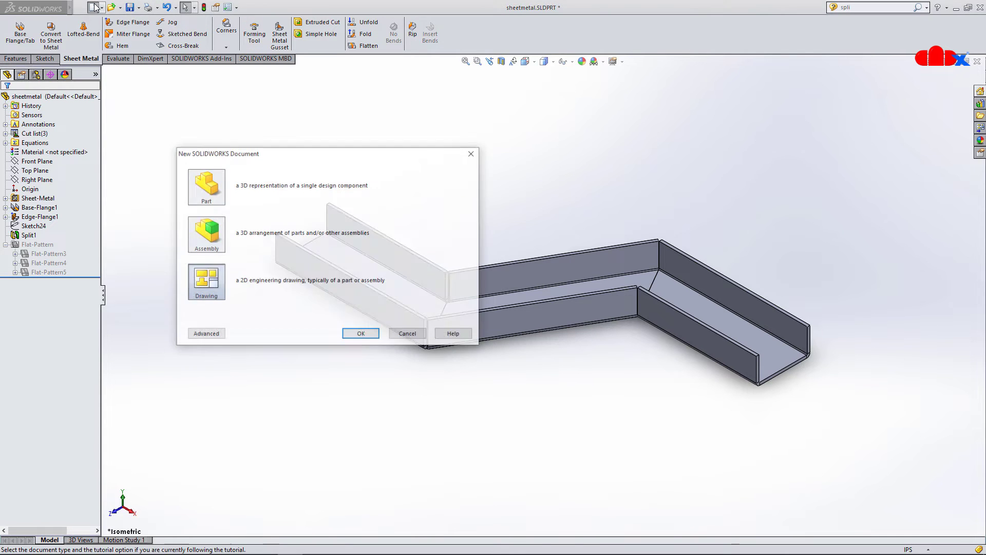
click(351, 334)
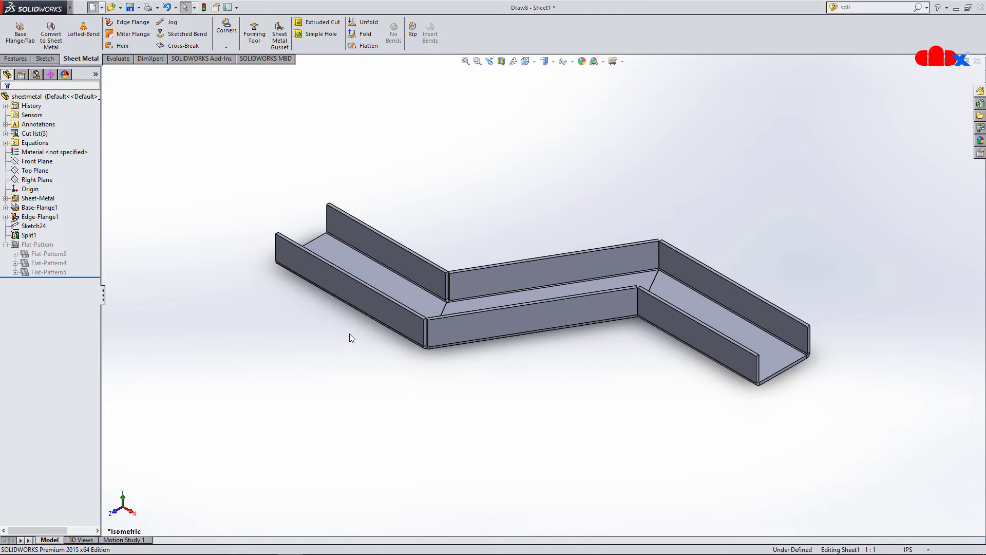
click(517, 346)
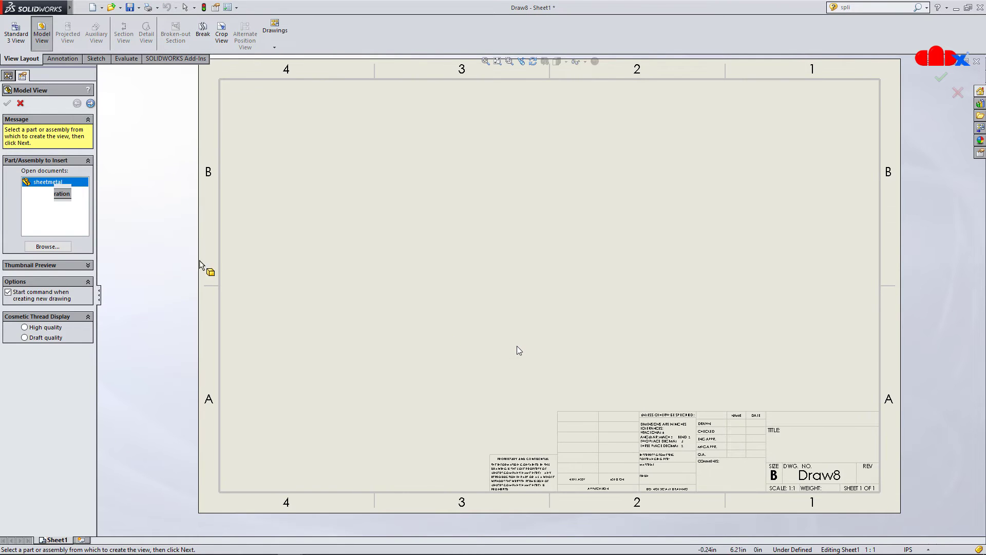
Step: Place a front view of the whole sheetmetal part in the sheet's upper half, with projected top, side and isometric views
double_click(55, 185)
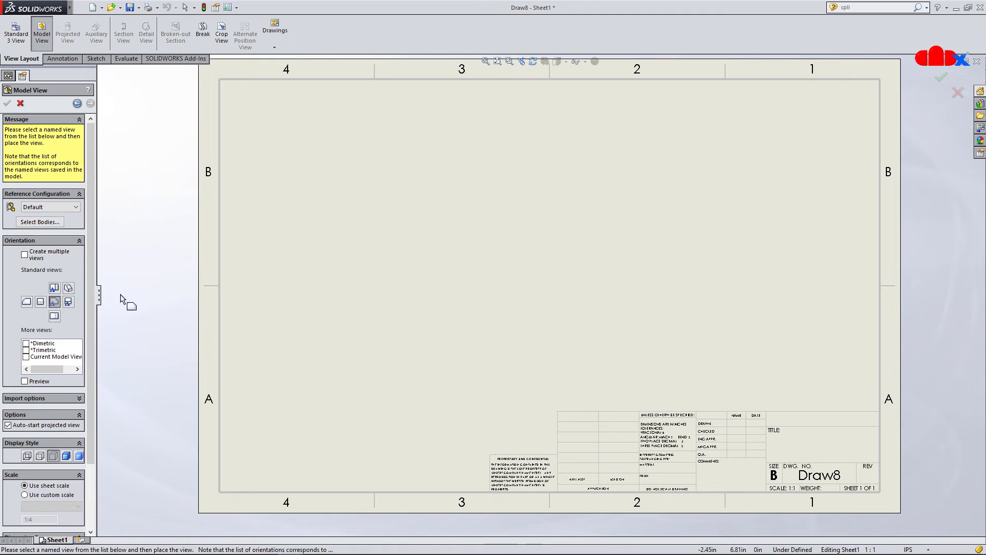
click(383, 230)
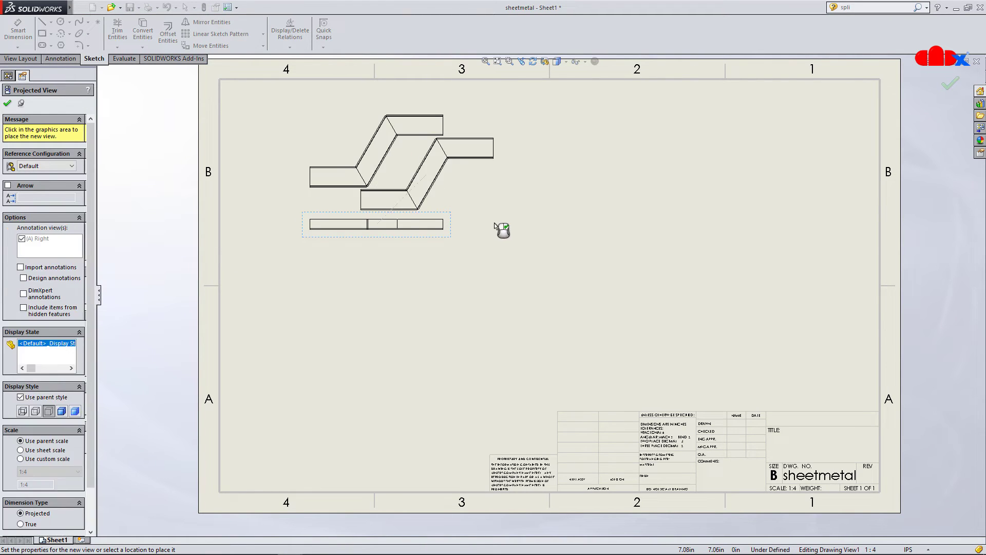
click(549, 155)
drag(553, 182, 586, 211)
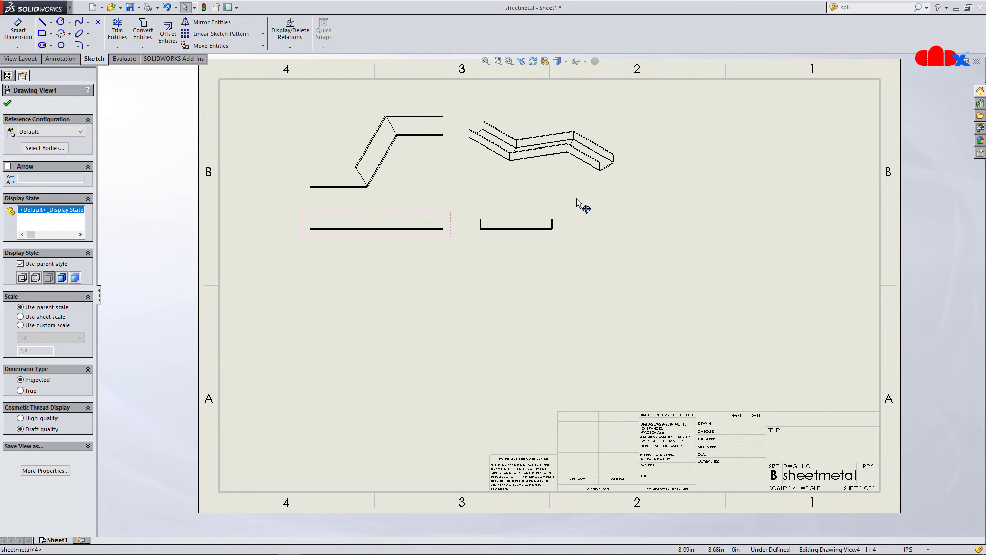
click(603, 299)
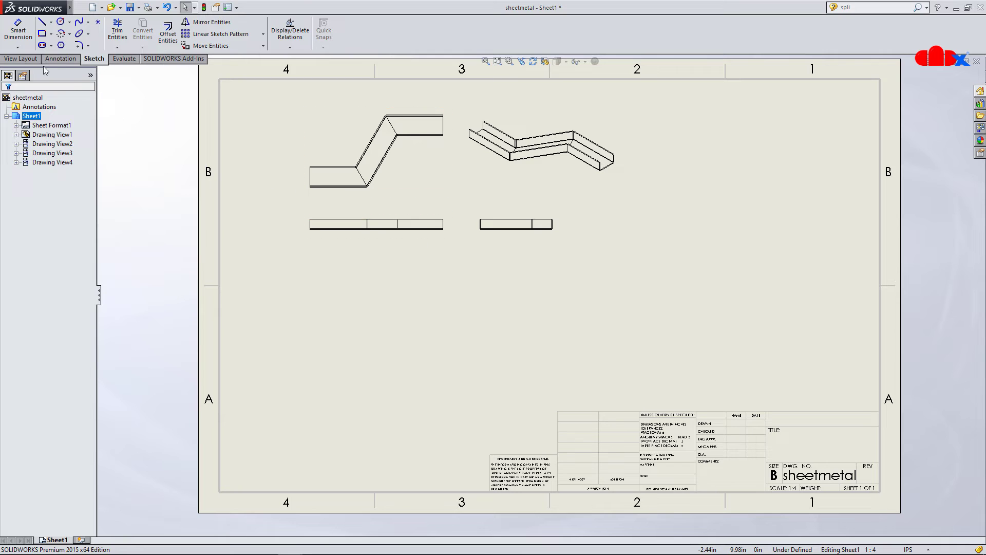
Step: Start another model view of the sheetmetal part, limited to the Split1[1] end body
click(20, 58)
click(50, 44)
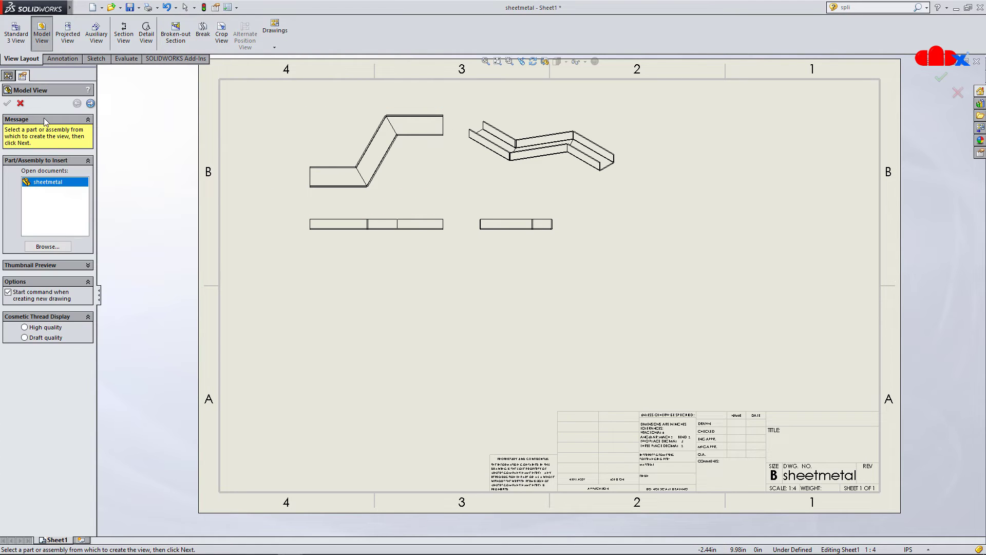
double_click(45, 182)
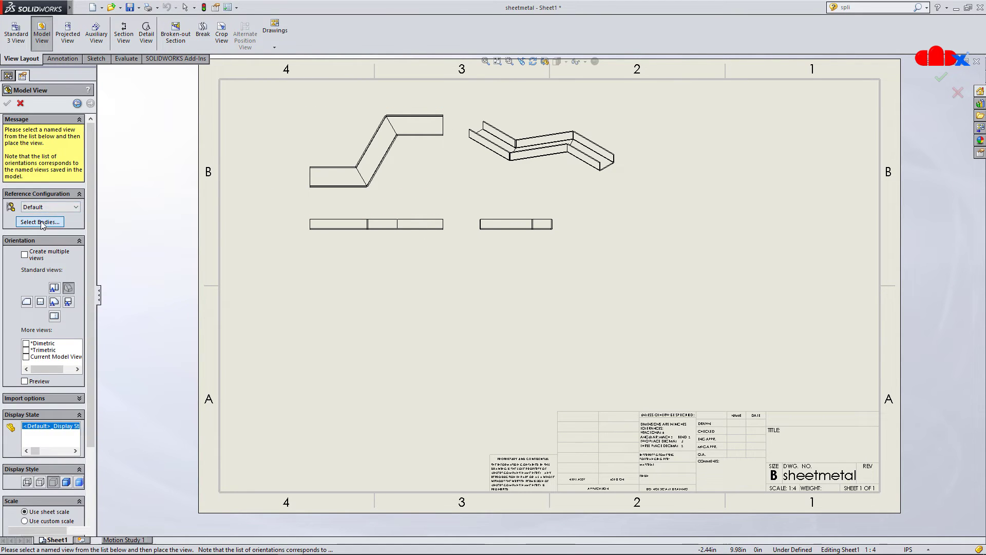
click(41, 221)
click(299, 268)
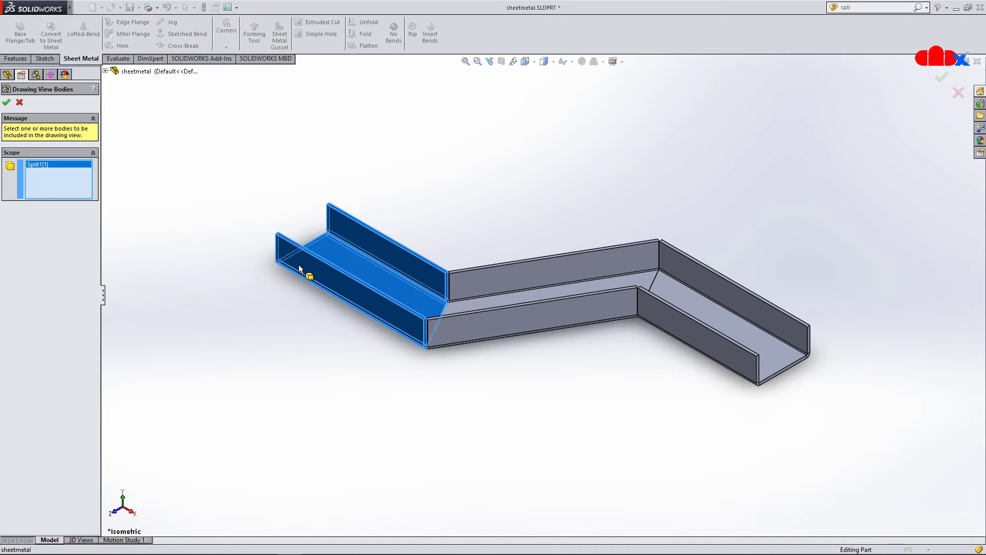
click(7, 102)
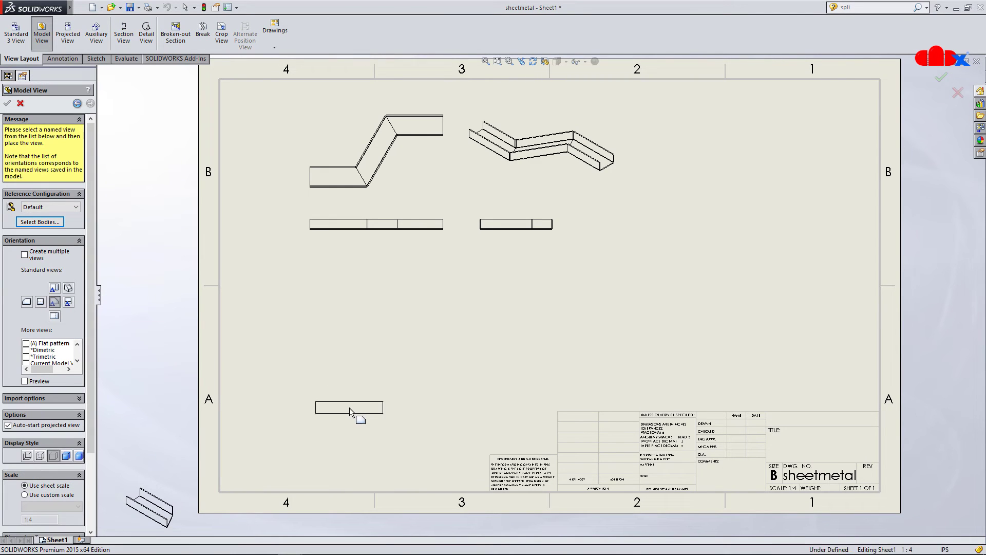
Step: Place the end body's front view in the sheet's lower half with projected top, side and isometric views, and move the isometric view down
click(349, 407)
click(354, 348)
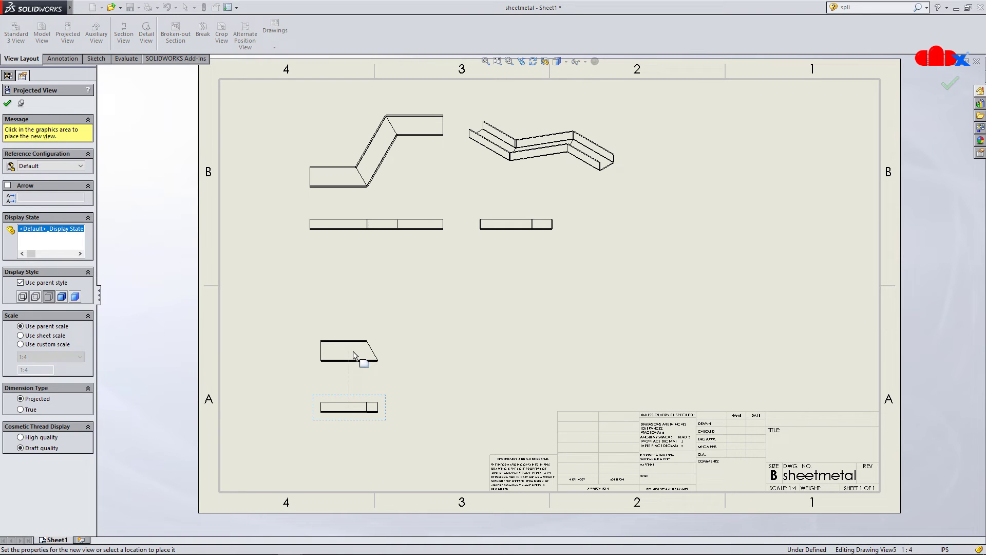
click(430, 402)
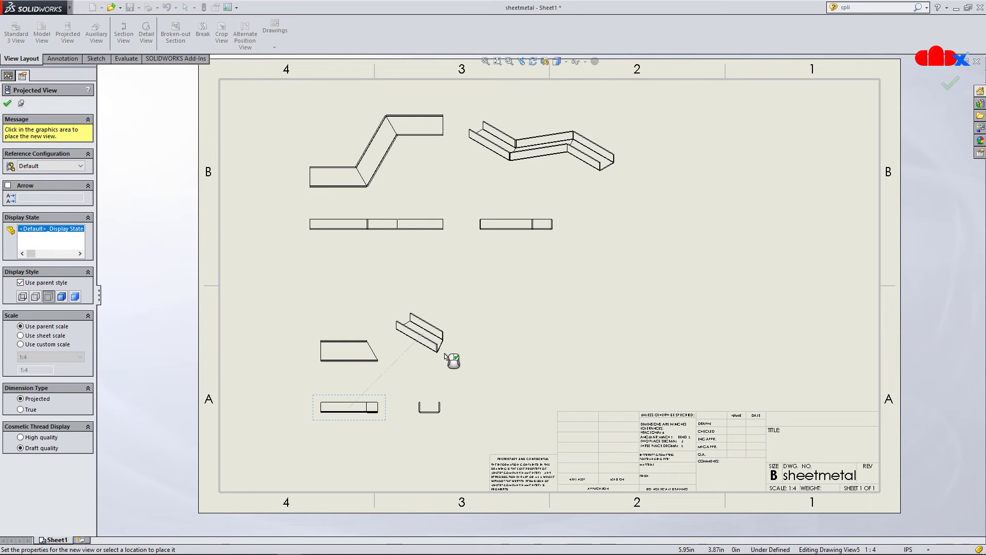
click(445, 353)
key(Escape)
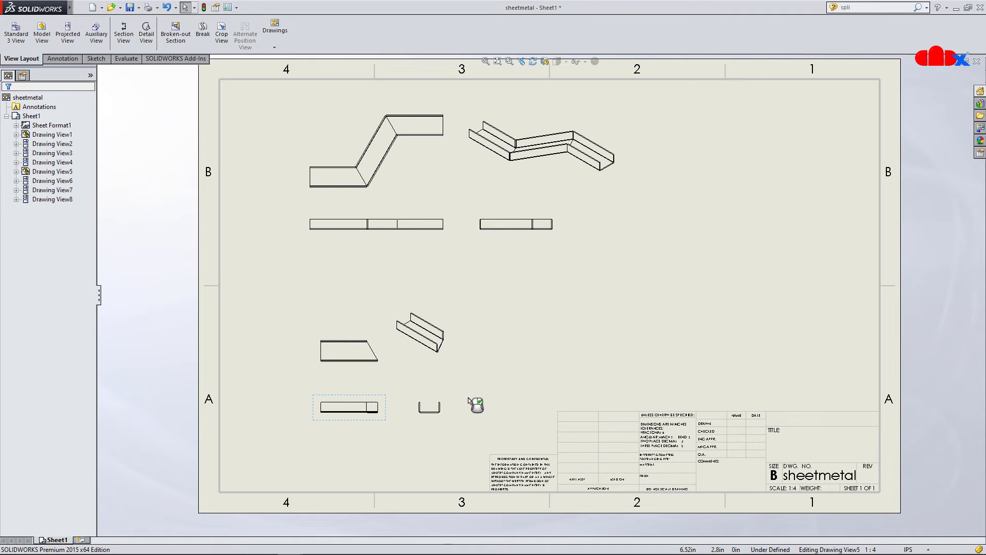
drag(443, 365, 445, 385)
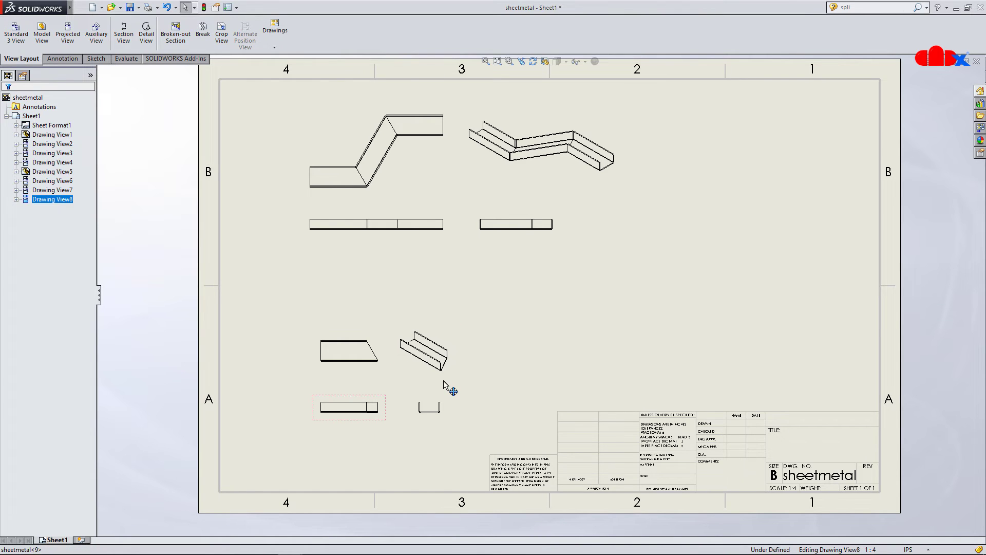
click(415, 365)
Step: Add a flat pattern view of only the Split1[1] end body beside that body's isometric view
click(41, 33)
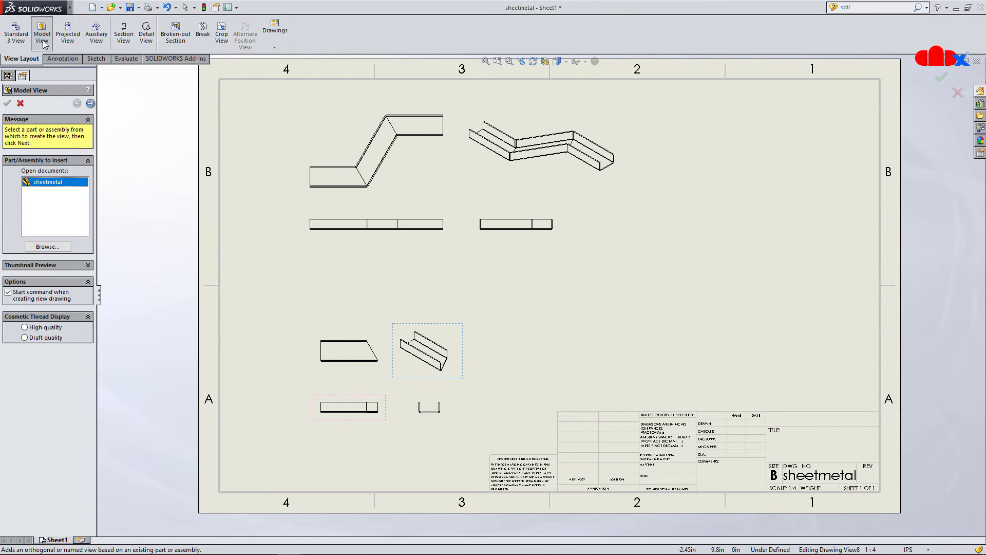
double_click(40, 183)
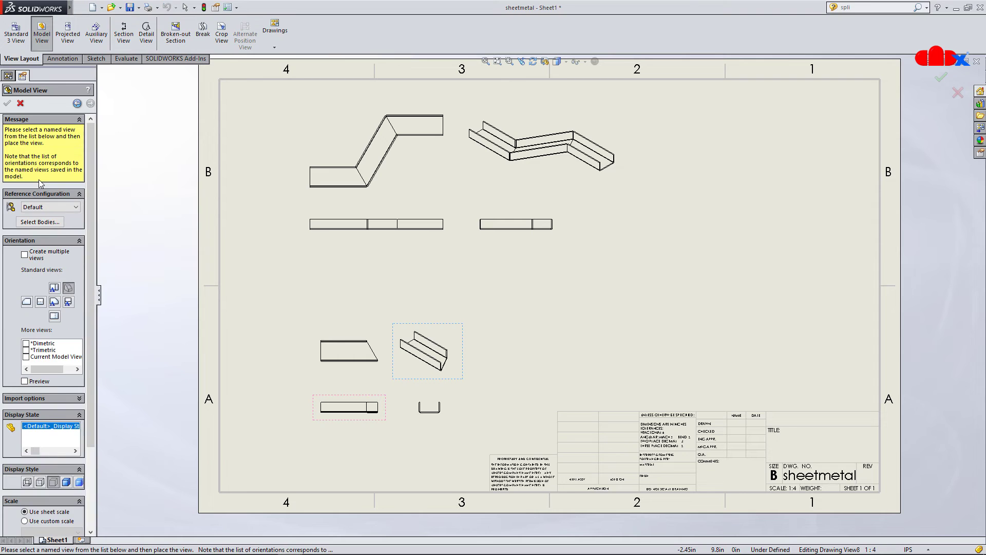
click(39, 220)
click(289, 244)
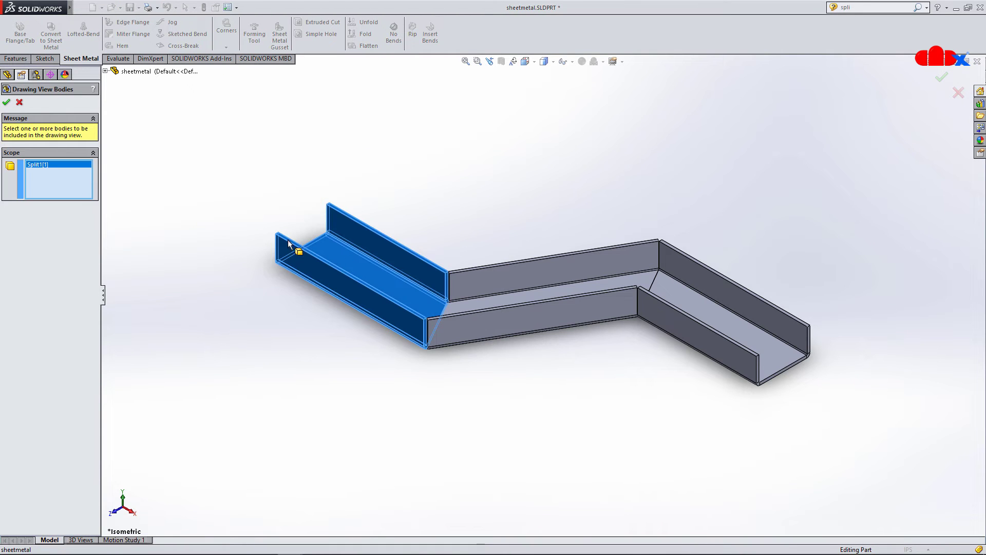
click(6, 102)
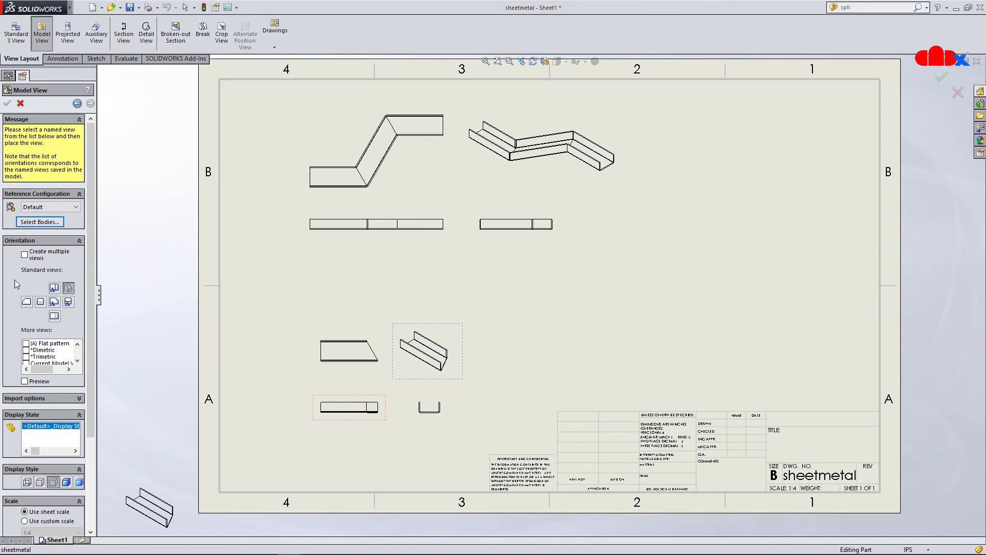
click(26, 345)
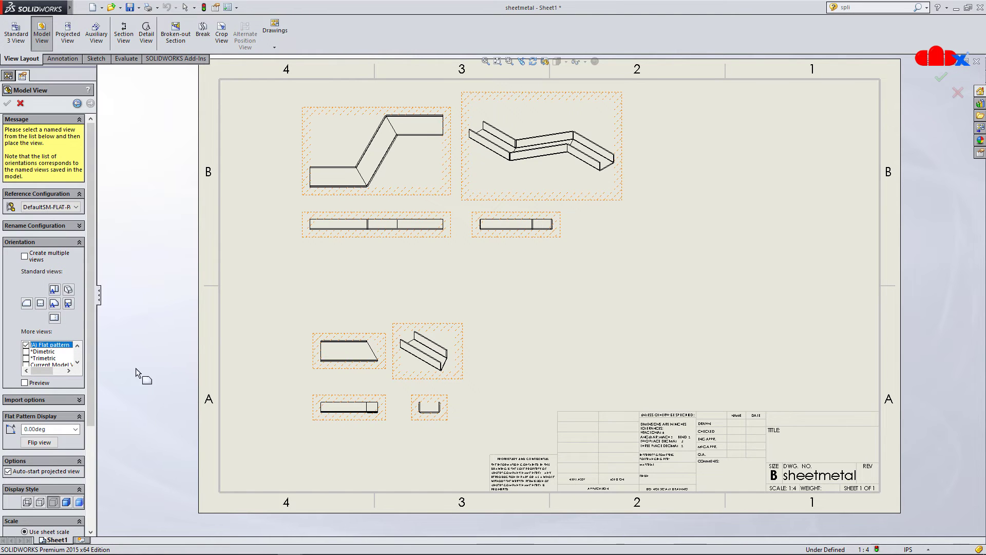
click(523, 359)
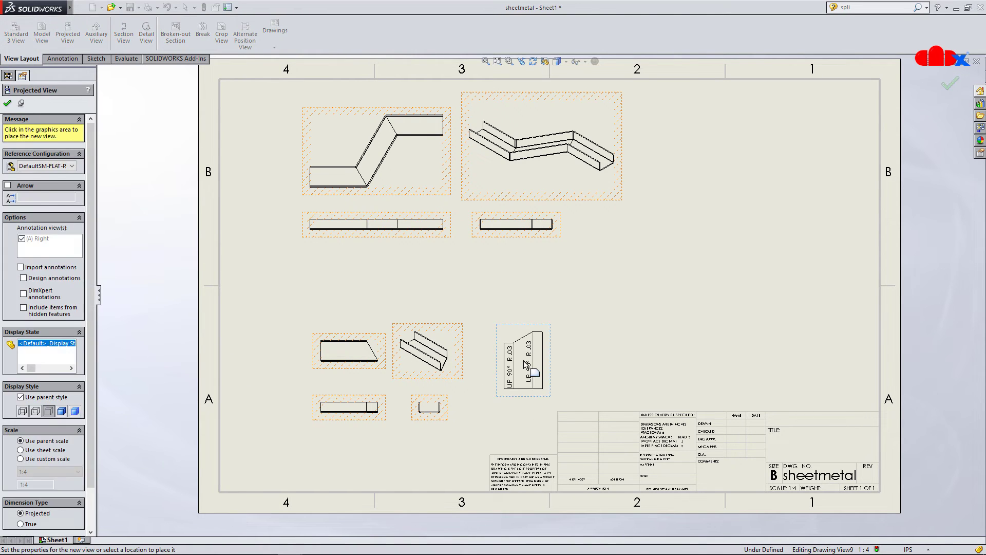
key(Escape)
Step: Rotate the end body's flat pattern view to 270 degrees and turn off its bend notes
click(529, 397)
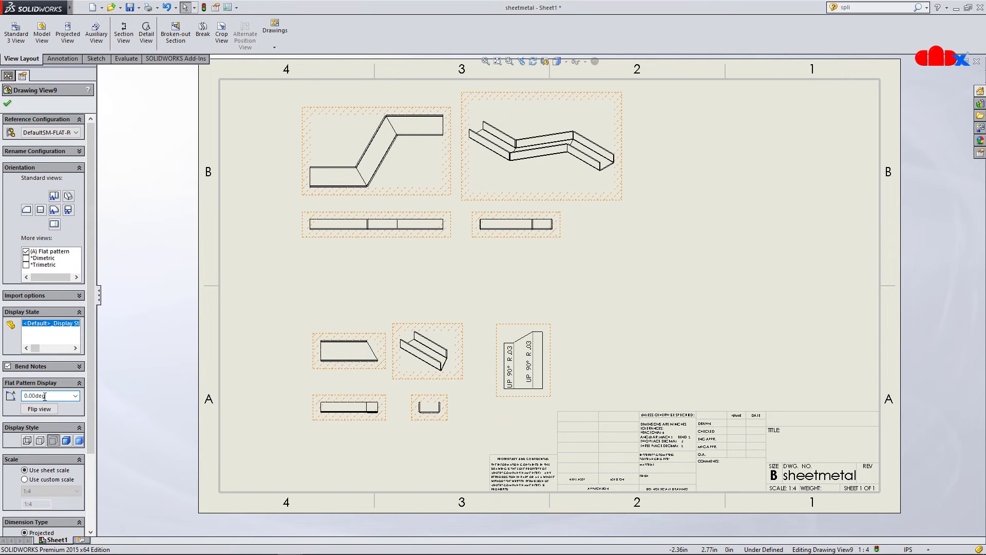
text(270)
key(Return)
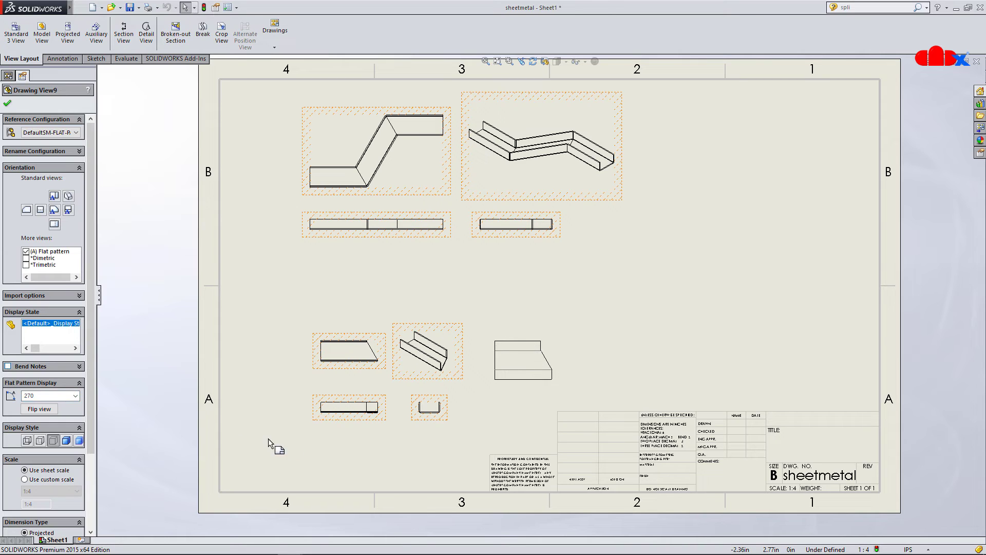
click(334, 453)
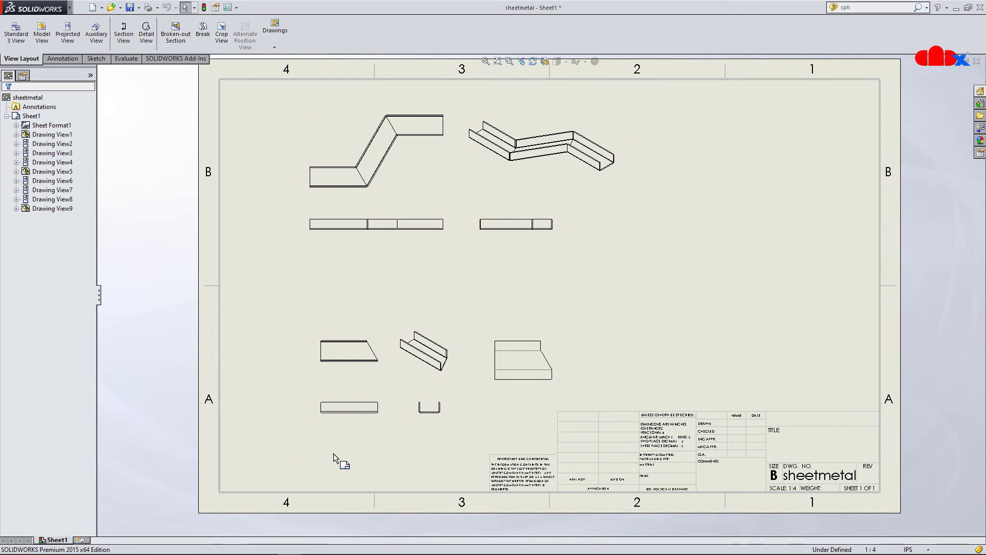
Step: Place an isometric model view limited to the Split1[2] middle body above the title block
click(43, 41)
double_click(47, 184)
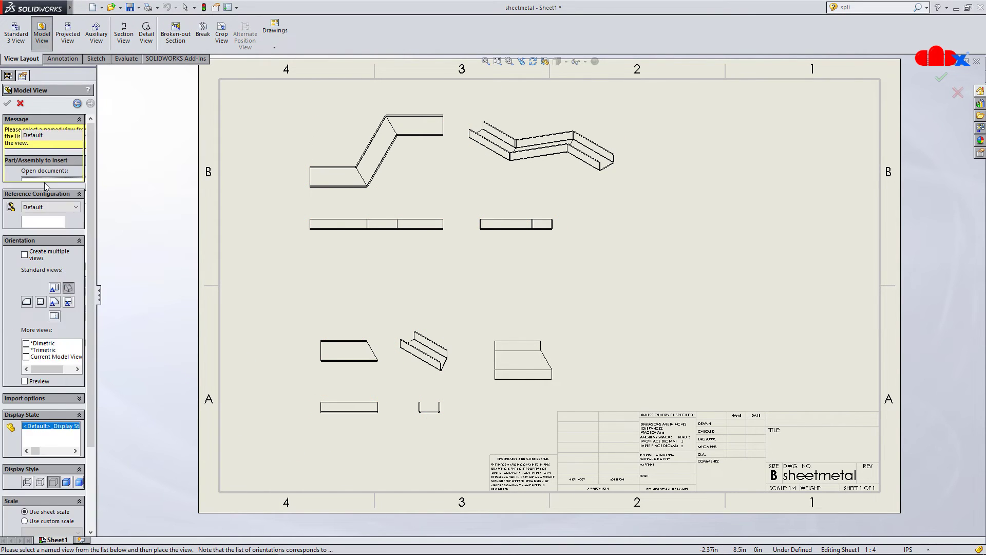
click(45, 222)
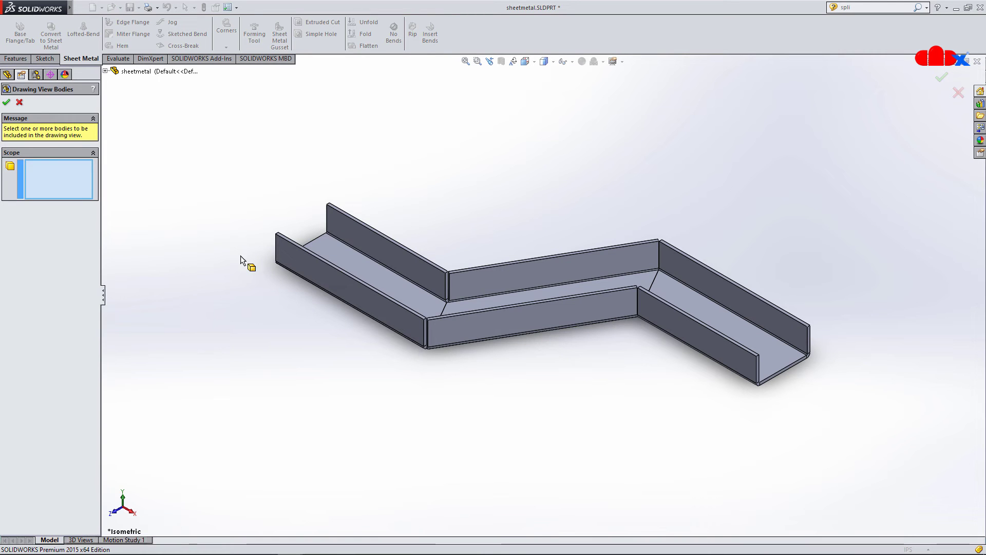
click(509, 296)
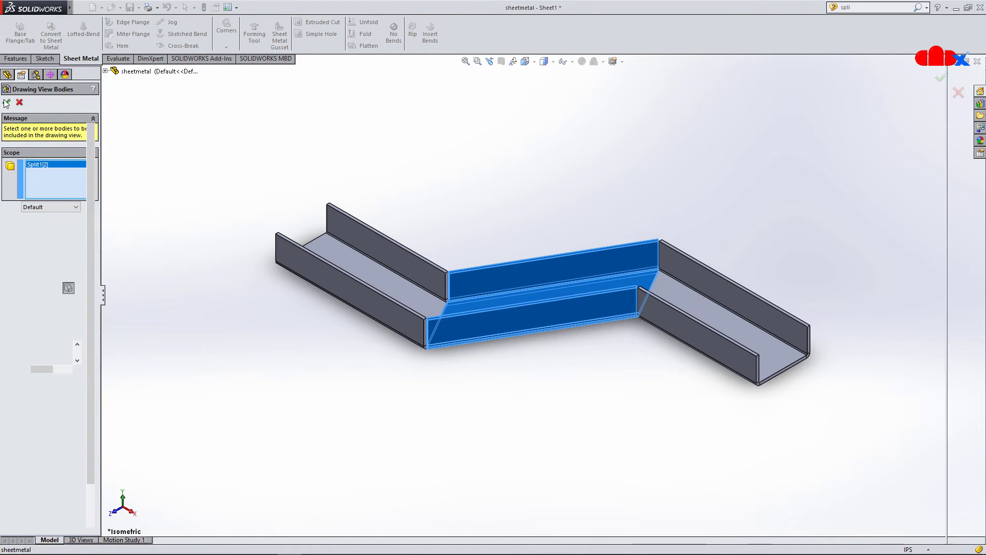
click(6, 101)
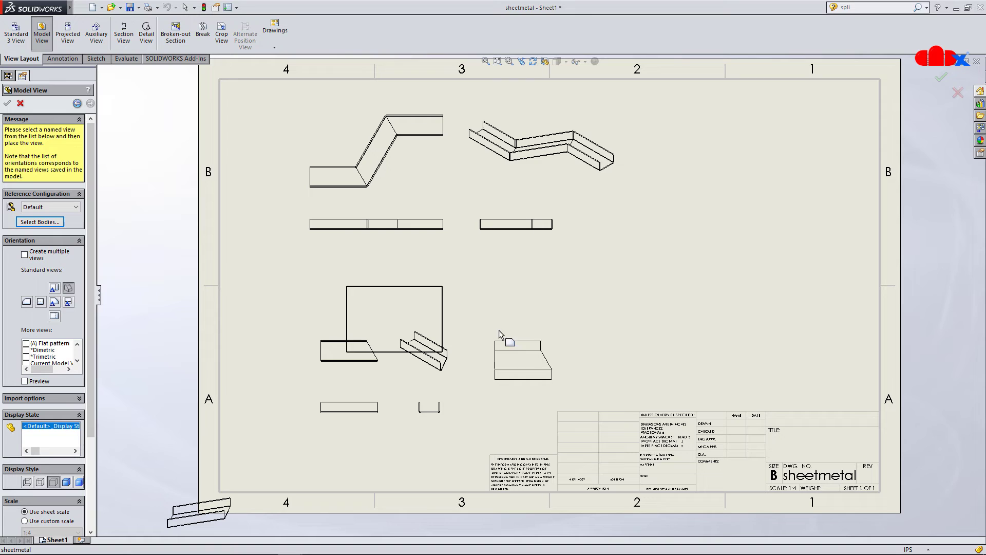
click(707, 343)
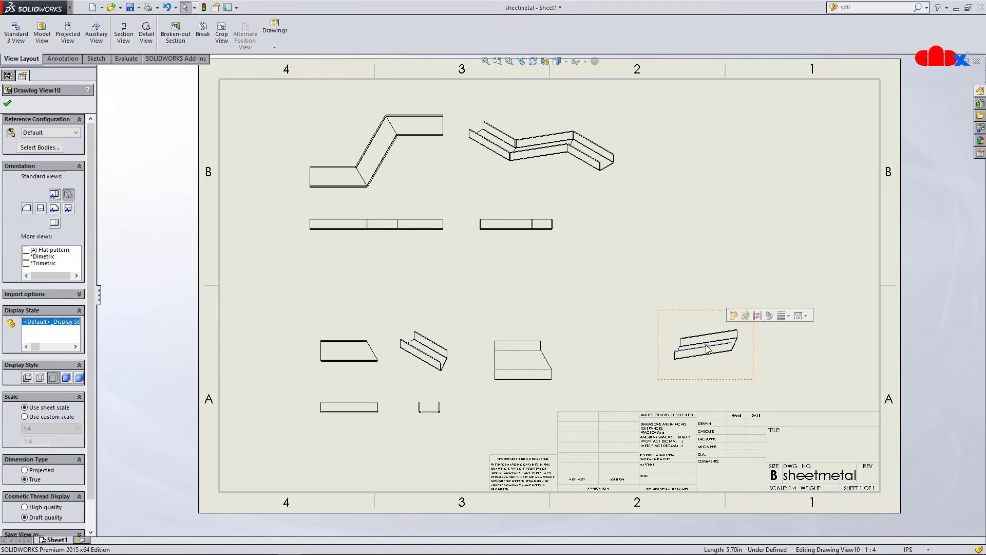
Step: Set up a relative view of only the Split1[2] middle body, with its near flange face as Front and its floor face as Top
click(283, 49)
click(288, 107)
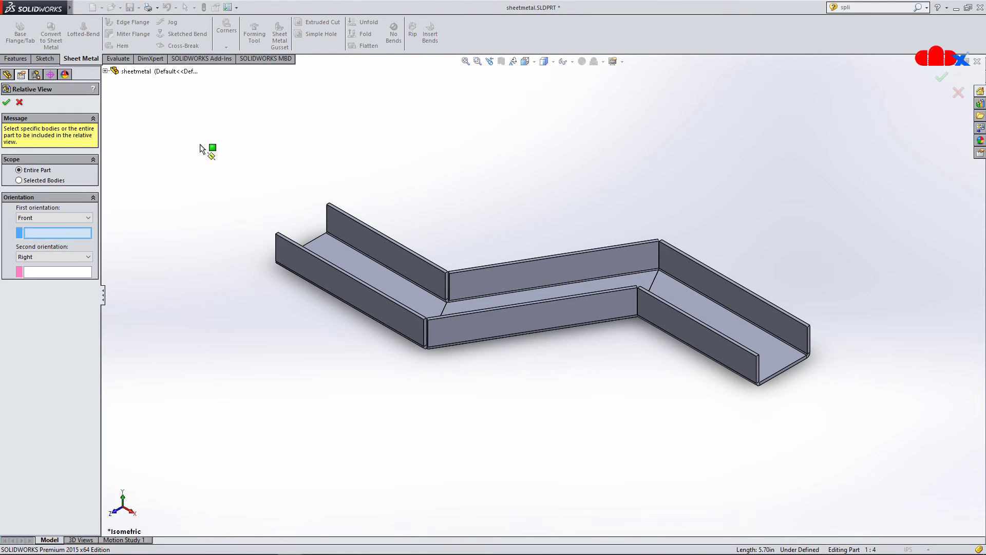
click(51, 180)
click(488, 310)
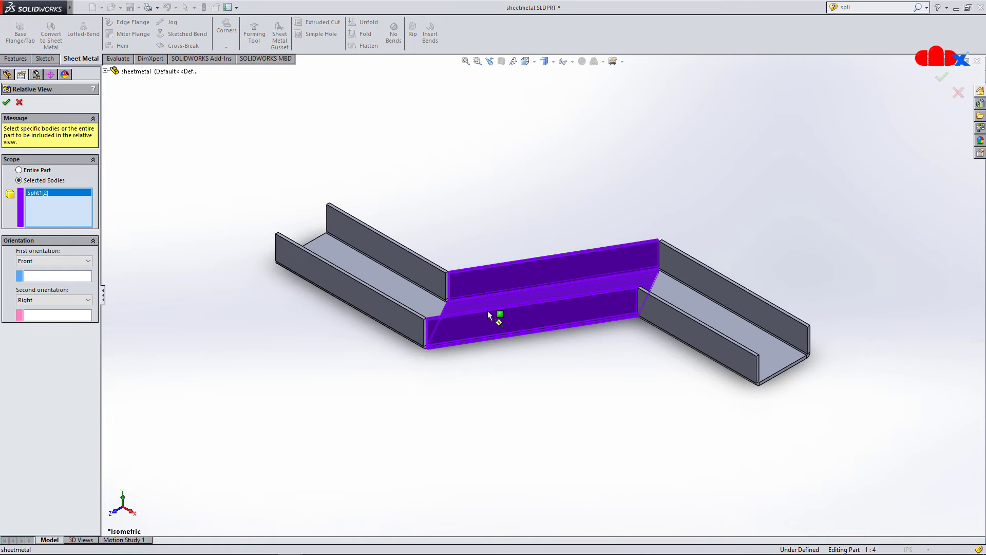
click(72, 276)
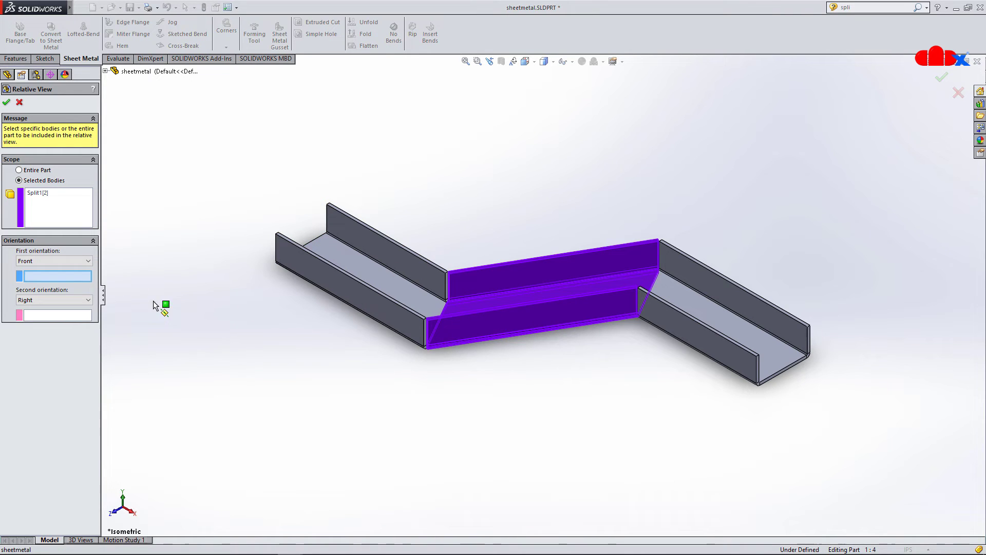
click(457, 331)
click(71, 300)
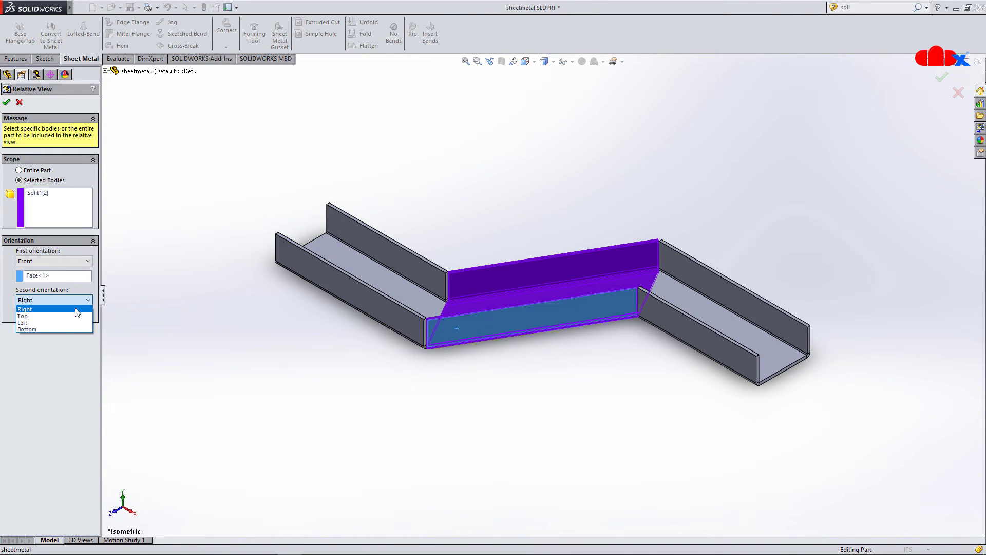
click(72, 315)
click(468, 299)
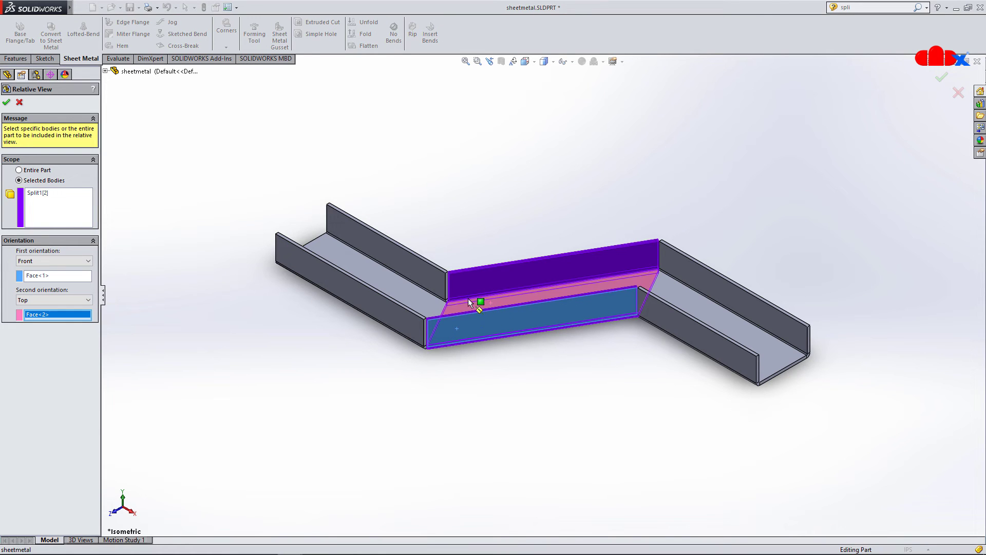
Step: Place the middle body's relative view between the end body's flat pattern and the isometric view, and delete that isometric view
click(7, 103)
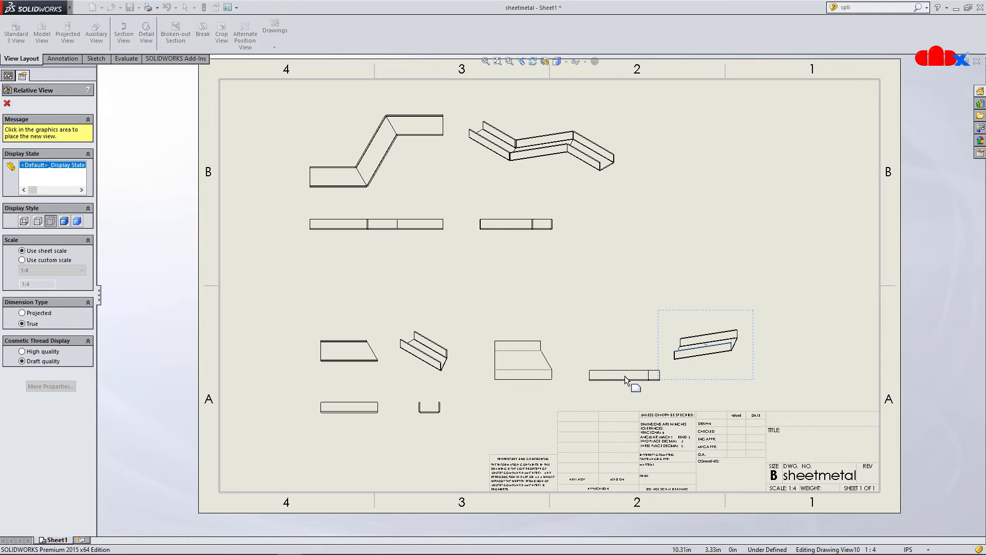
click(632, 381)
key(Delete)
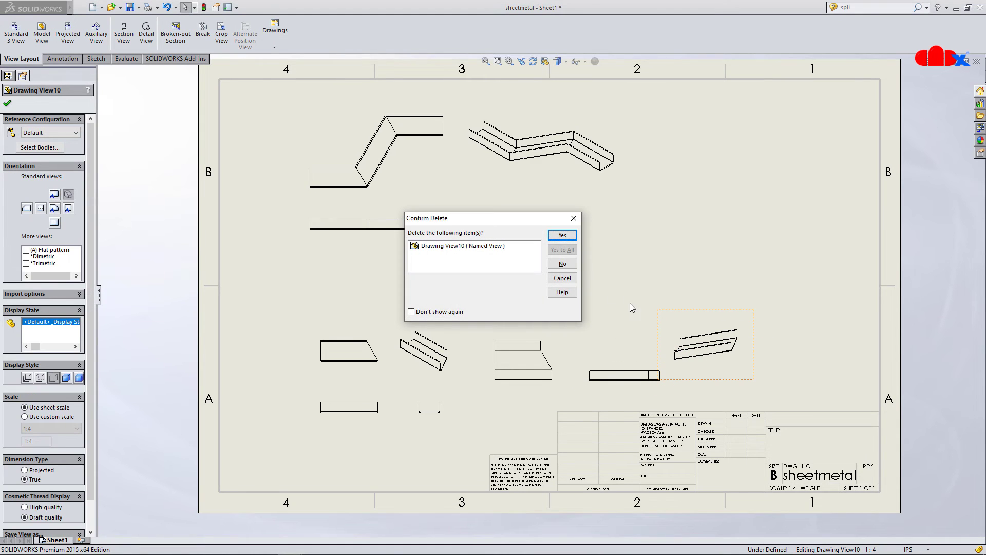
click(564, 235)
Step: Project top, side and isometric views from the middle body's relative view, and move the isometric view down toward the side view
click(641, 373)
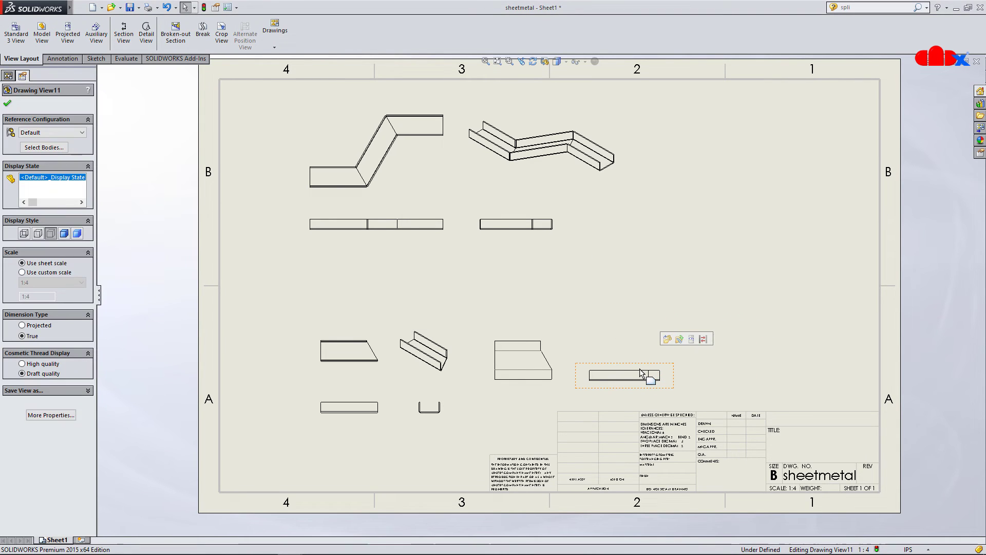
click(678, 336)
click(623, 332)
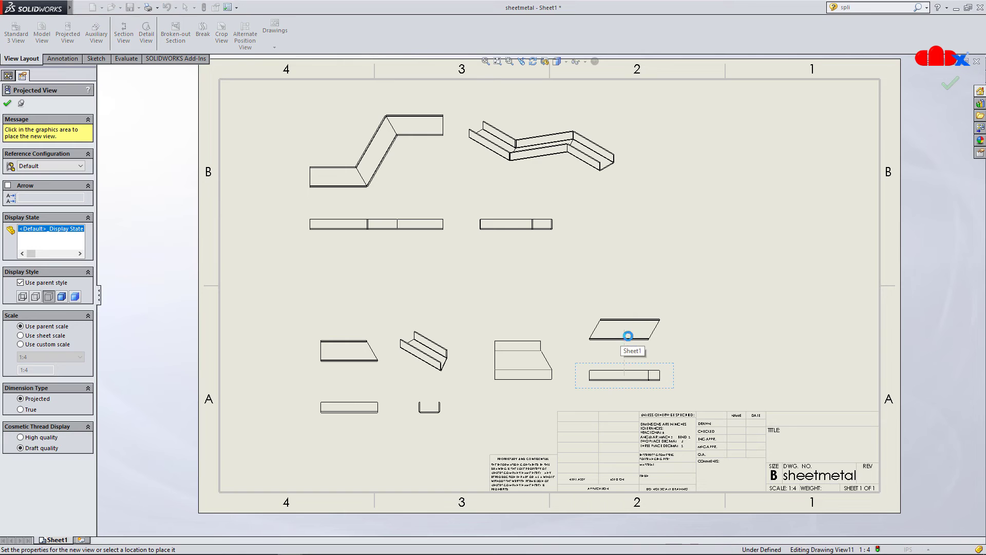
click(714, 377)
key(Escape)
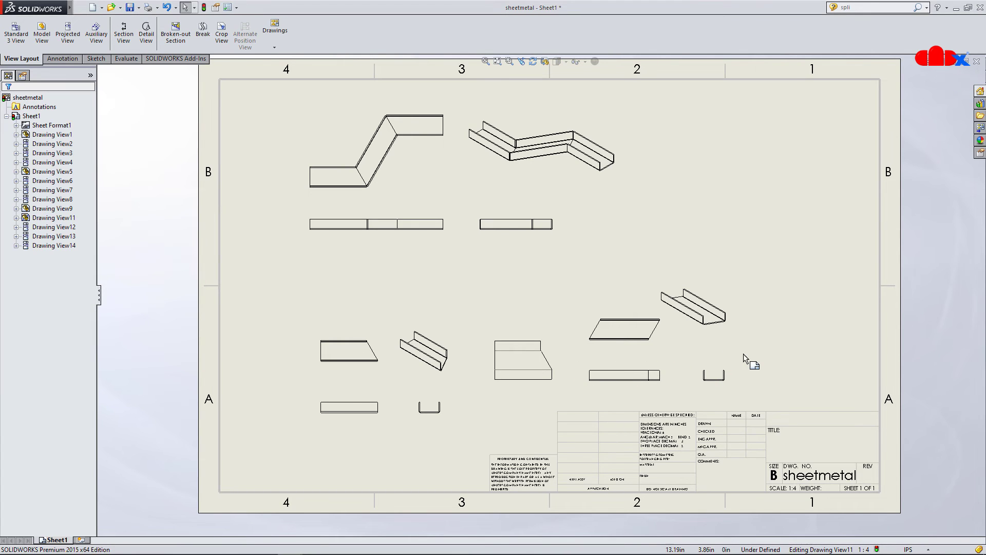
drag(722, 339, 736, 355)
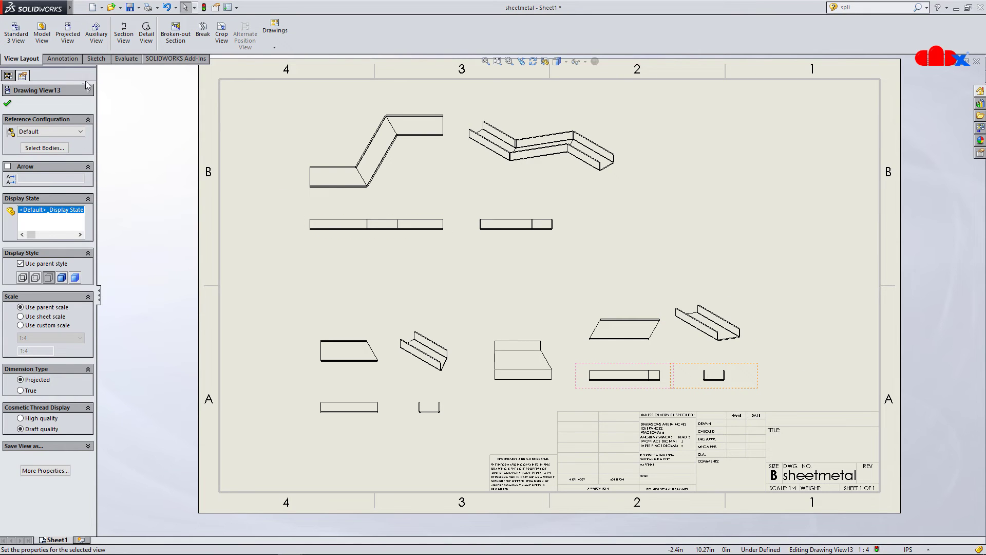
Step: Add a flat pattern view of only the Split1[2] middle body near the sheet's right border
click(42, 34)
double_click(45, 181)
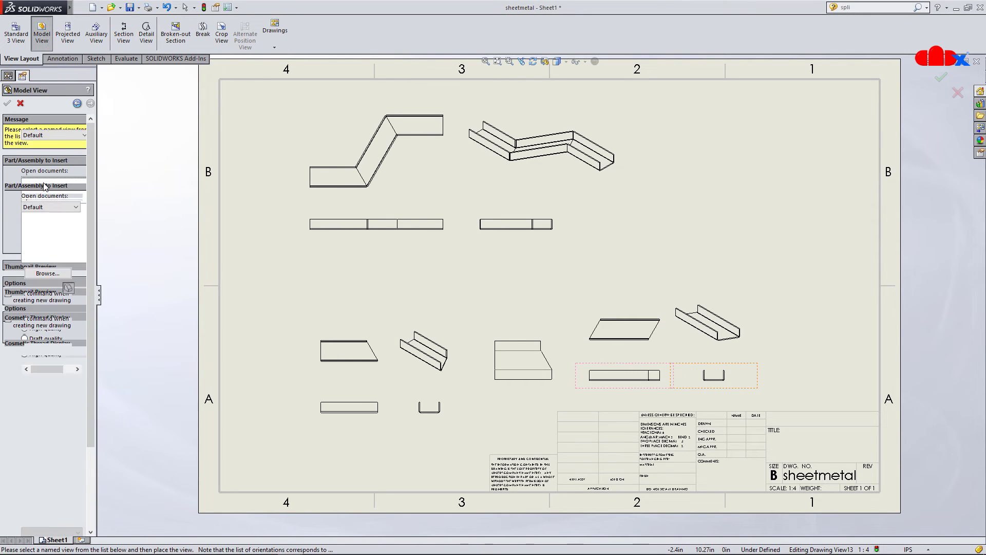
click(43, 222)
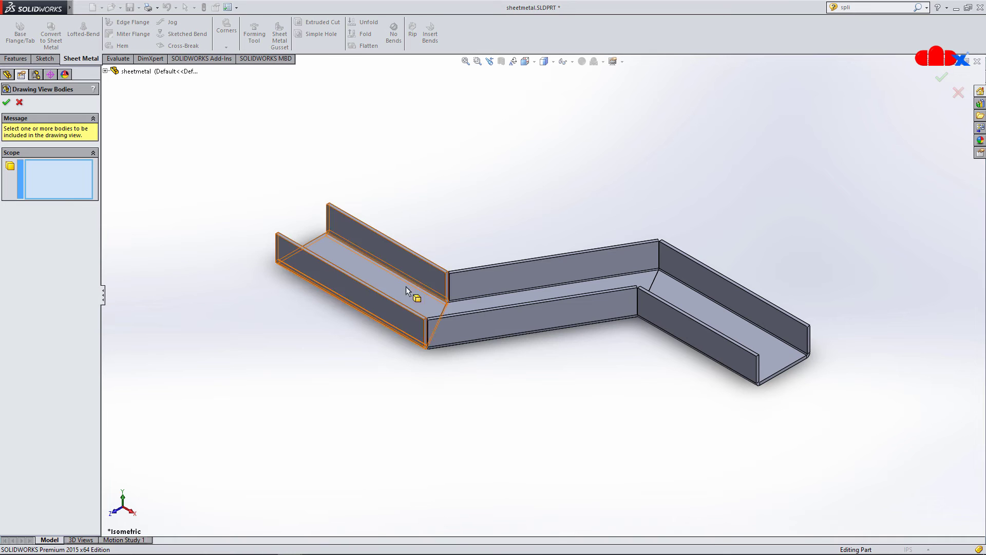
click(511, 299)
click(8, 103)
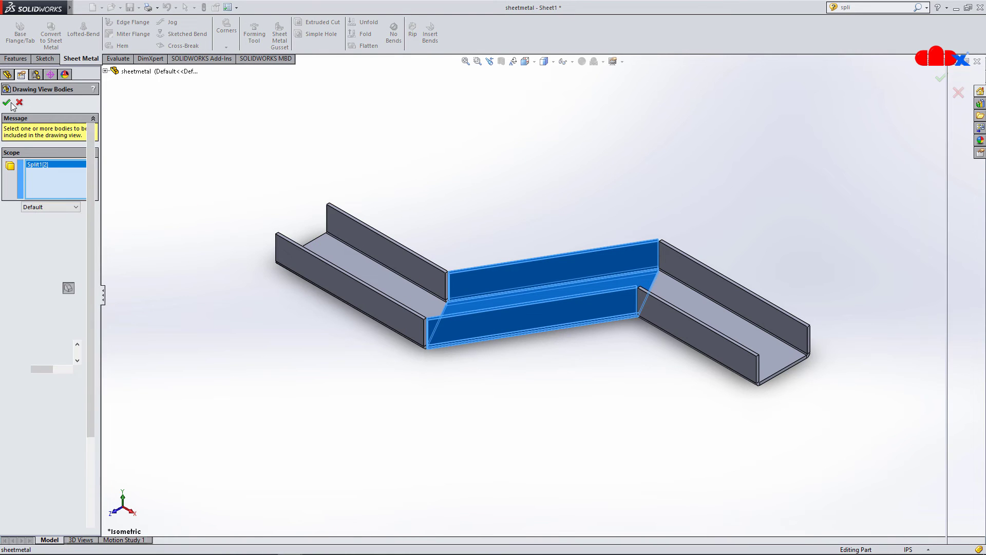
click(26, 343)
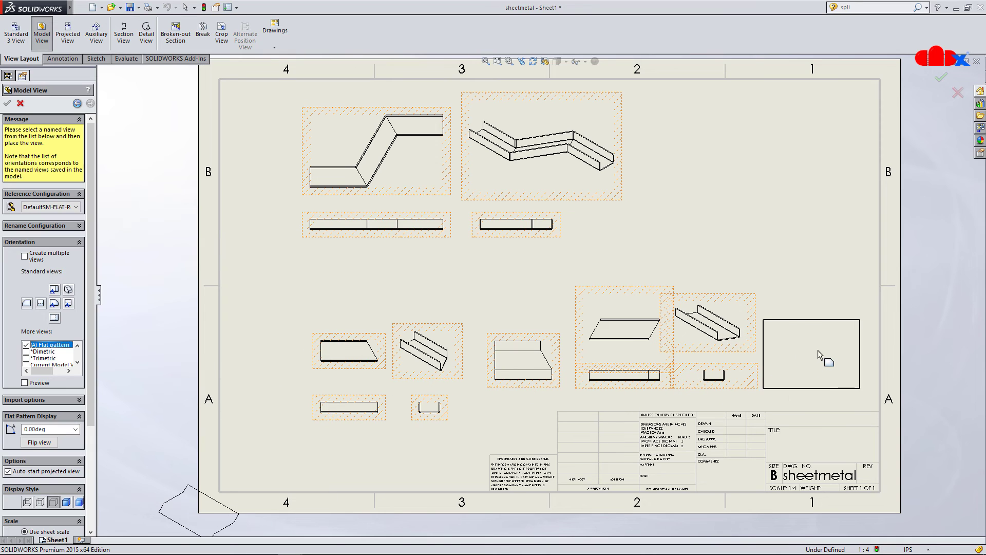
click(820, 347)
key(Escape)
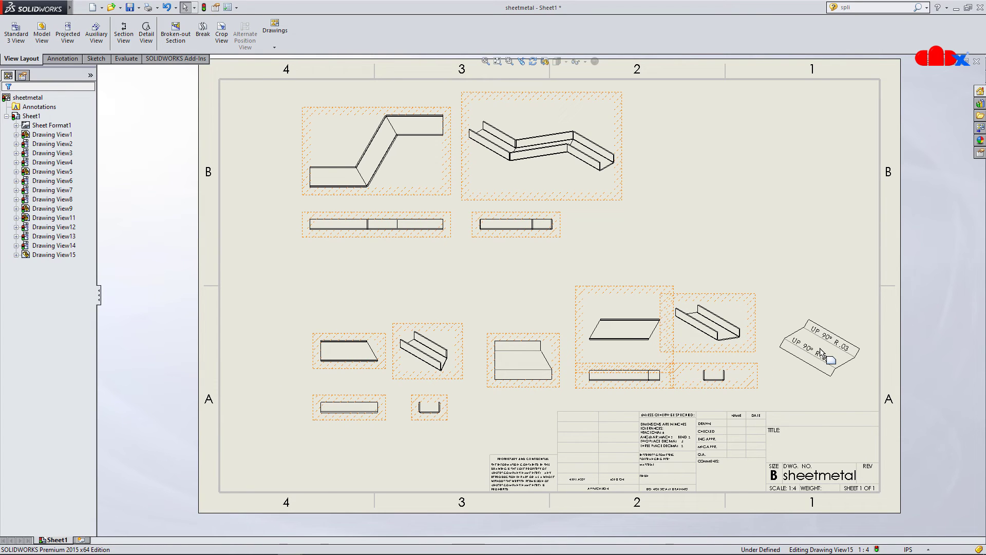
Step: Rotate the middle body's flat pattern view by 30 degrees and turn off its bend notes
click(815, 377)
click(43, 395)
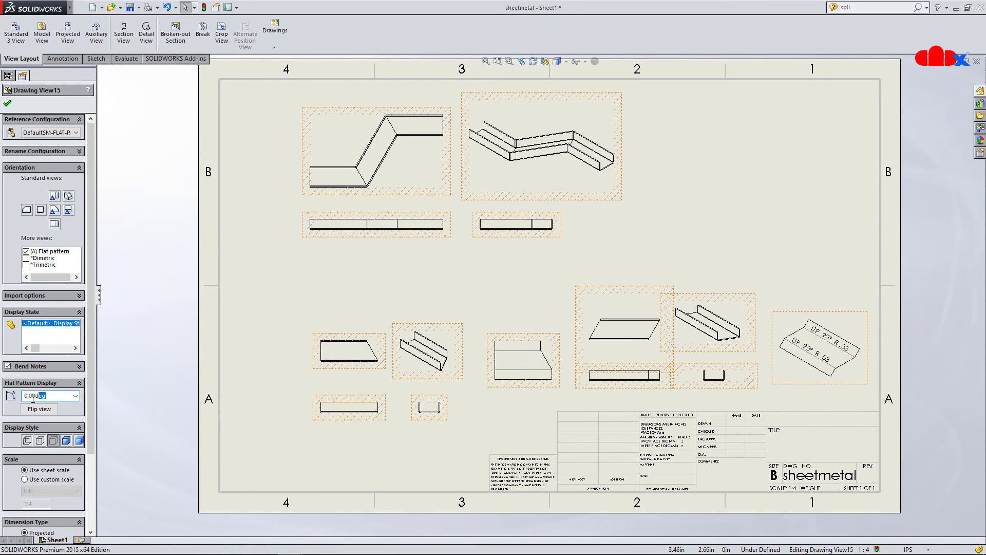
text(30)
key(Return)
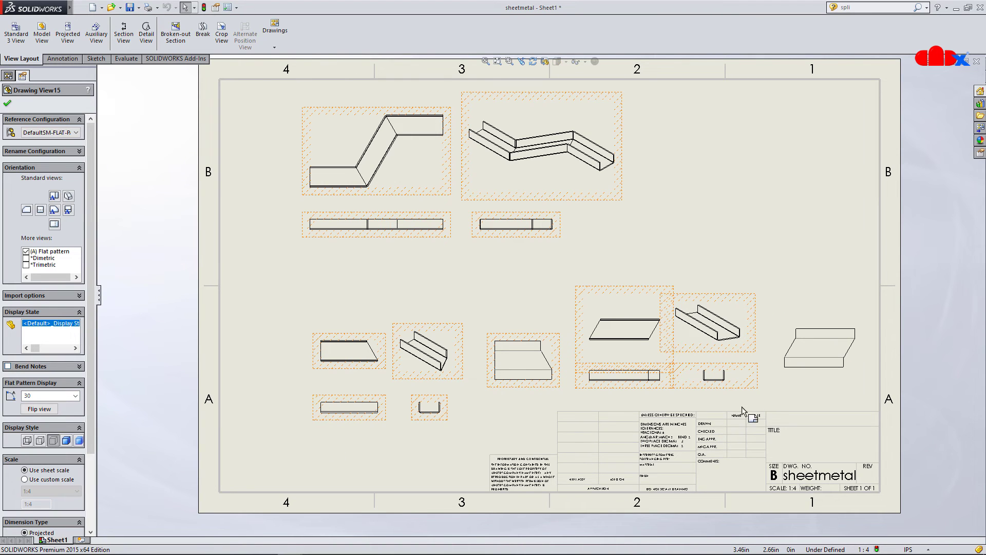
key(Escape)
key(f)
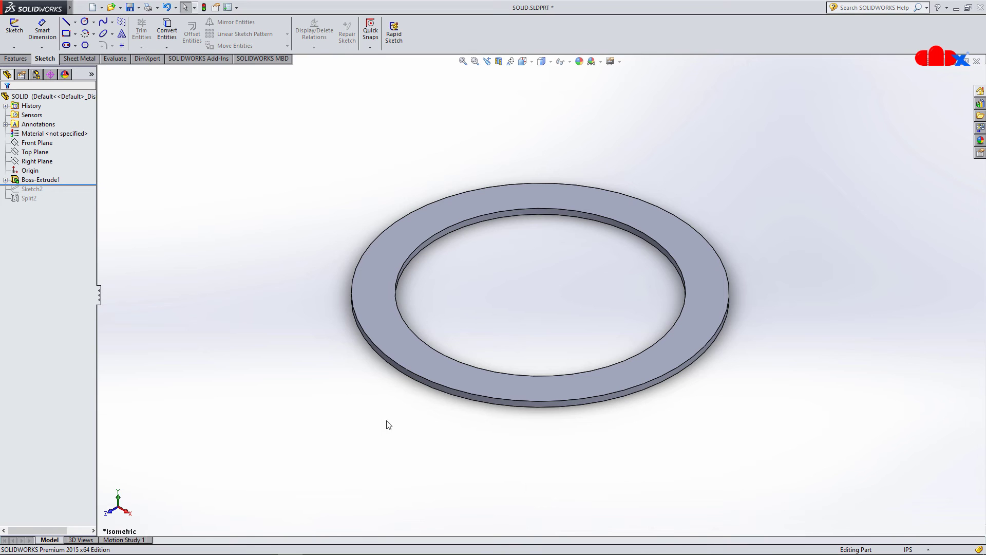
Step: Roll the ring part SOLID forward past Split2 and check its solid bodies
drag(88, 185, 85, 202)
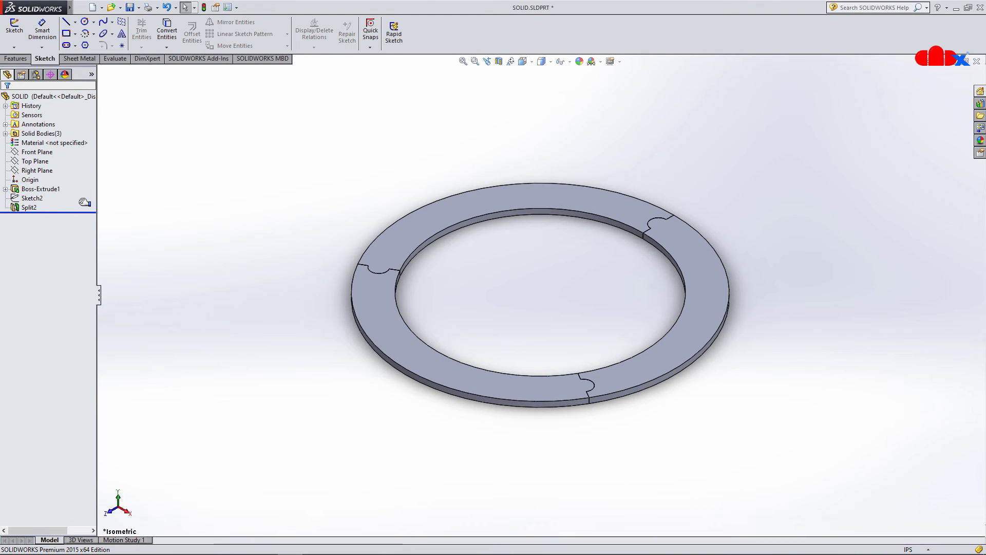
click(62, 135)
key(Escape)
Step: Create a drawing from the ring part on a B (ANSI) Landscape sheet
click(93, 8)
click(354, 331)
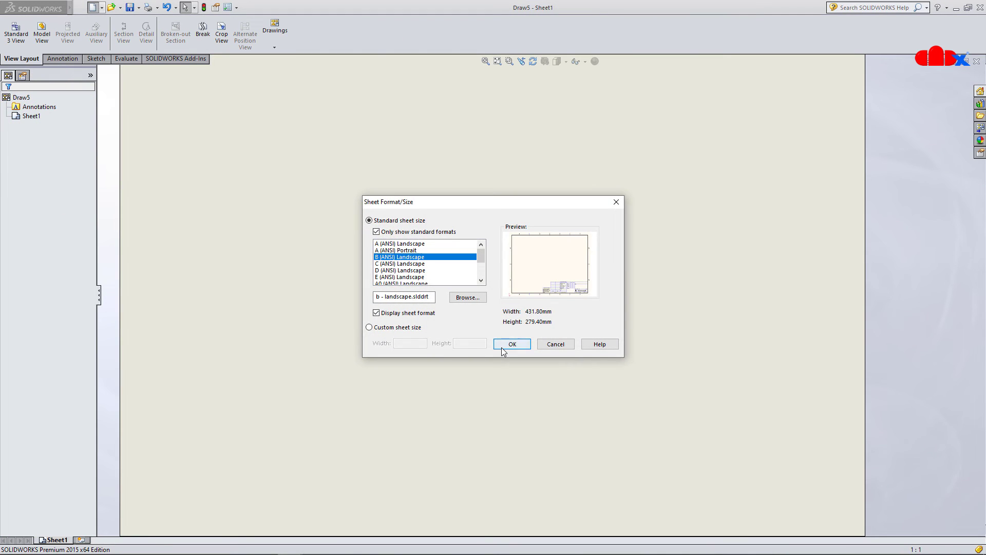
click(502, 348)
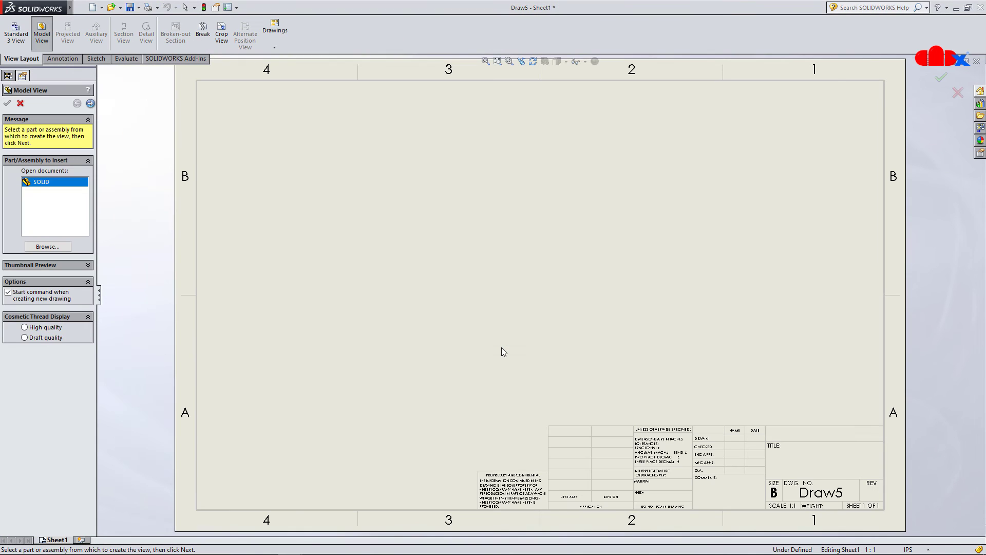
Step: Place a face view of the complete SOLID ring in the sheet's upper-left area and project an edge view above it
double_click(71, 183)
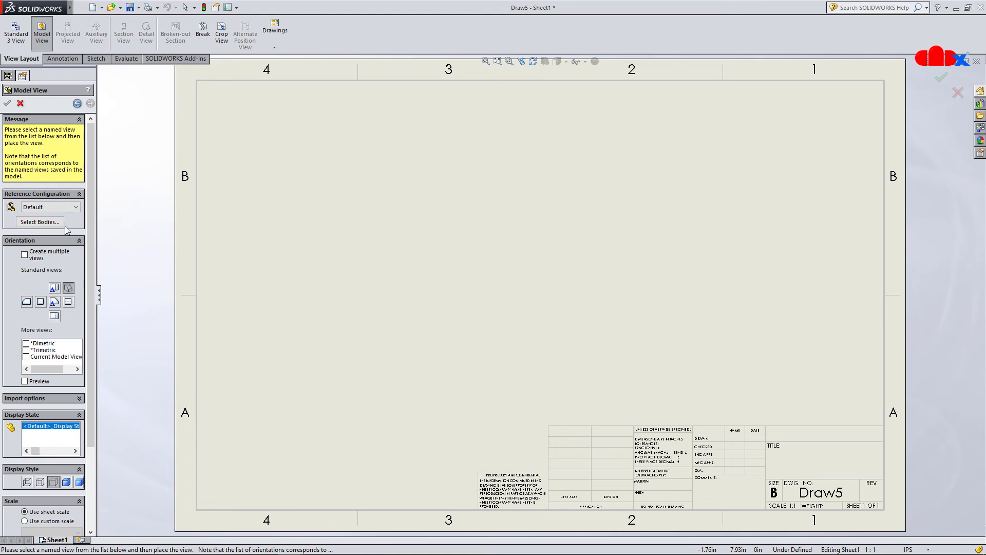
click(337, 250)
click(347, 131)
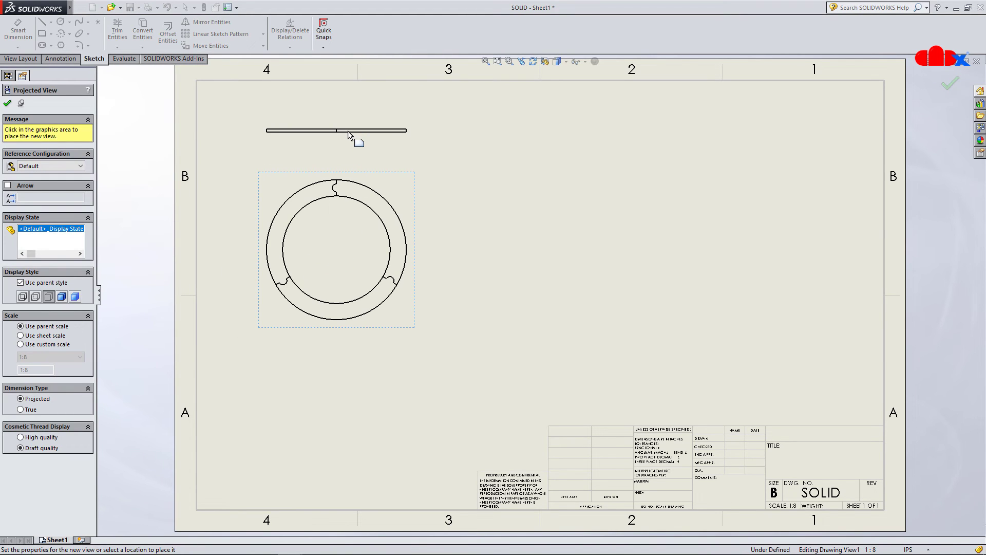
key(Escape)
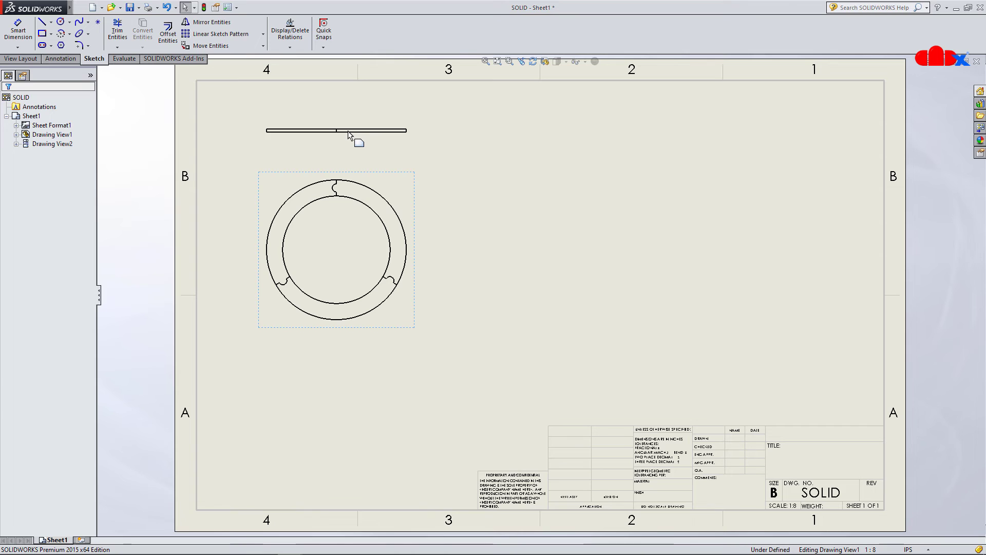
Step: Add a view of only the Split2[3] ring body beside the full ring, with a projected view above it
click(20, 58)
click(42, 34)
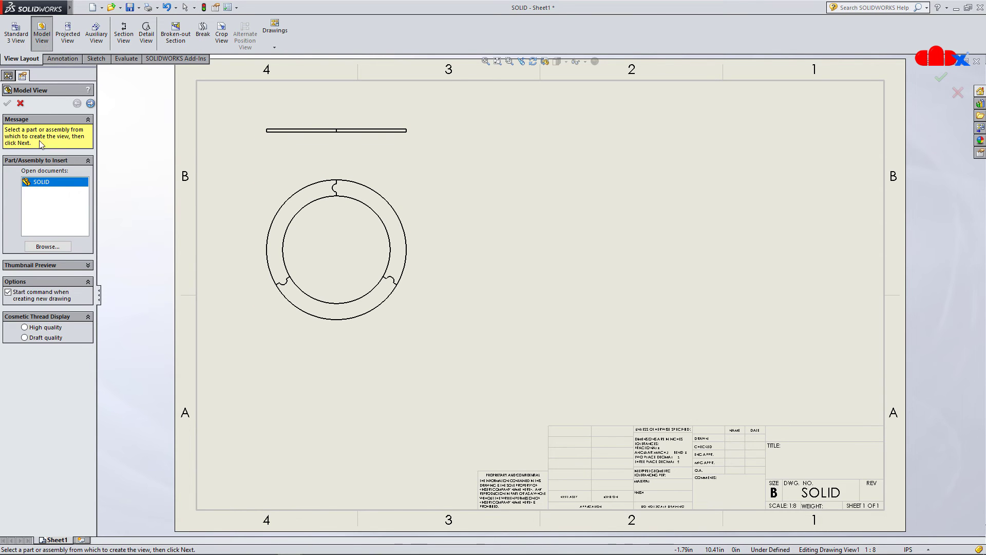
double_click(36, 182)
click(38, 222)
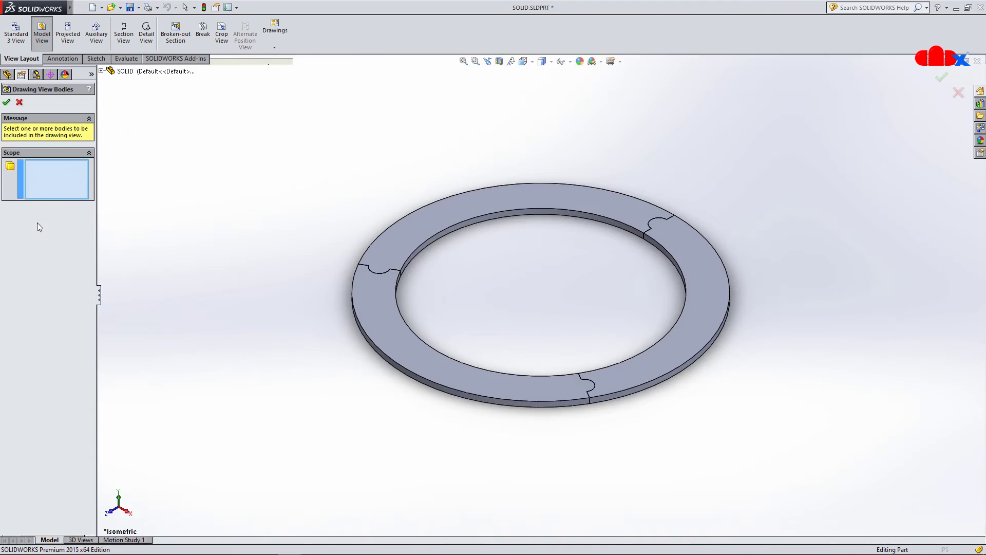
click(371, 319)
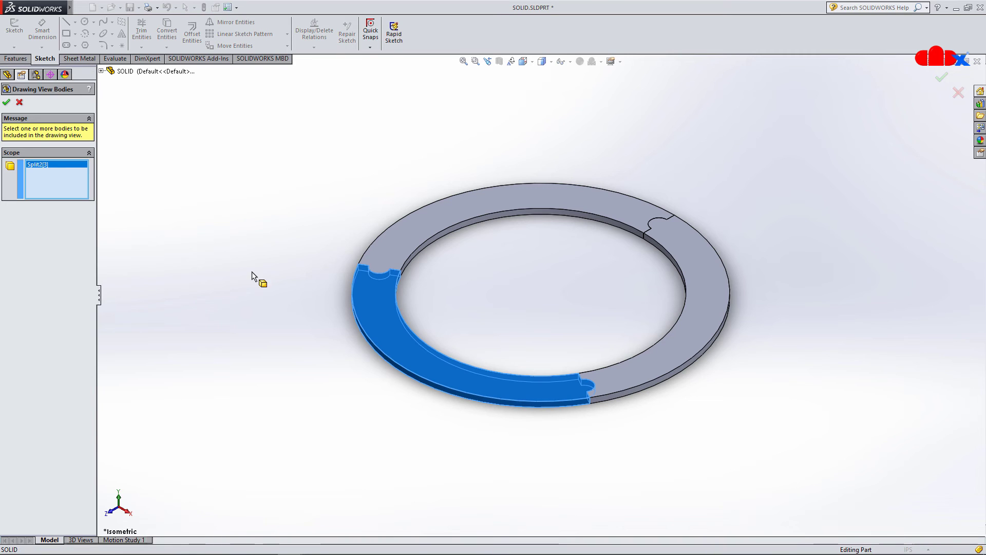
click(6, 102)
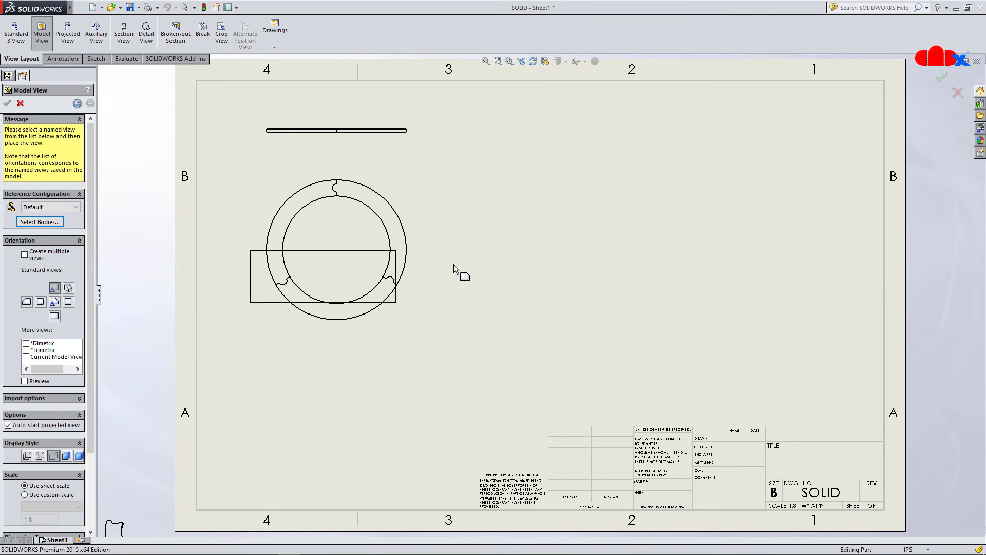
click(618, 252)
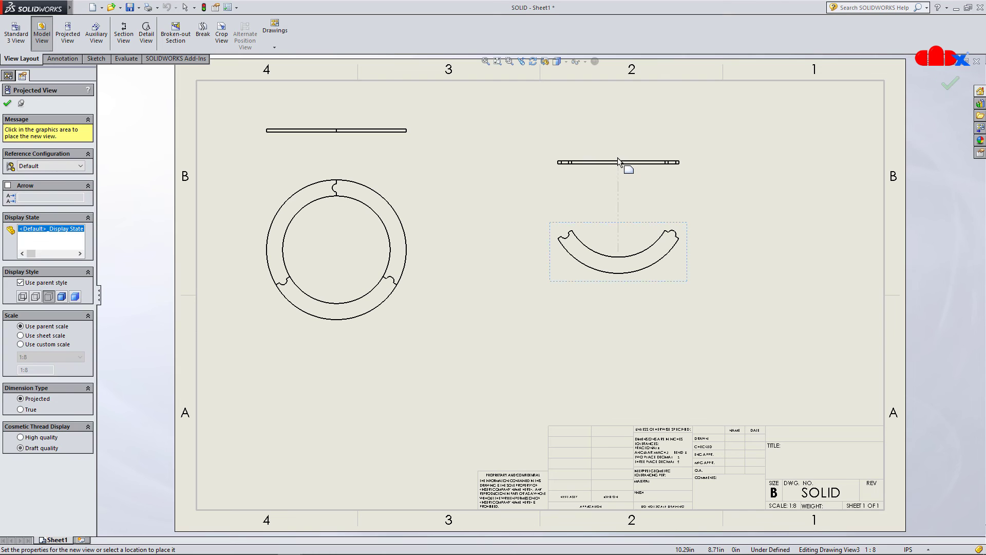
click(619, 158)
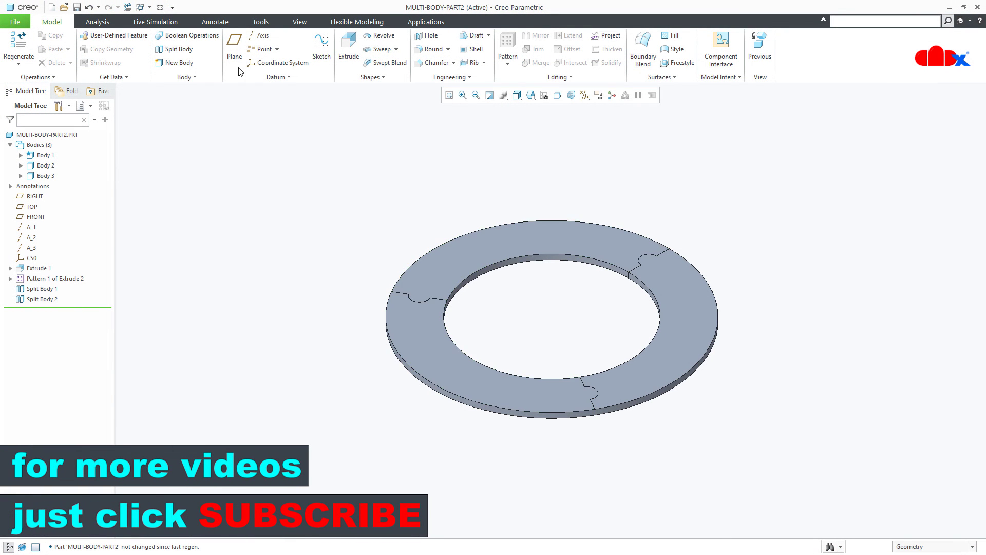
Step: Switch to the sheet metal part MULTI-BODY-PART1.PRT in Creo and try the Split Body command on it
click(150, 7)
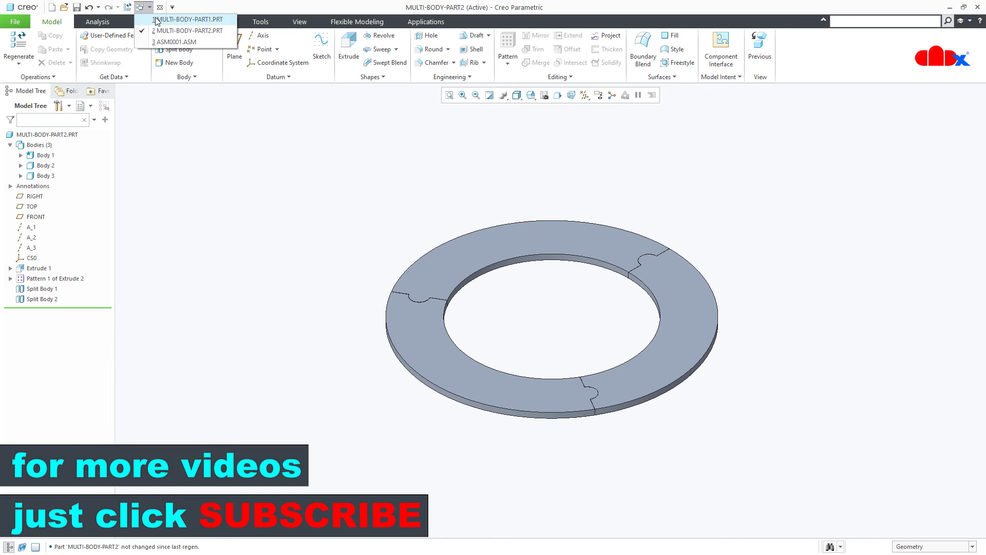
click(164, 18)
mouse_move(650, 425)
middle_down()
mouse_move(652, 406)
mouse_move(655, 416)
middle_up()
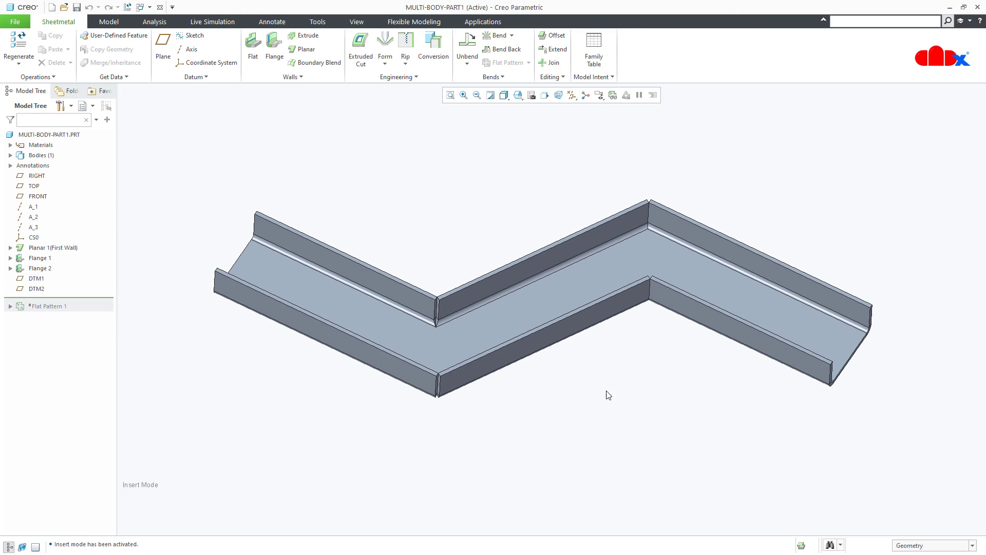
click(109, 22)
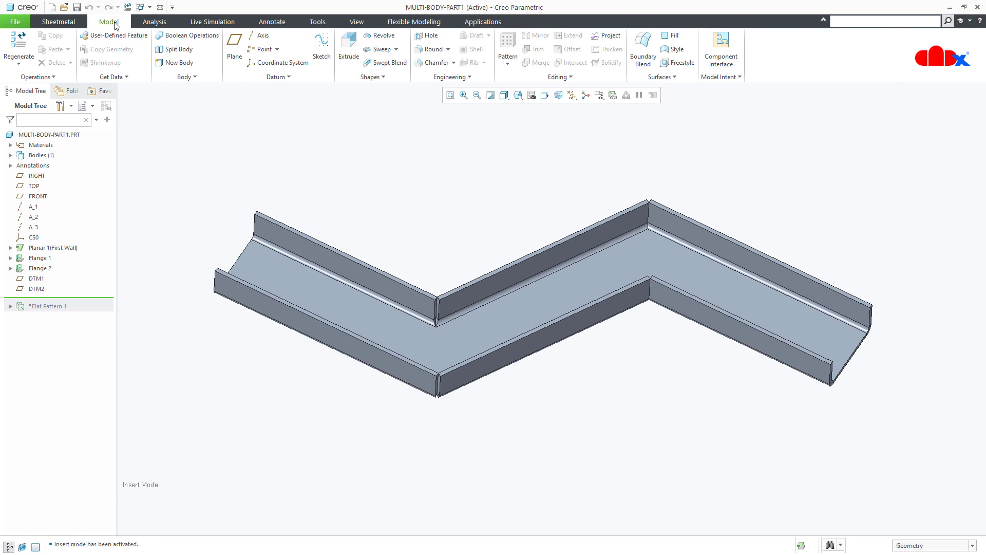
click(167, 51)
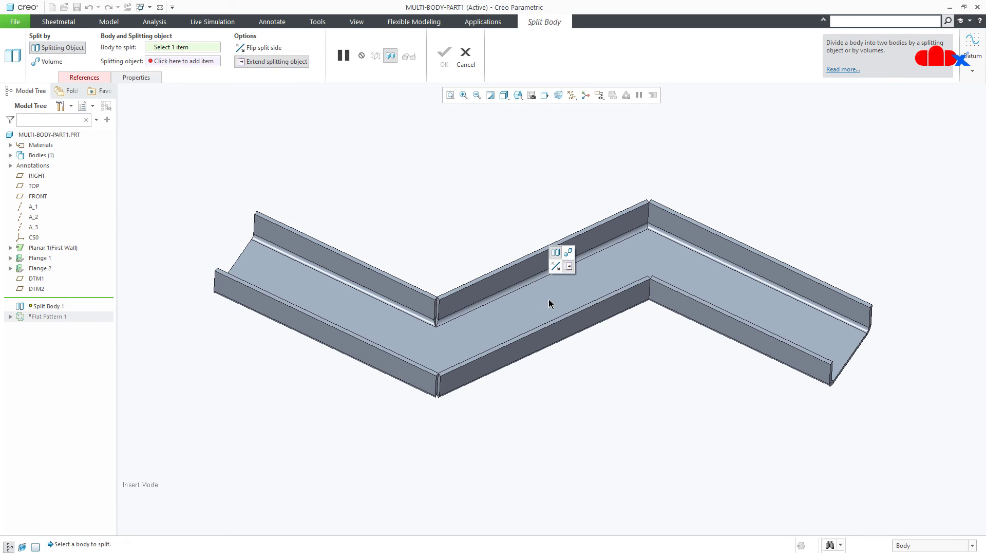
click(465, 58)
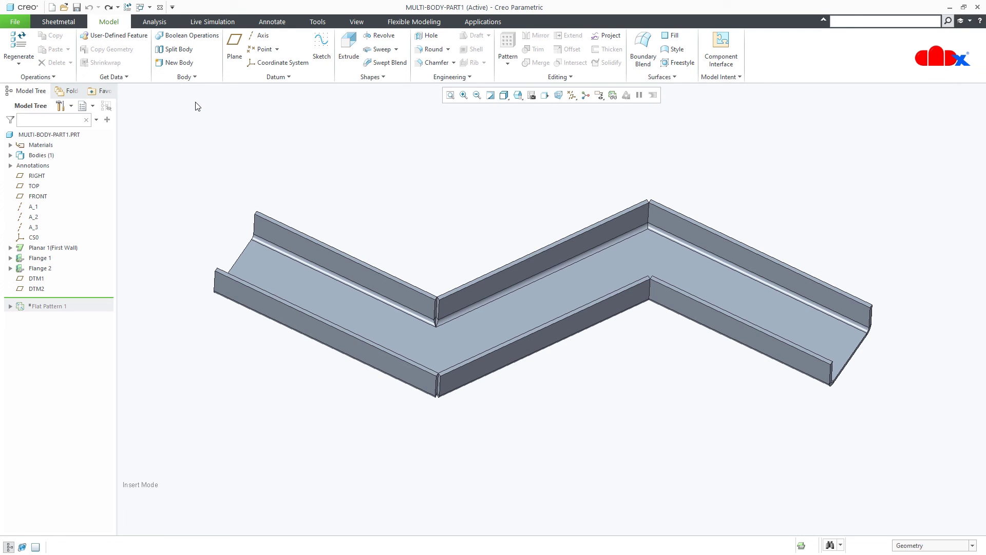
Step: Switch to MULTI-BODY-PART2.PRT and examine the ring's split segments in the model
click(150, 8)
click(169, 30)
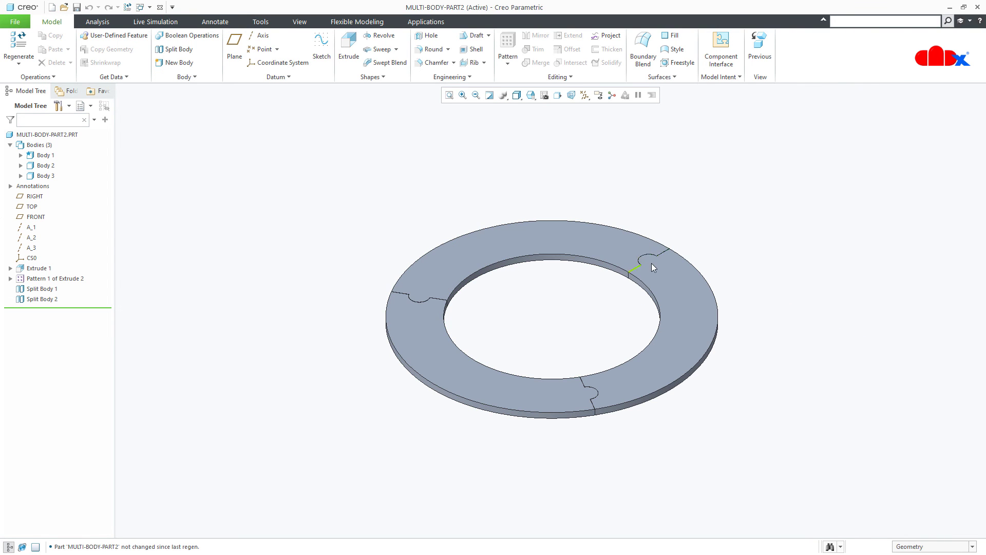
mouse_move(95, 307)
mouse_down()
mouse_move(93, 270)
mouse_move(94, 289)
mouse_up()
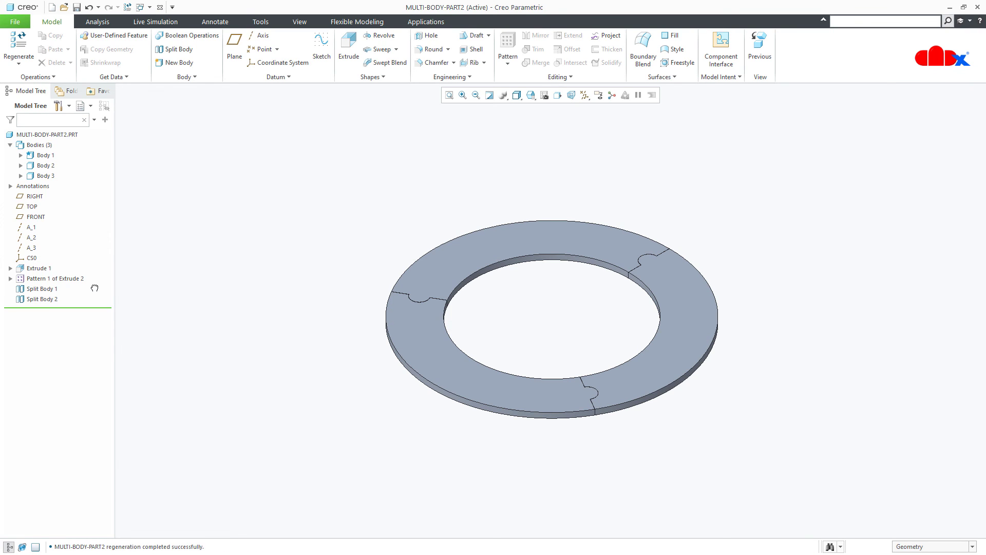
click(438, 368)
click(618, 379)
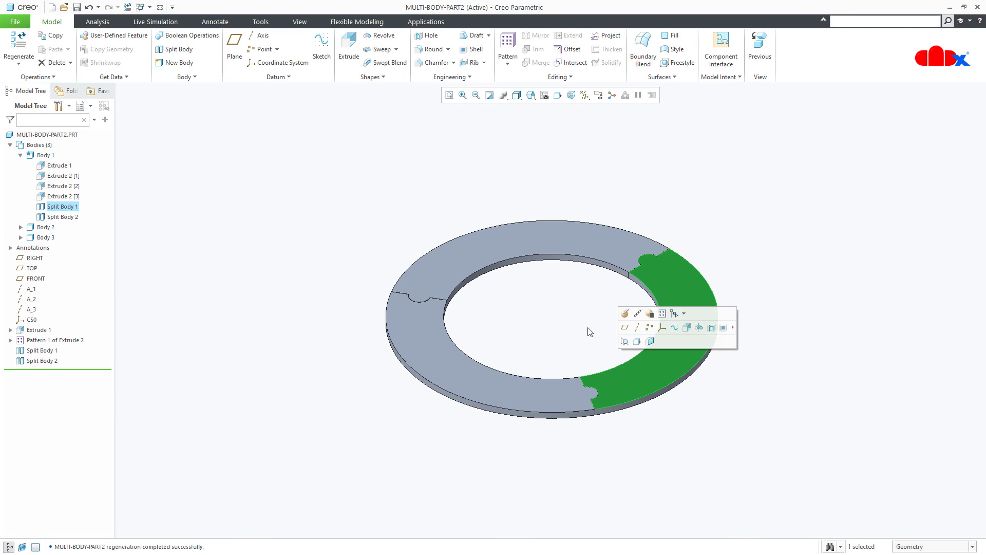
click(522, 248)
click(363, 209)
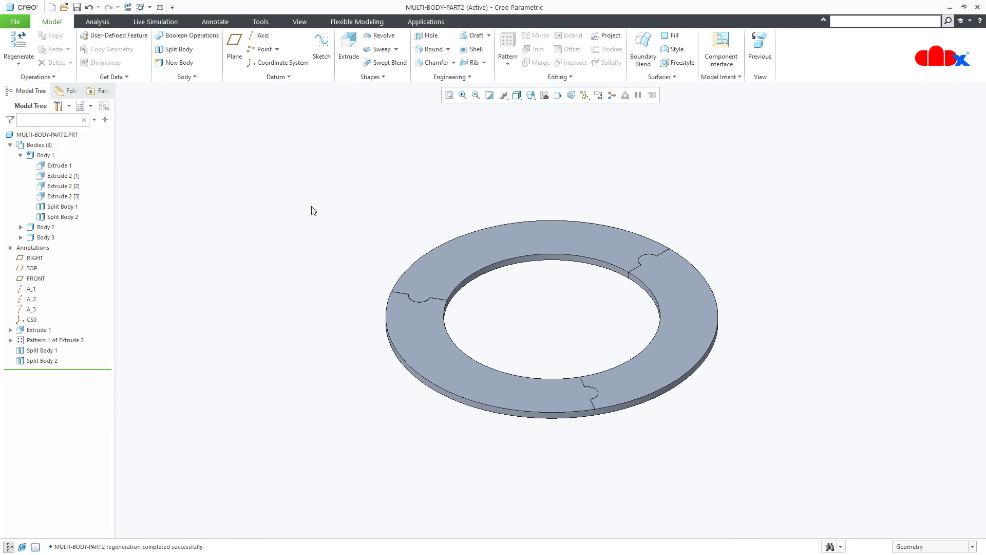
Step: Highlight Body 1, Body 2 and Body 3 one after another to identify each ring segment
click(46, 146)
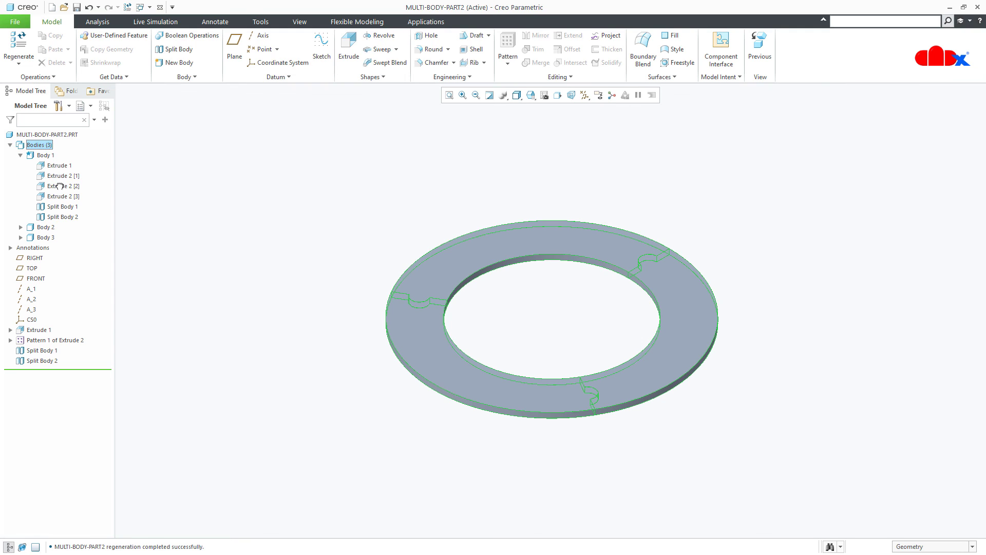
click(21, 155)
click(37, 155)
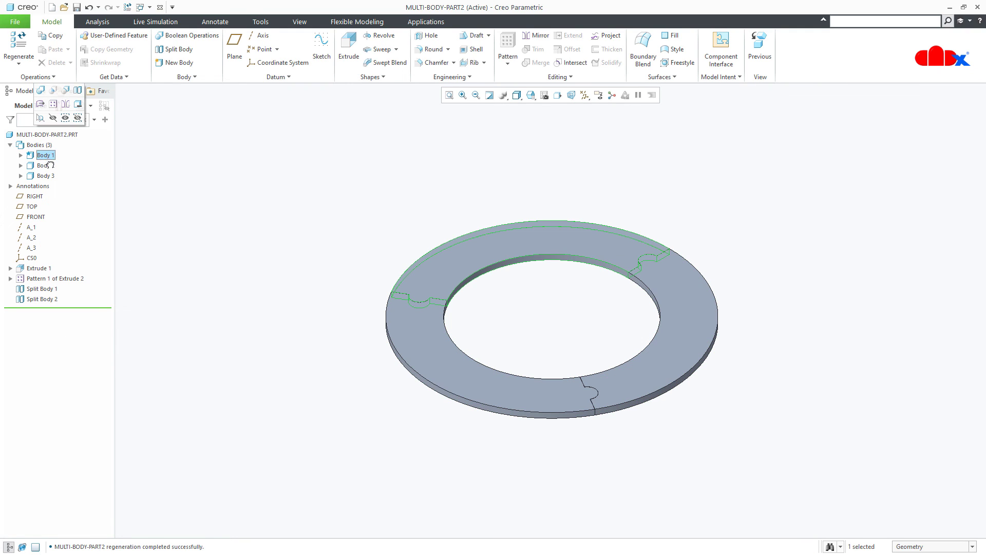
click(49, 165)
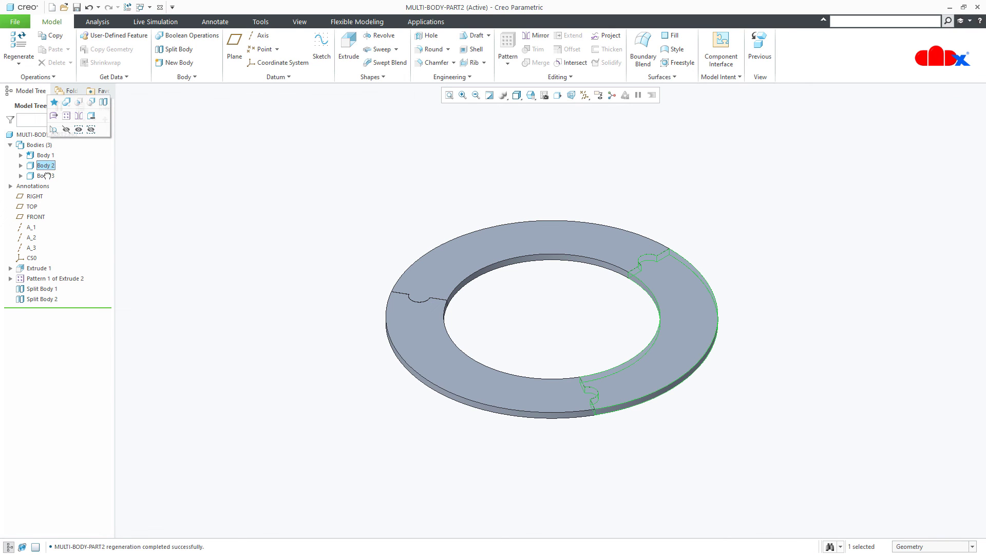
click(46, 176)
click(132, 232)
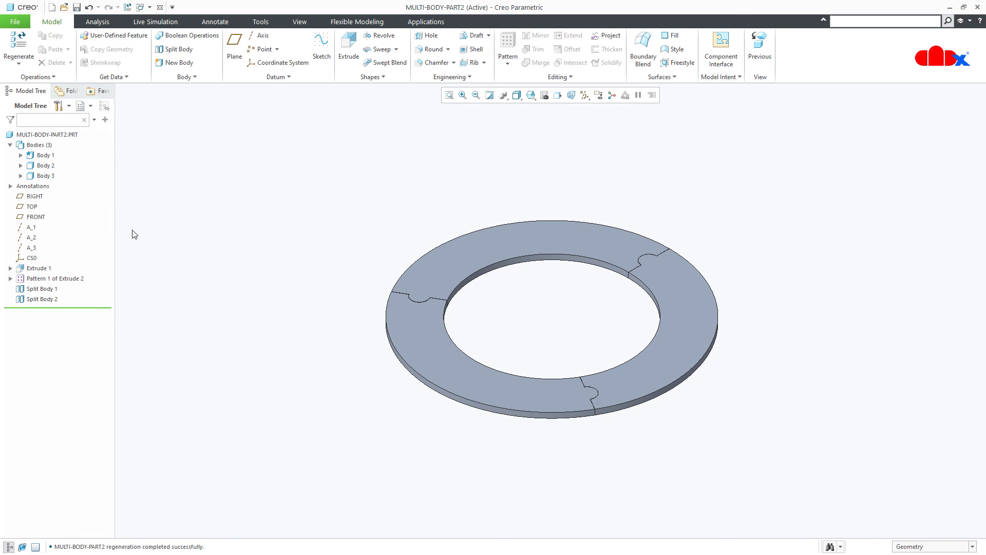
Step: Create a drawing of multi-body-part2.prt using the b_11x17cadx template
click(51, 8)
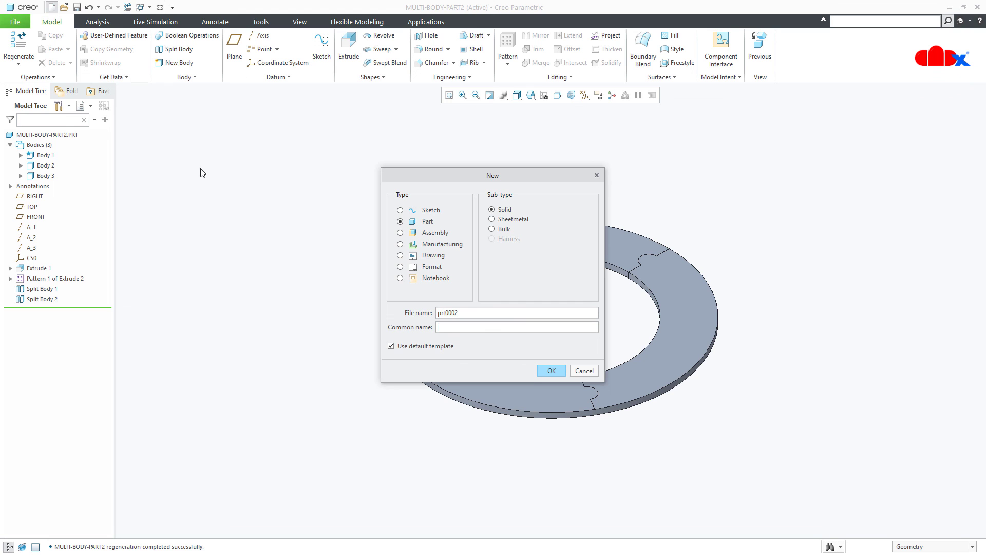
click(400, 255)
click(560, 387)
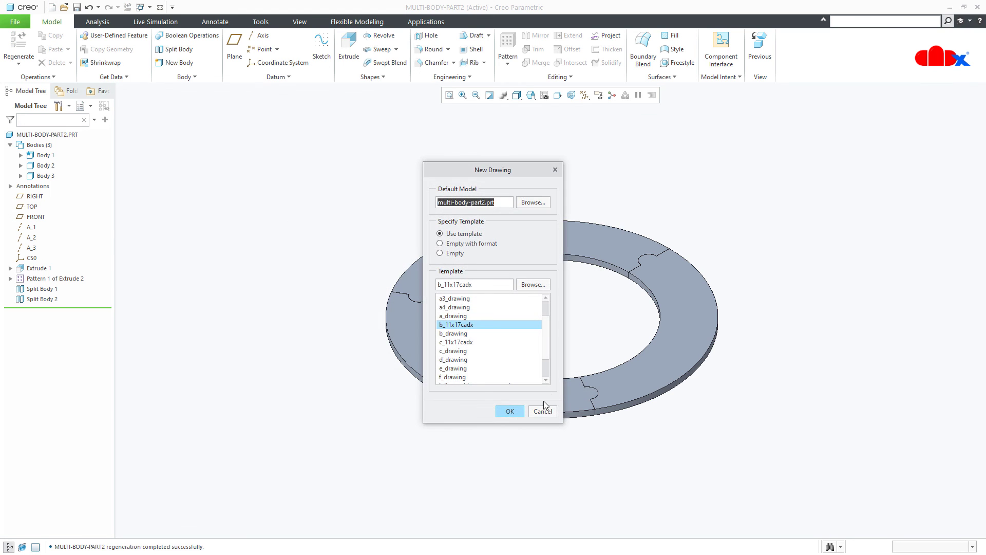
click(516, 413)
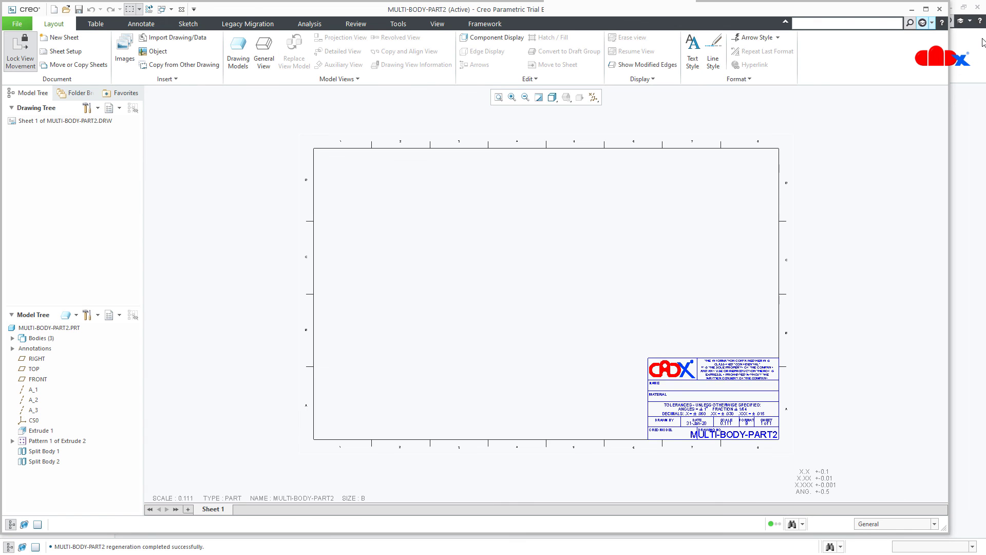
Step: Place a general view of the ring with No Combined State on the sheet's left half, in the TOP orientation
click(262, 49)
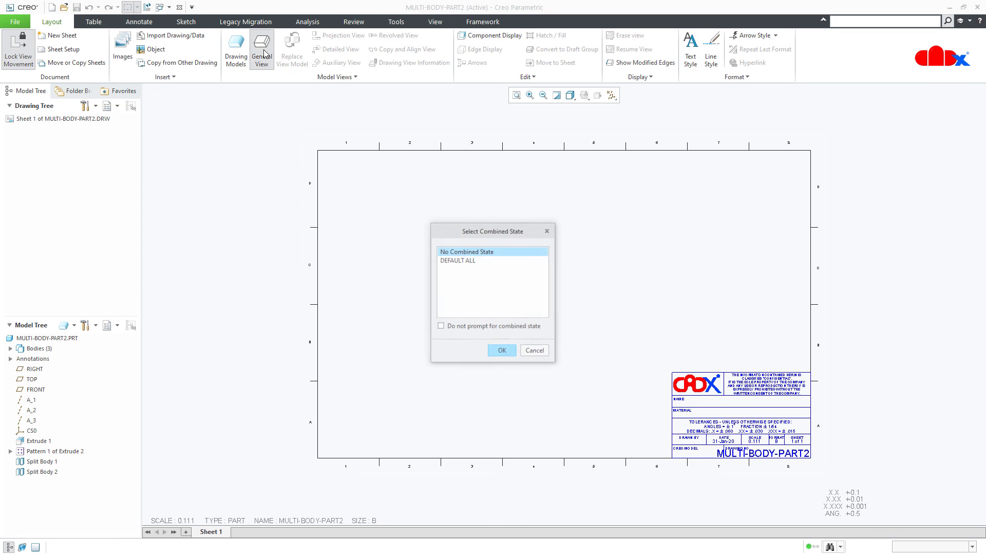
click(499, 350)
click(454, 303)
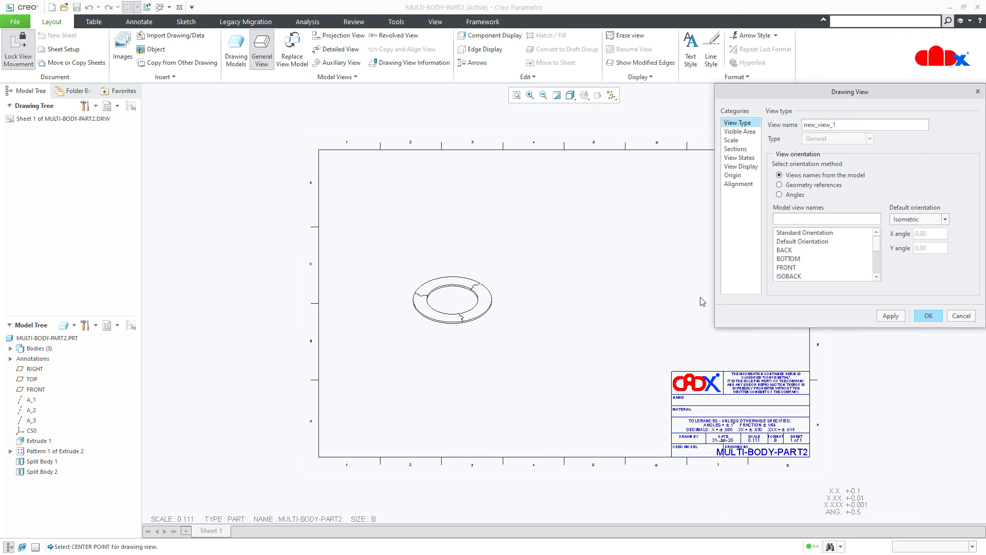
scroll(802, 257, down, 3)
click(781, 277)
click(882, 317)
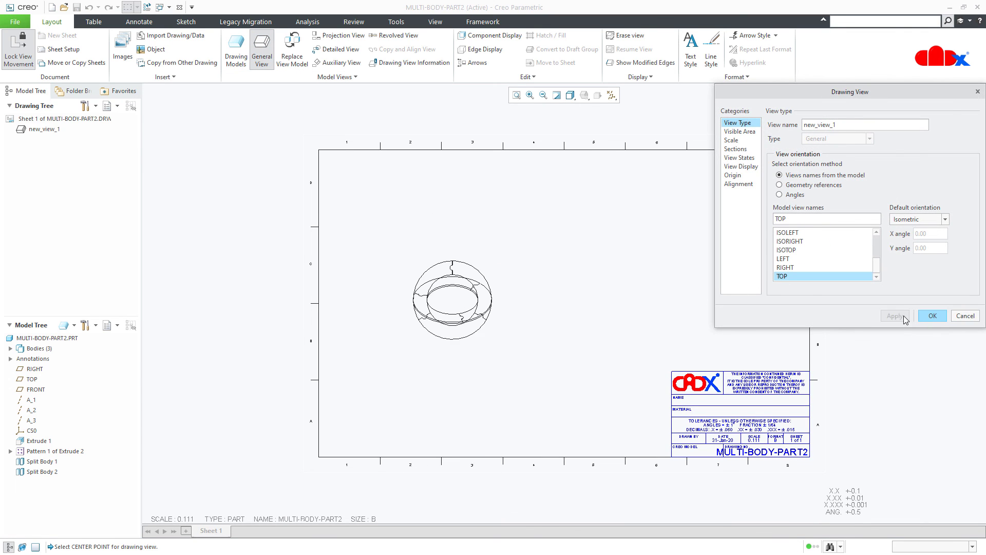
click(928, 316)
Step: Project an edge view above the ring's top-oriented view and return to the MULTI-BODY-PART2.PRT model
click(437, 301)
click(464, 232)
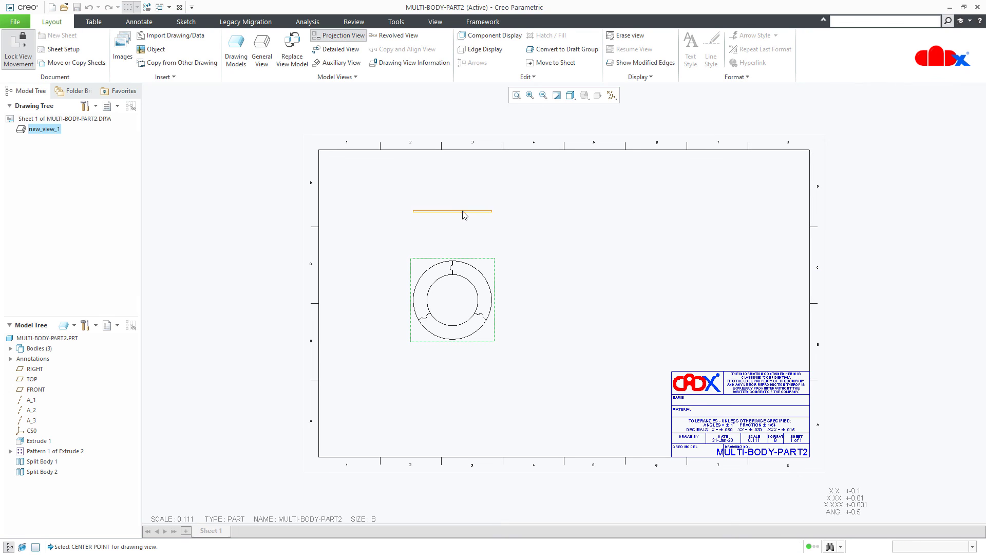
click(462, 208)
click(553, 310)
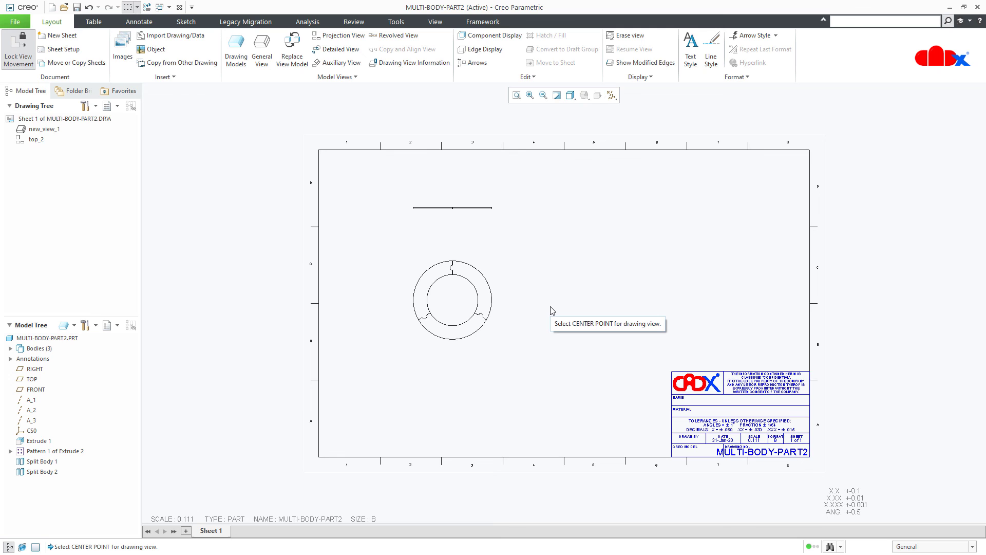
click(161, 8)
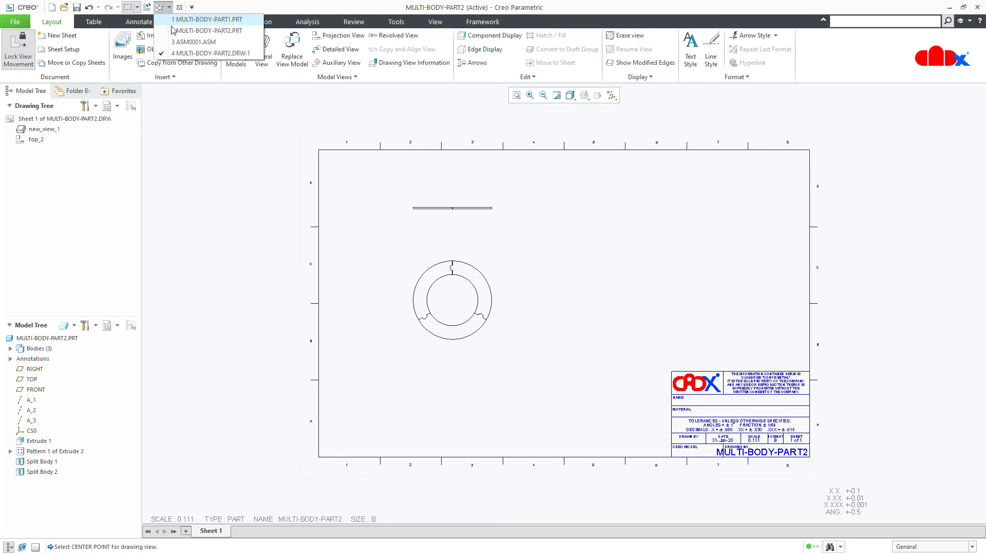
click(173, 30)
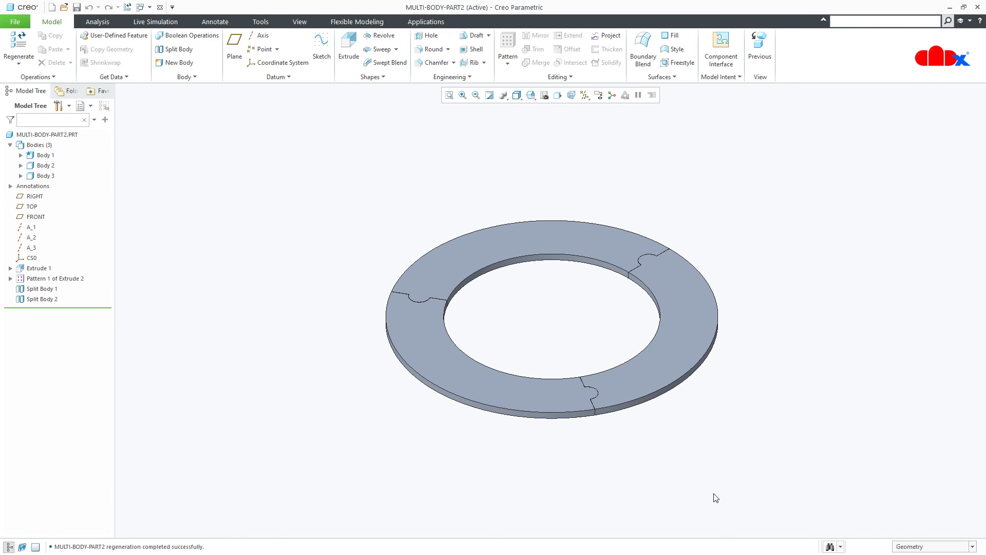